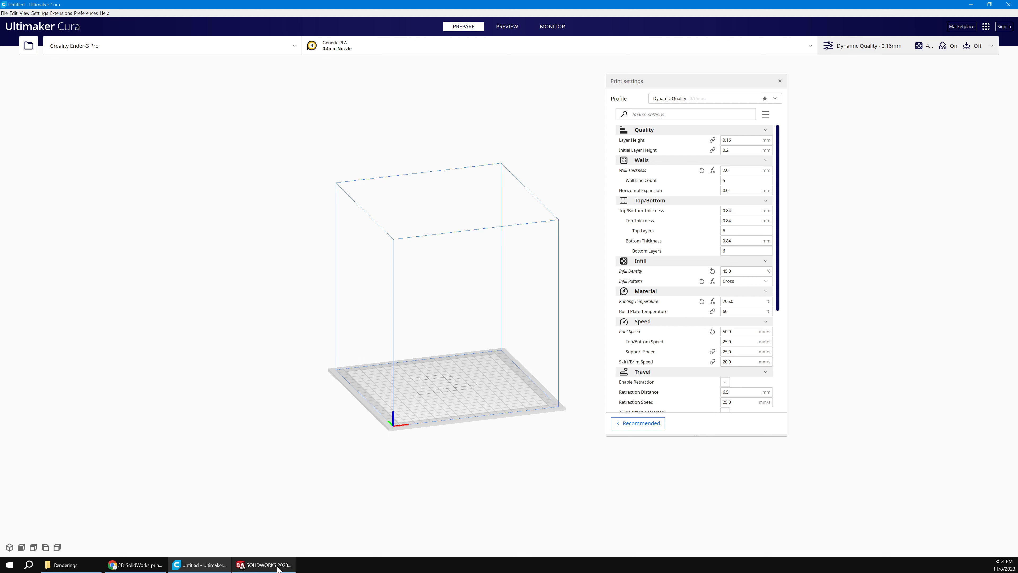
- Switch to SOLIDWORKS and start saving a copy of the faucet part in STL (*.stl) format in the Downloads folder
mouse_move(278, 569)
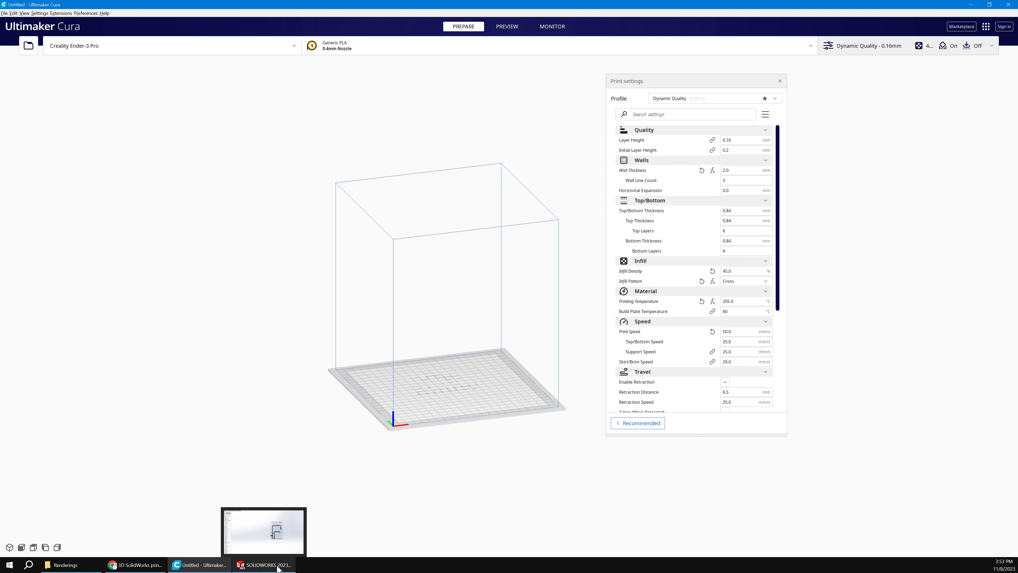
left_click(273, 546)
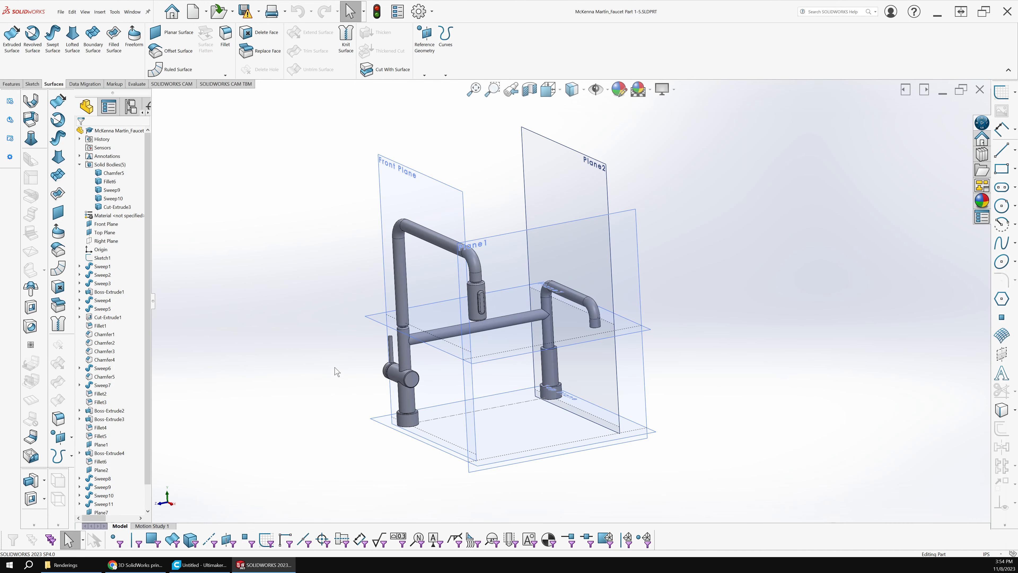
middle_click_drag(336, 371, 340, 360)
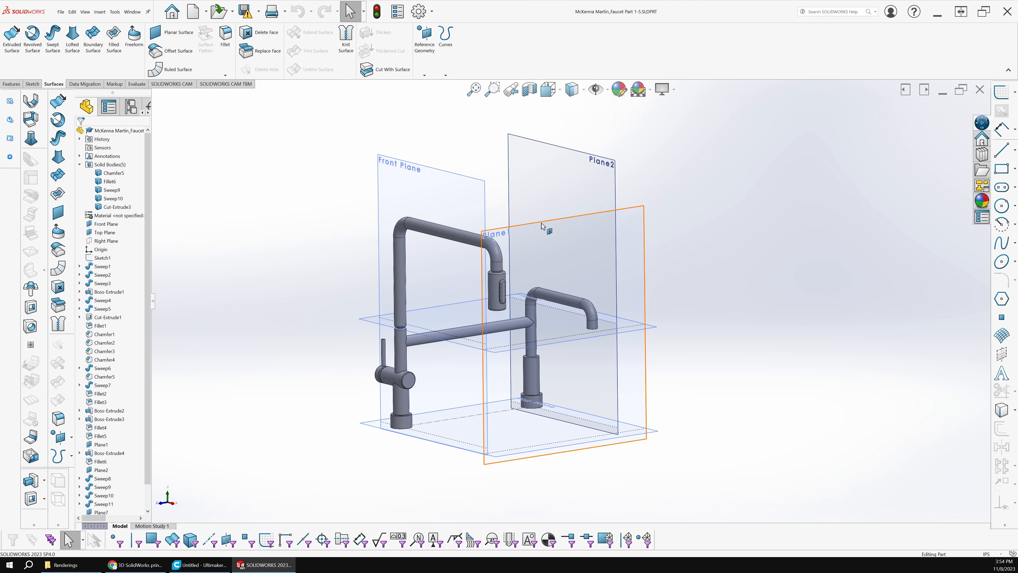
left_click(61, 11)
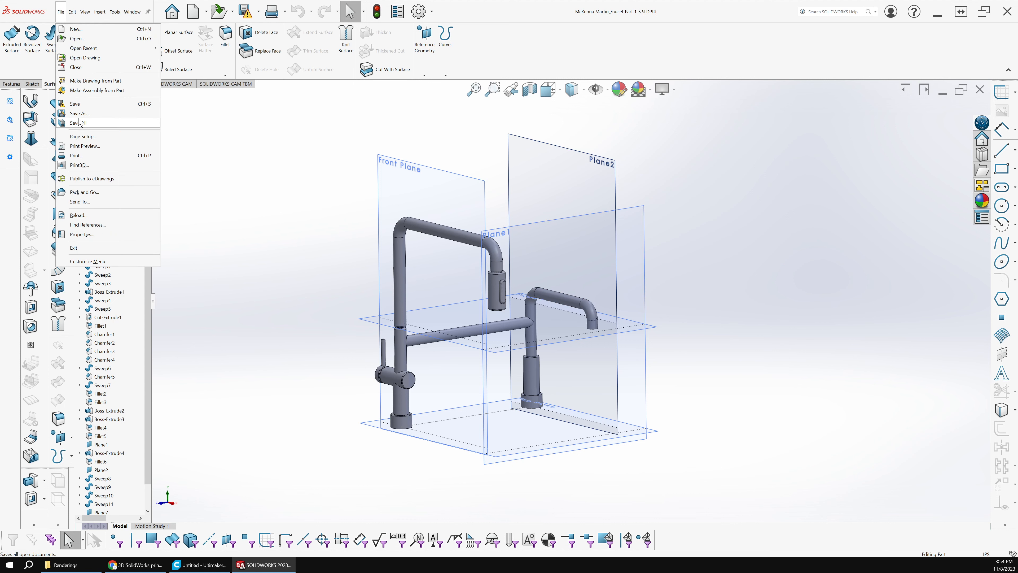
left_click(81, 114)
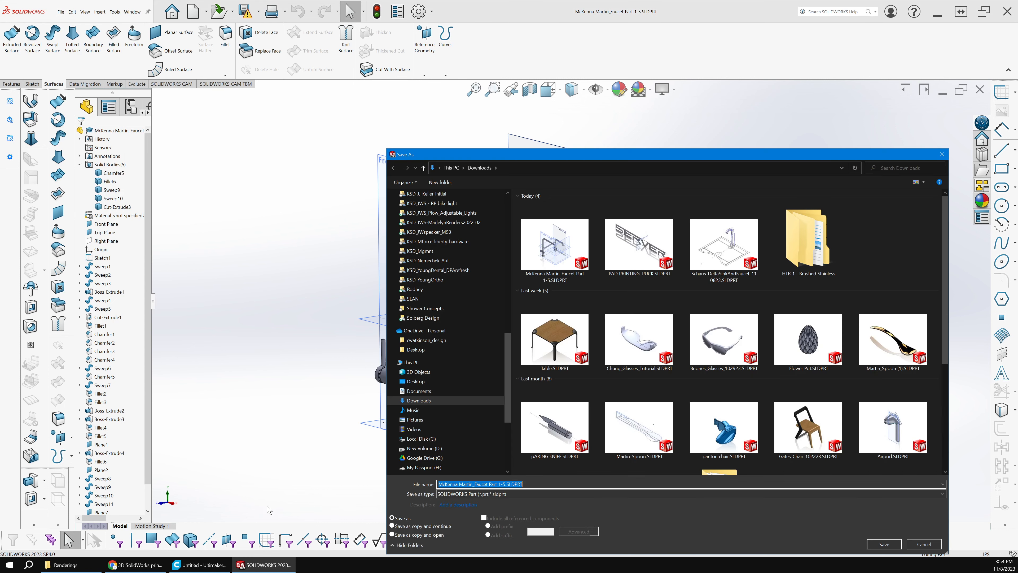
left_click(473, 494)
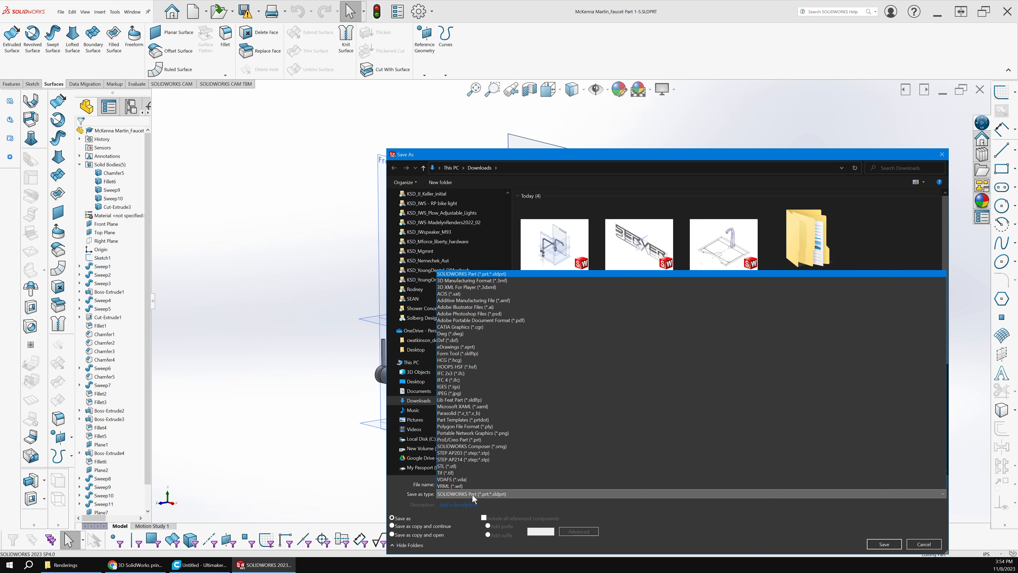
left_click(448, 466)
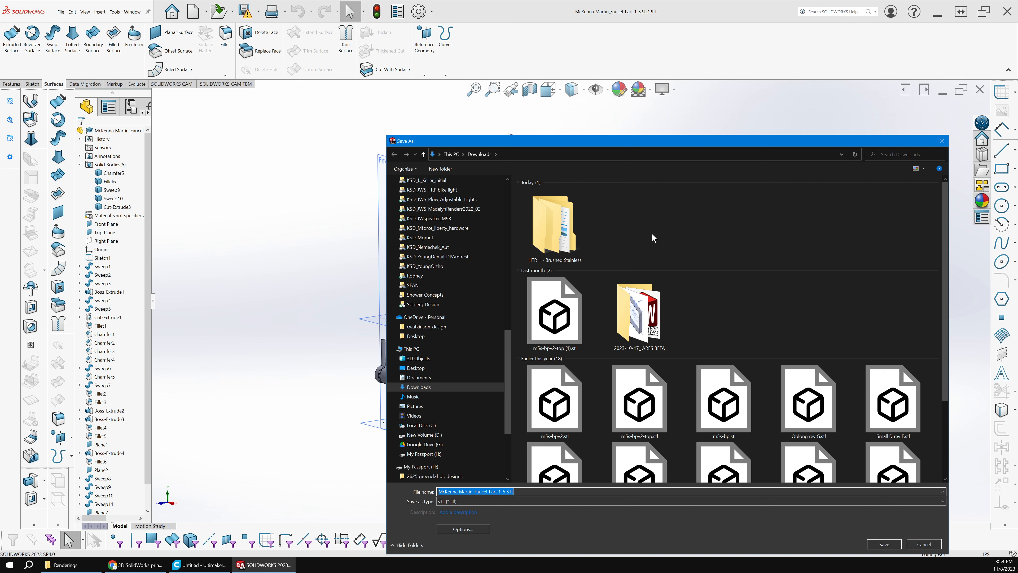
- Set the STL export resolution to Custom with the finest deviation tolerance, 0.00064473in
left_click(456, 530)
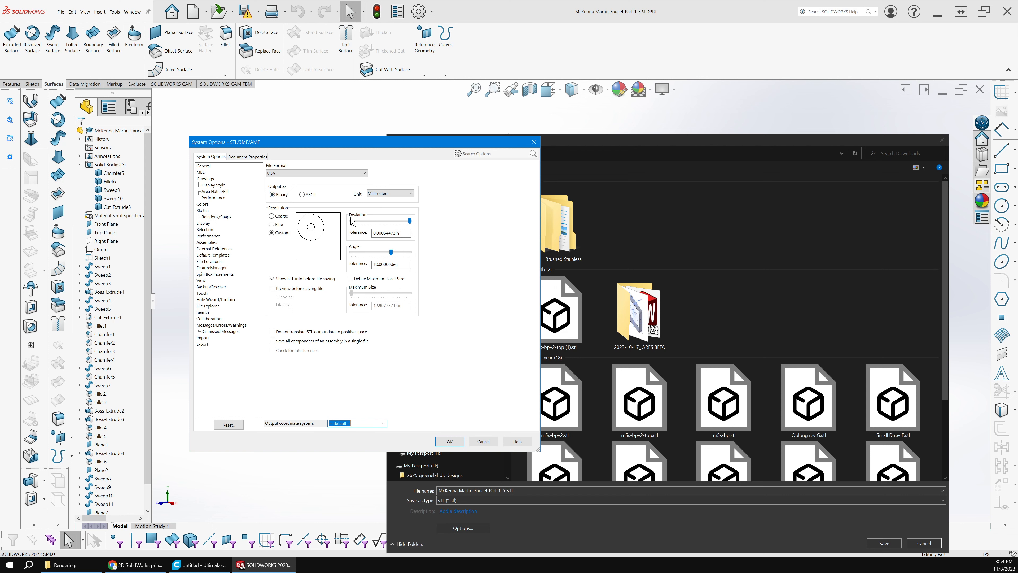
left_click(272, 216)
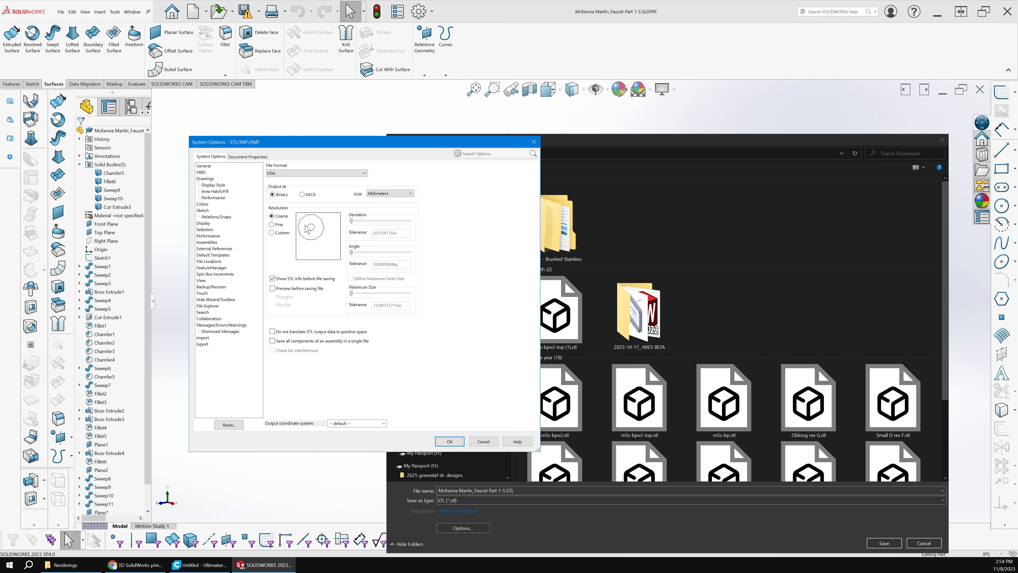
left_click(279, 225)
left_click(272, 232)
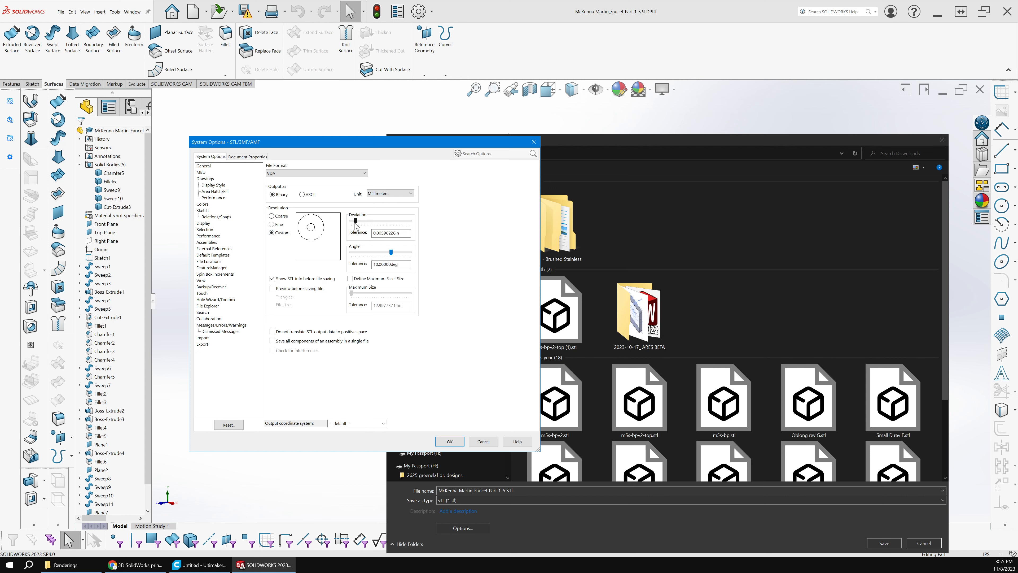
left_click_drag(354, 222, 410, 223)
- Set the options to STL format with all assembly components saved in a single file, and export the STL
left_click(288, 174)
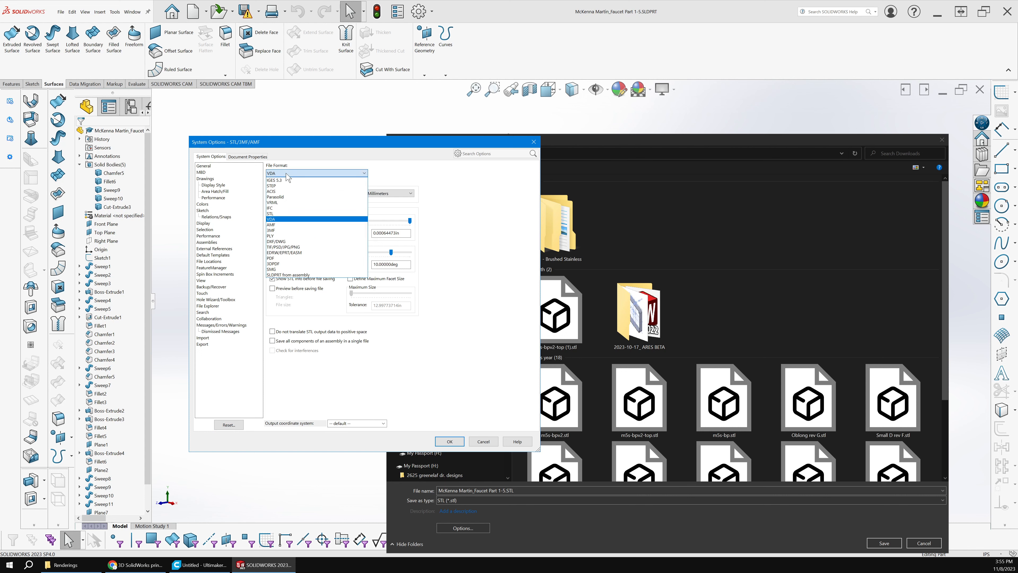
left_click(286, 173)
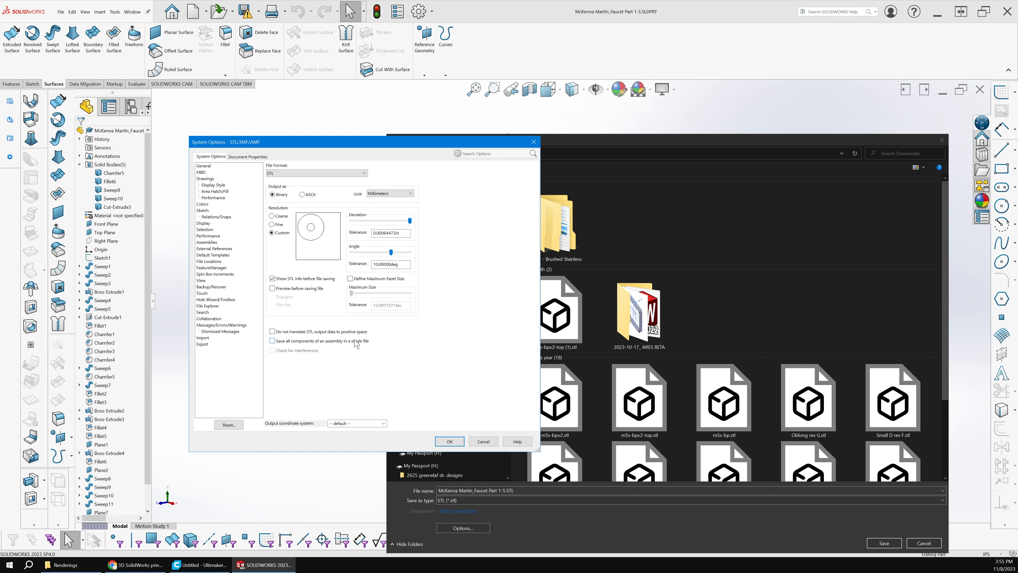
left_click(272, 341)
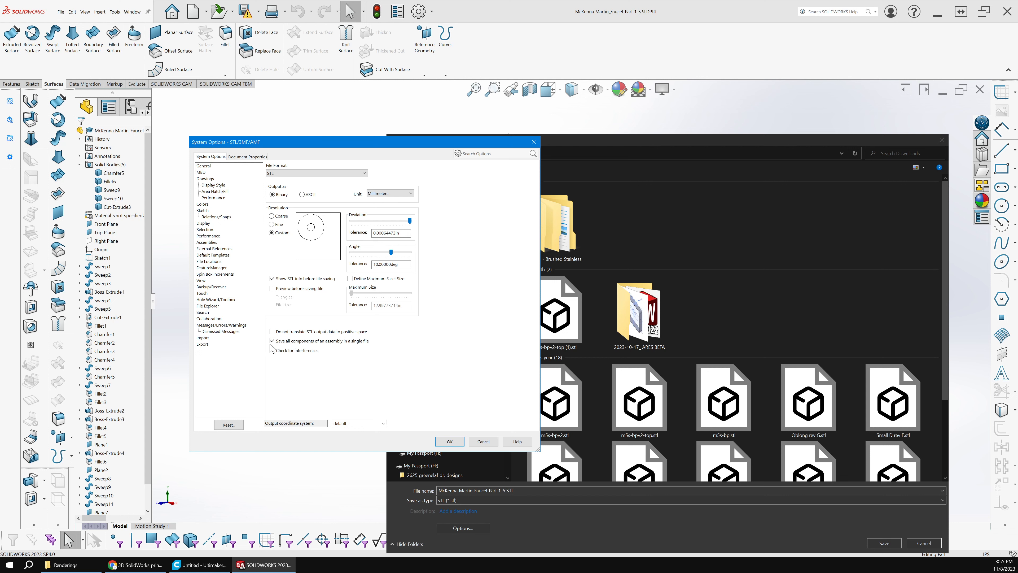
left_click(450, 440)
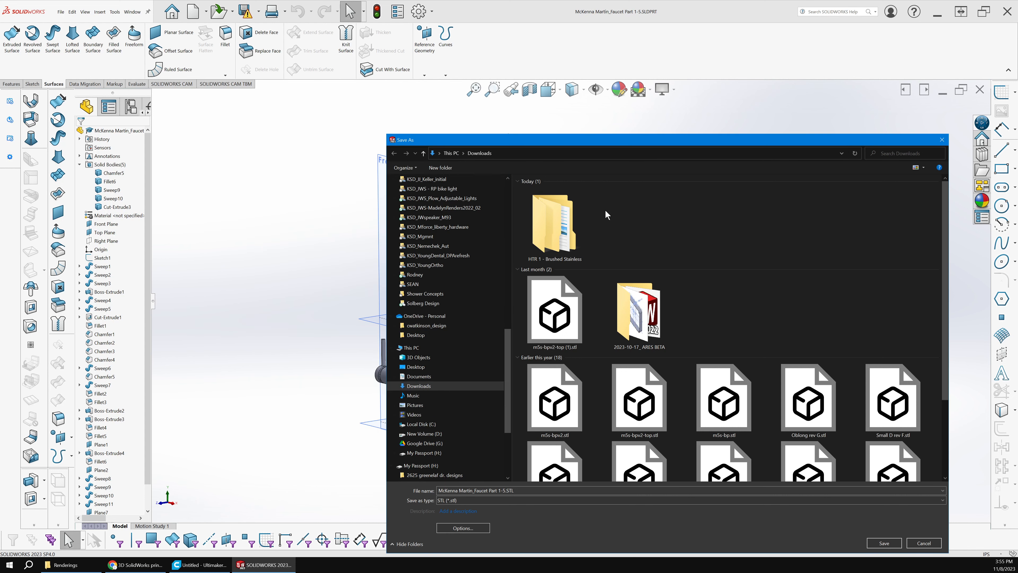
key("Return")
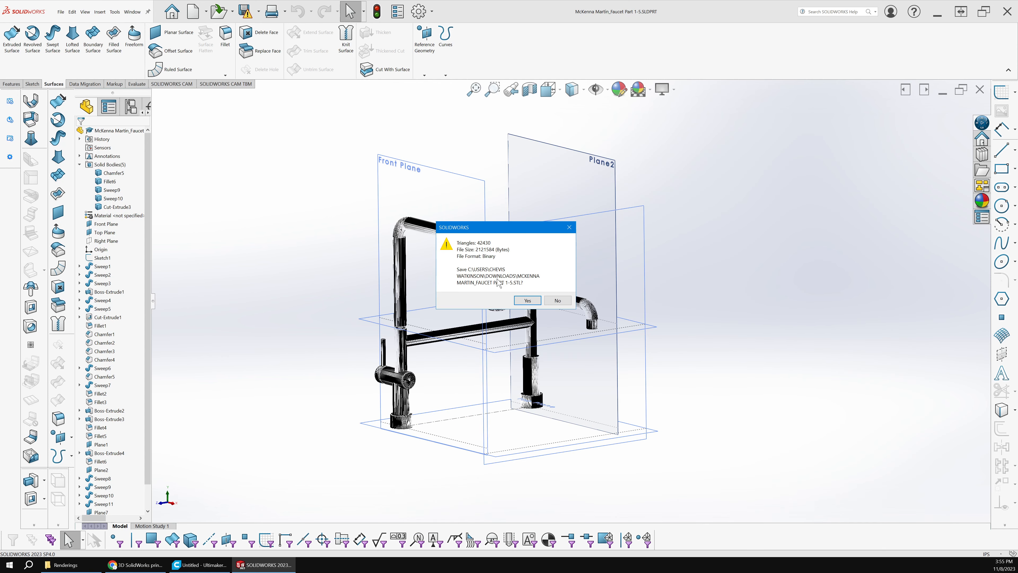
left_click(521, 302)
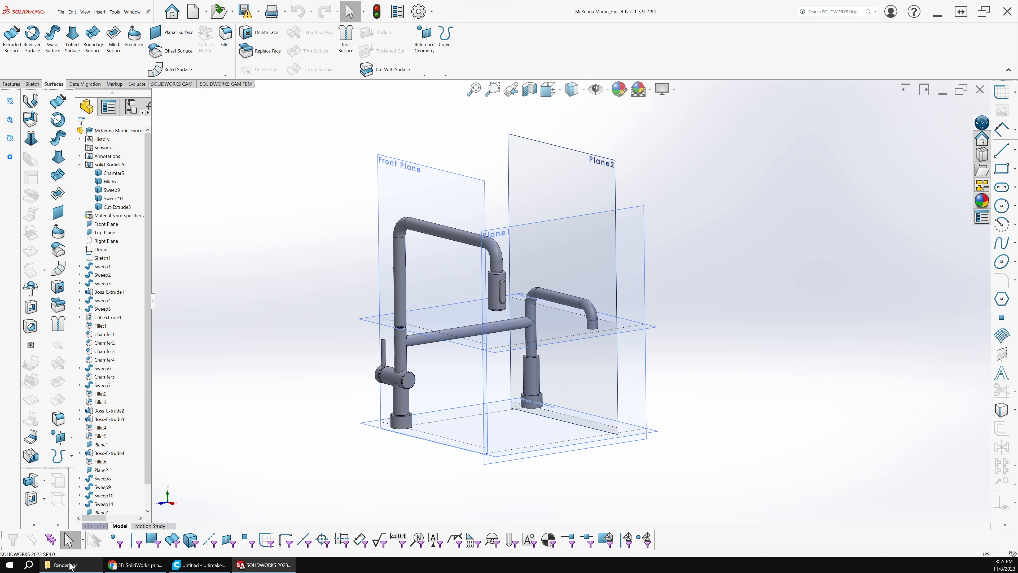
- Start a second save of the faucet part in STL (*.stl) format
left_click(60, 12)
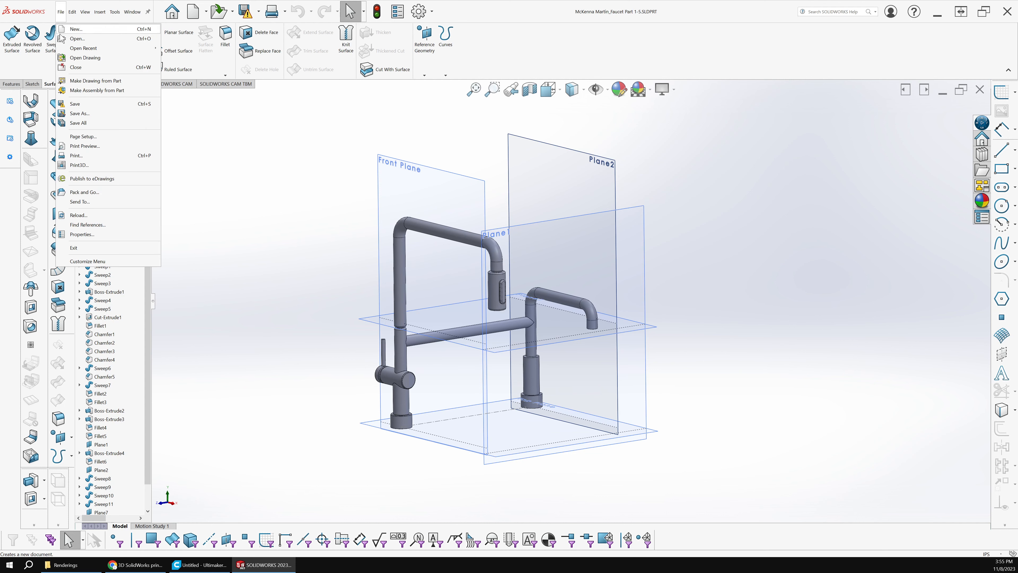
left_click(79, 114)
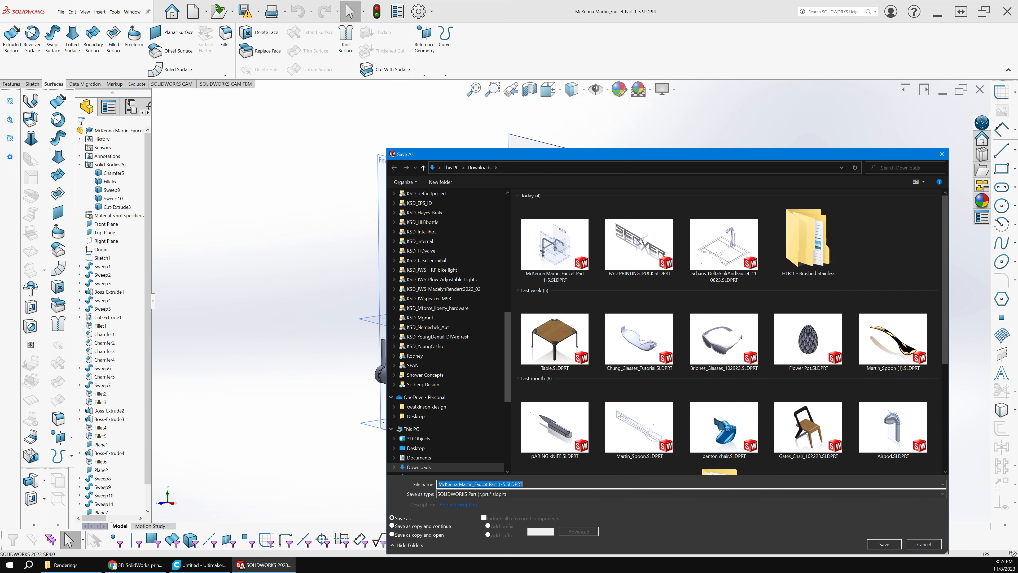
left_click(461, 494)
left_click(445, 485)
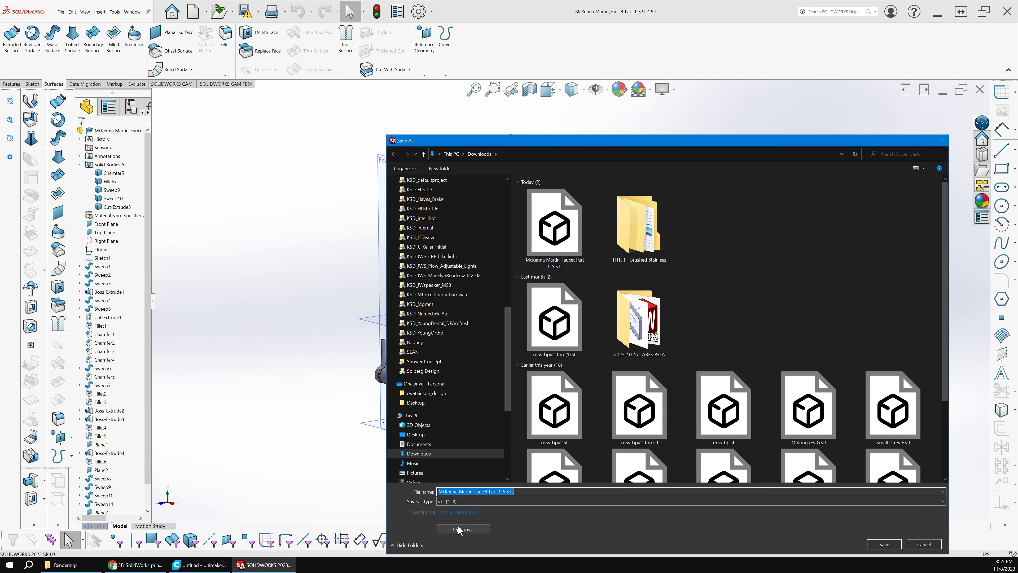
- Set the export options' file format to STL and turn off saving all components of an assembly in a single file
left_click(458, 527)
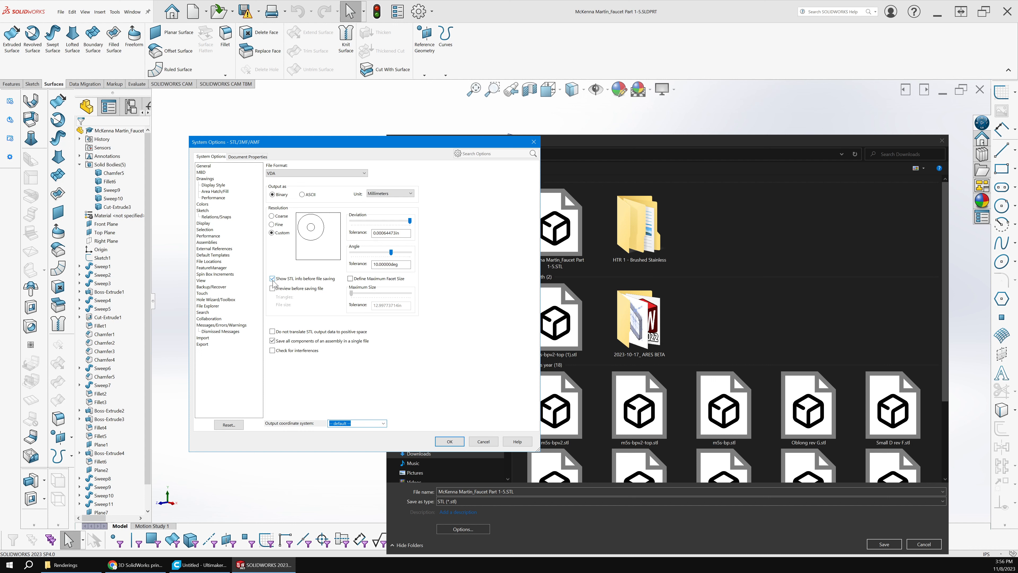
left_click(317, 173)
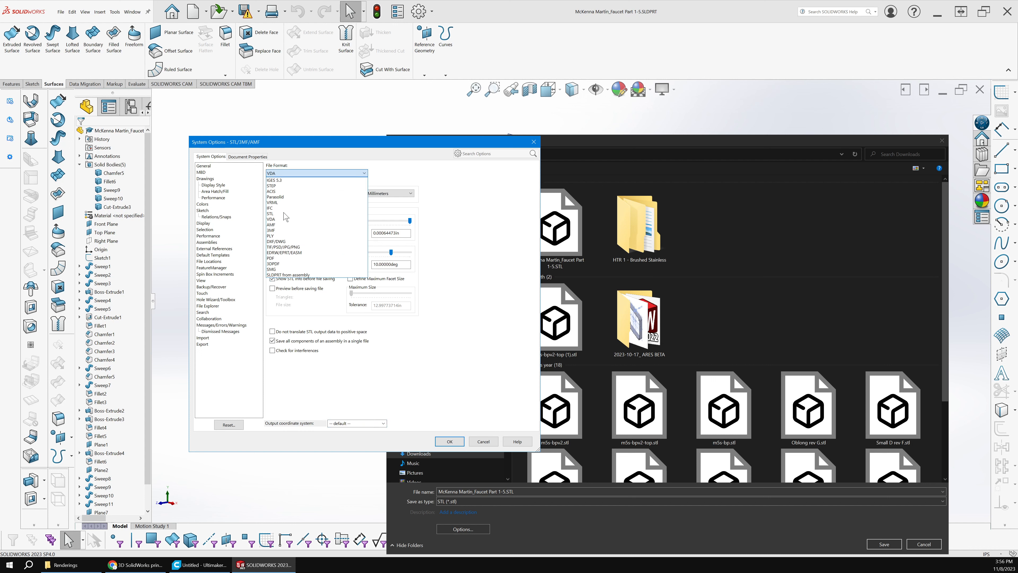
left_click(284, 213)
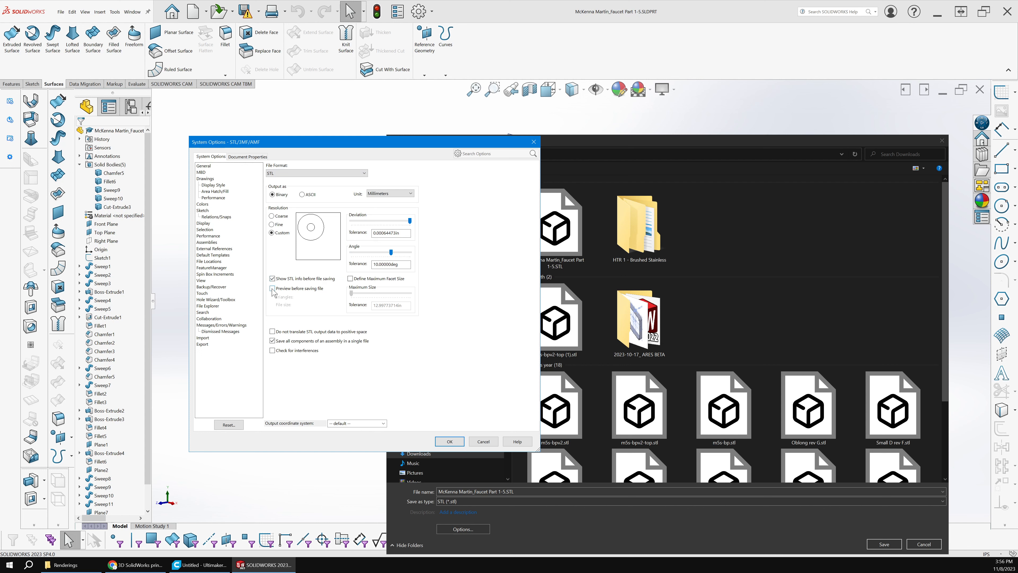
left_click(274, 341)
left_click_drag(416, 142, 347, 146)
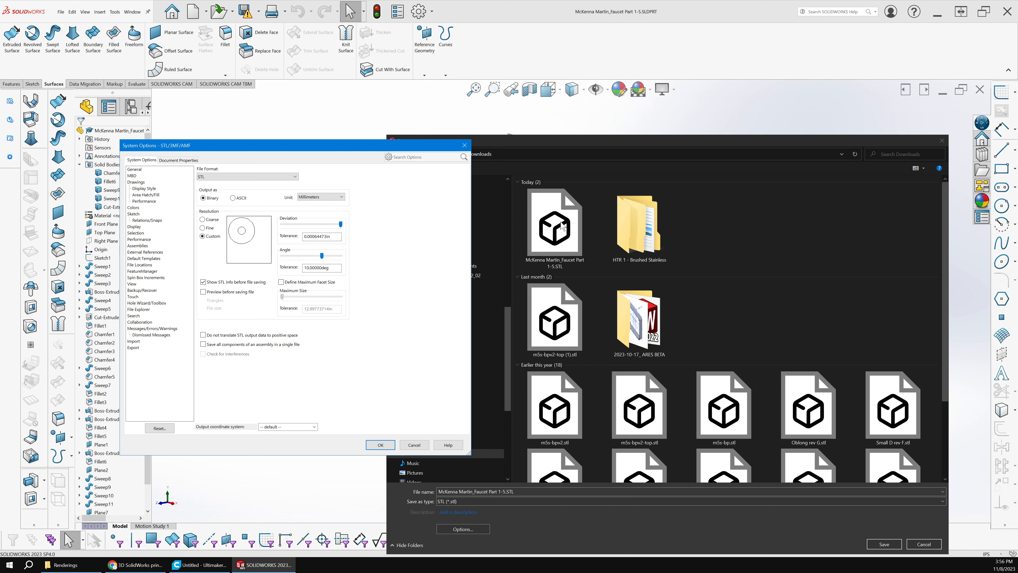
left_click(380, 445)
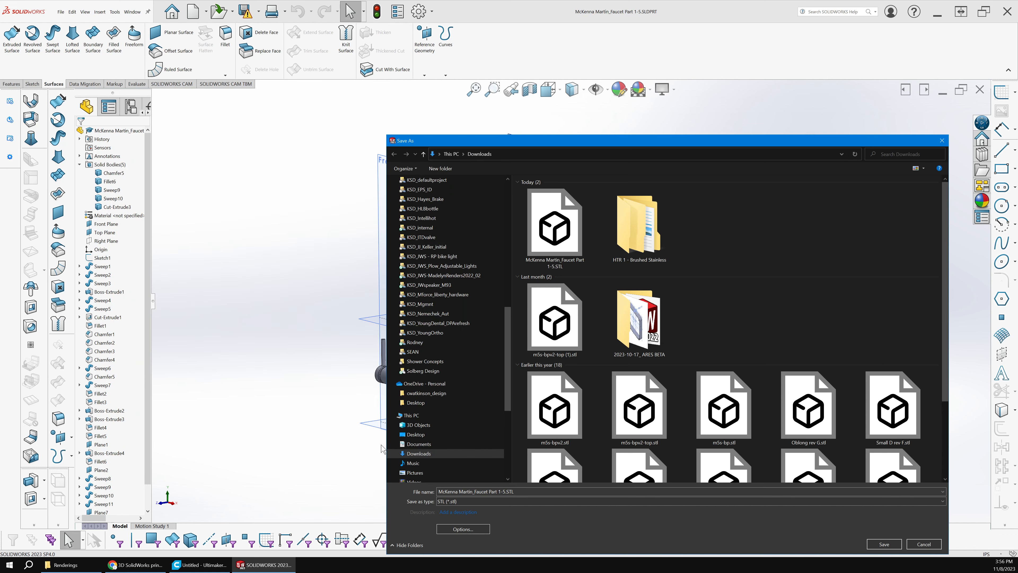
- Decline replacing the existing STL and export it under a new file name ending in "Part 1-1111"
left_click(878, 542)
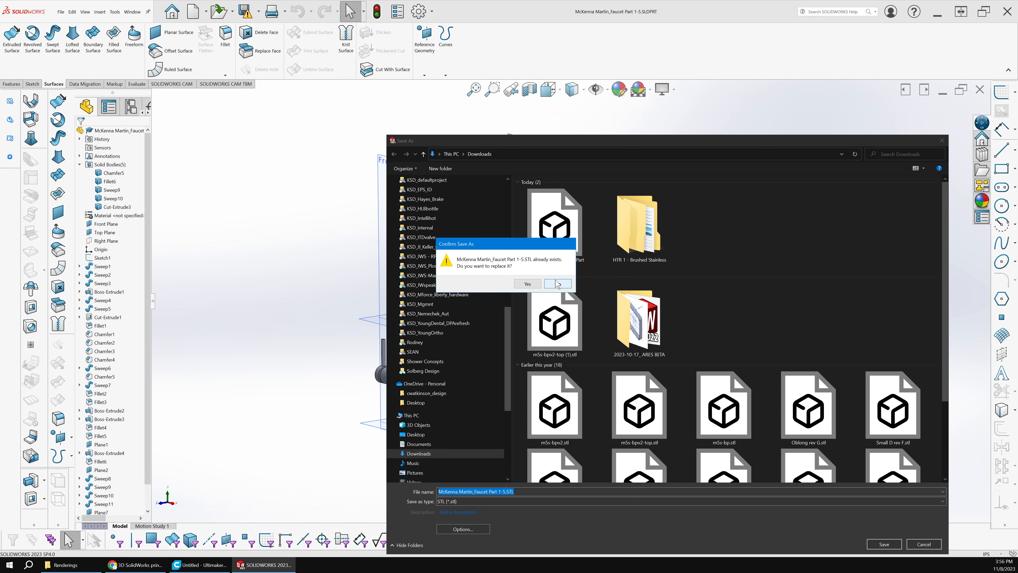
left_click(557, 283)
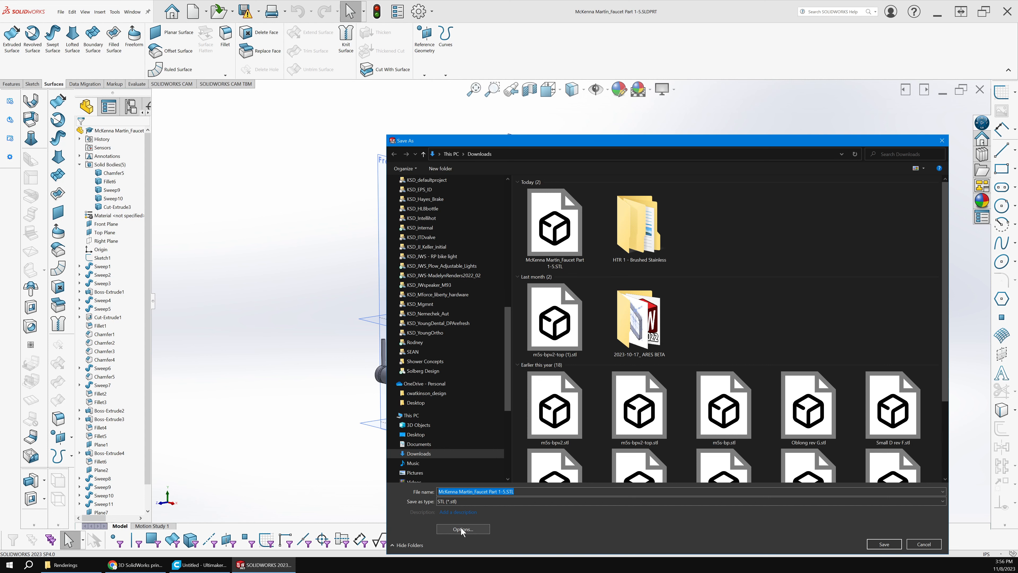
left_click(502, 491)
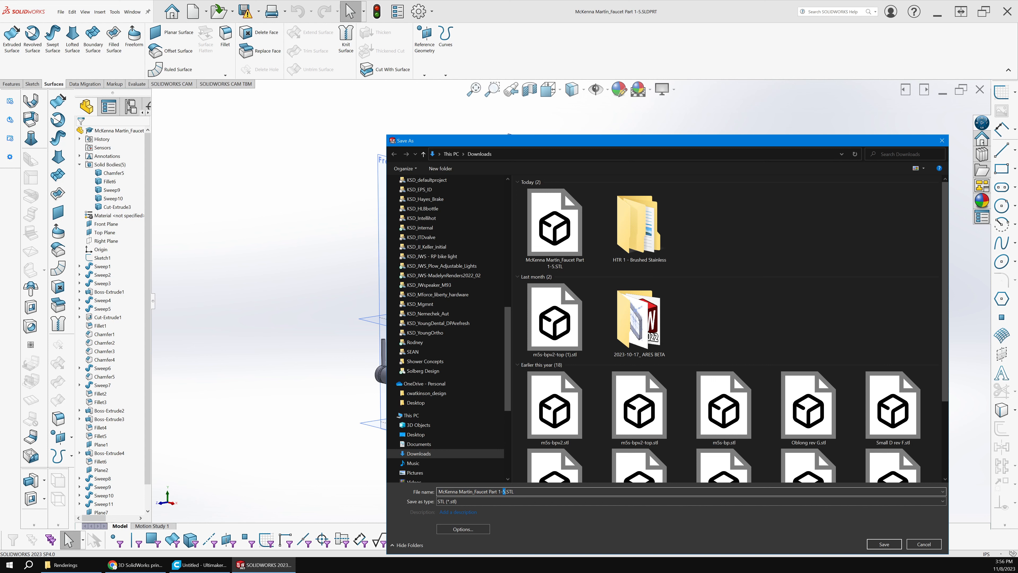
type("1111")
left_click(884, 543)
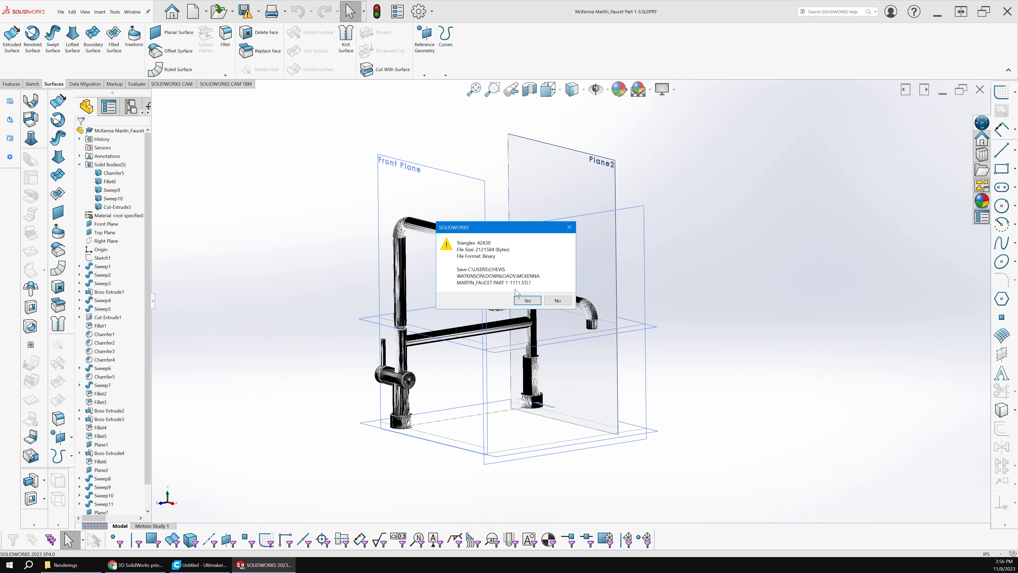
left_click(527, 299)
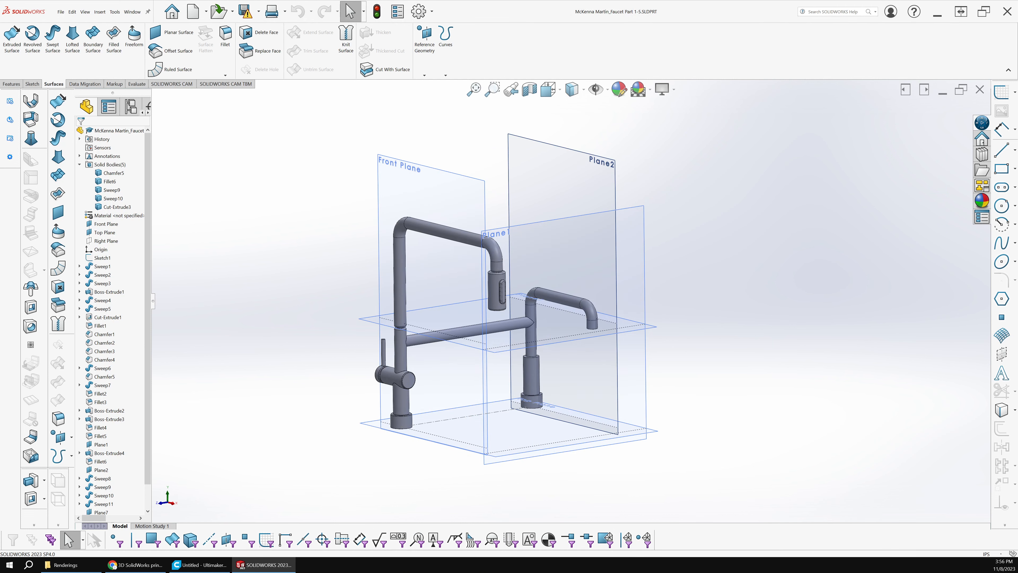
- Check the exported STL files in the Downloads folder, and inspect the Fillet6 solid body back in SOLIDWORKS
key("alt+Tab")
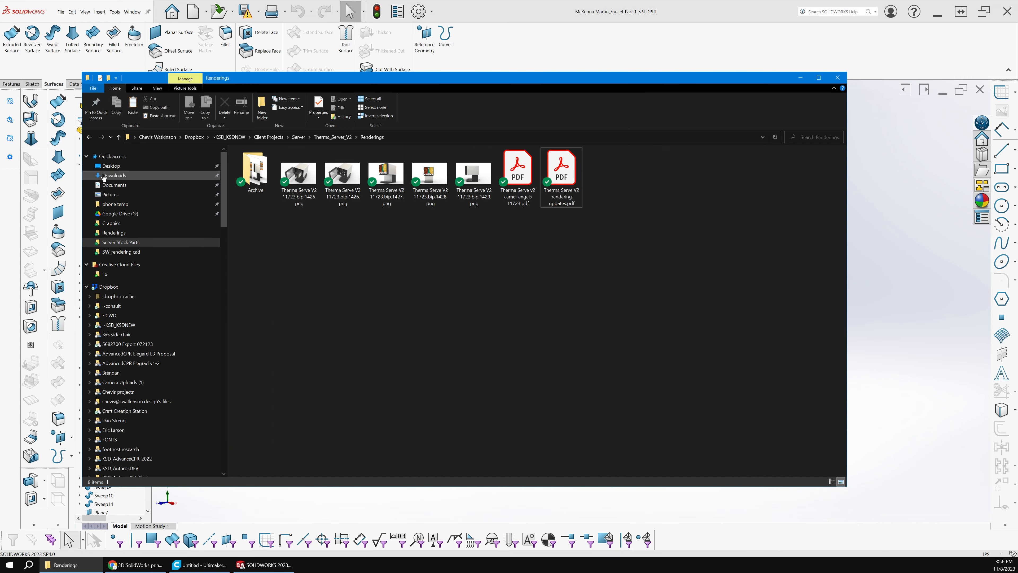
left_click(114, 176)
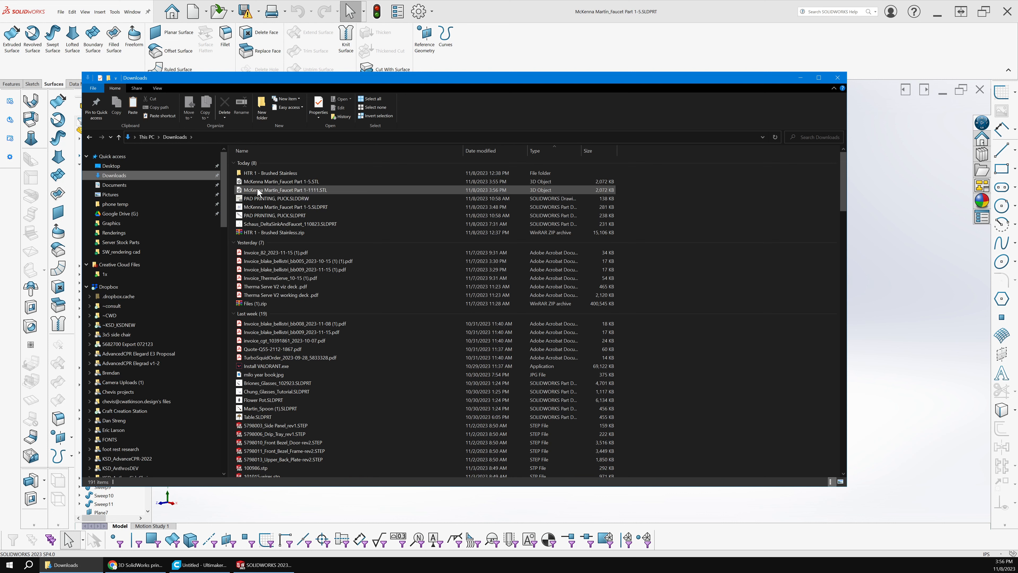
key("alt+Tab")
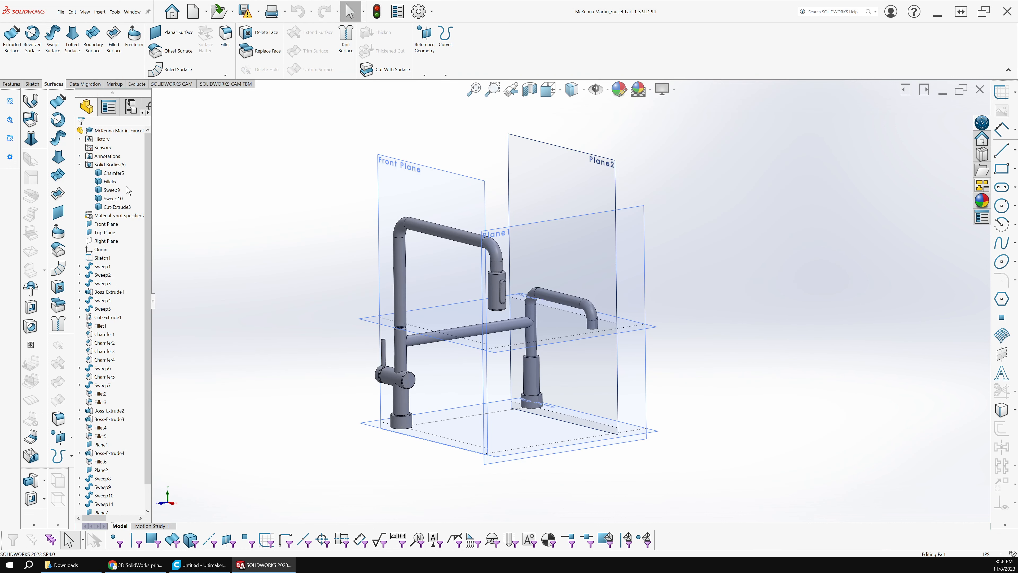
left_click(110, 181)
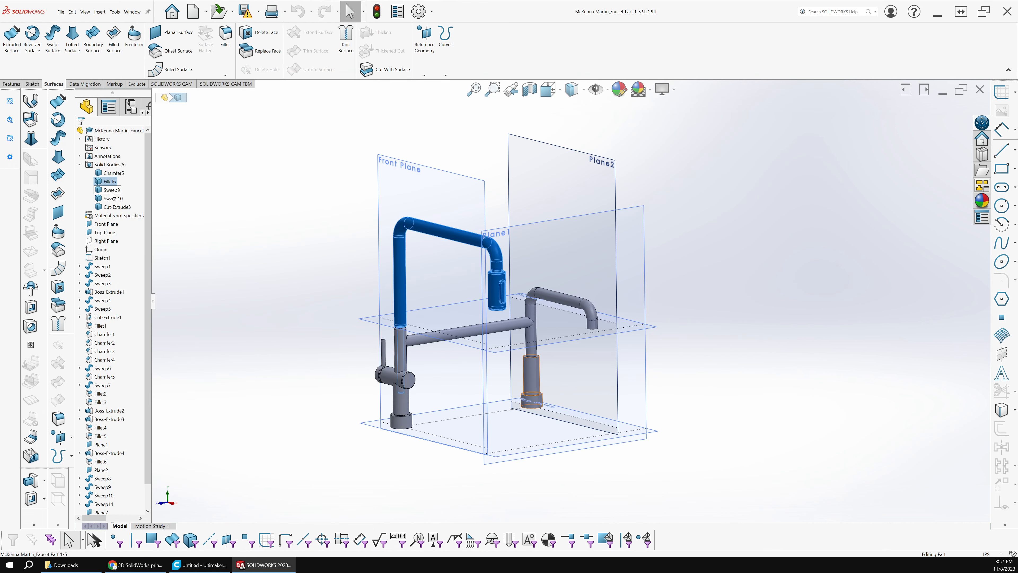
left_click(123, 217)
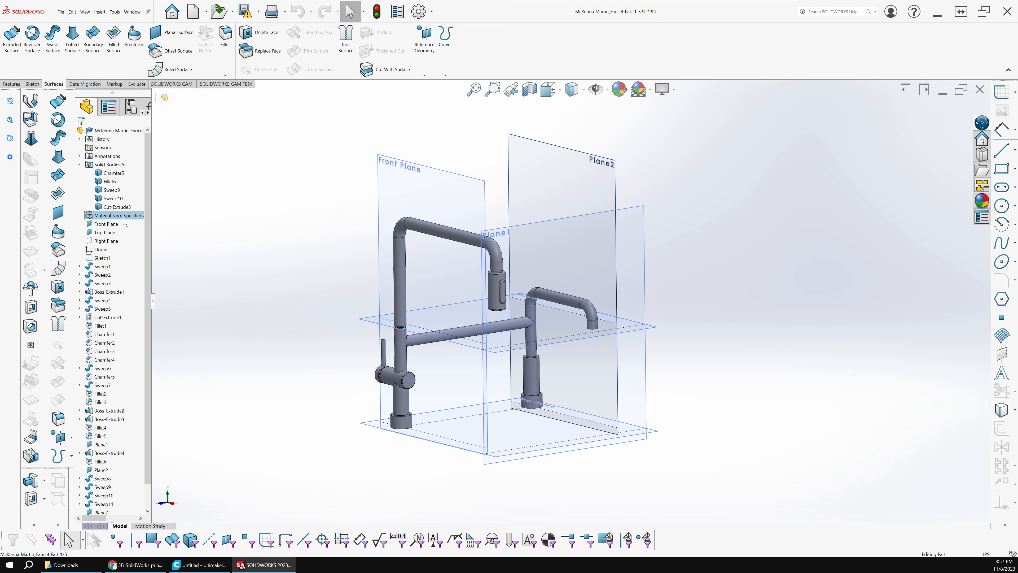
- Switch to Ultimaker Cura
left_click(200, 565)
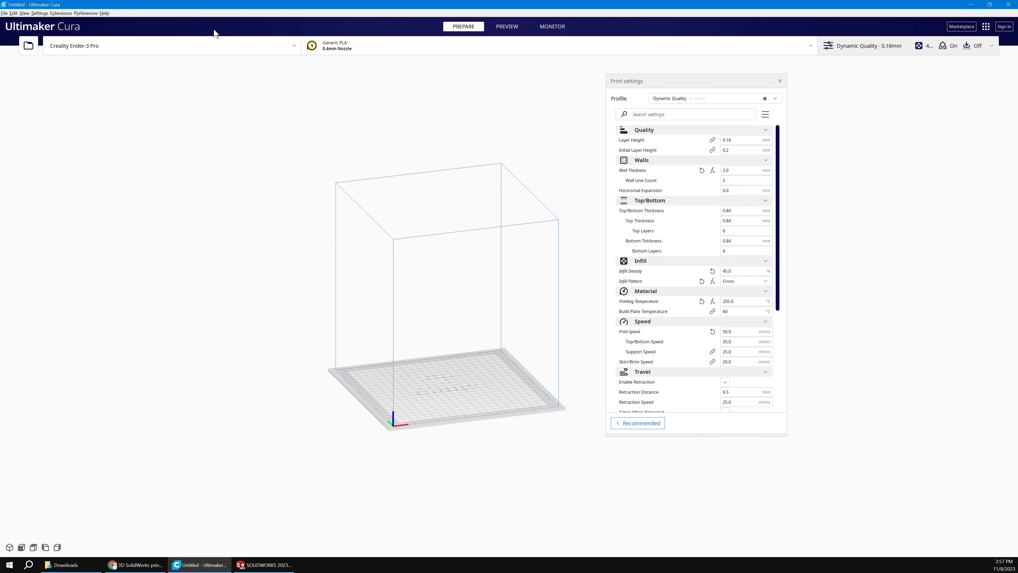
- Load the exported faucet STL whose file name ends in "Part 1-5" from the Downloads folder
left_click(28, 45)
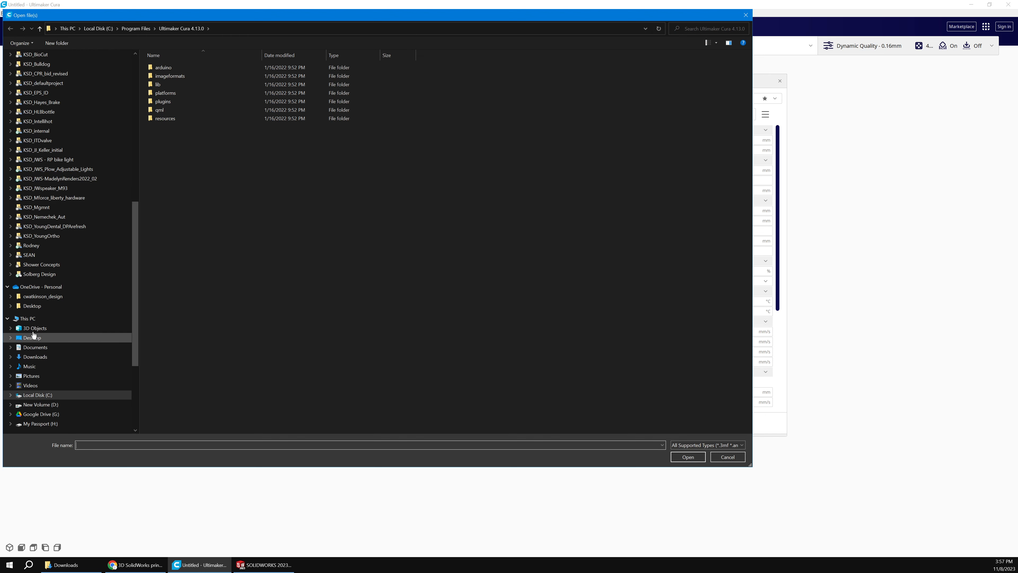
left_click(35, 357)
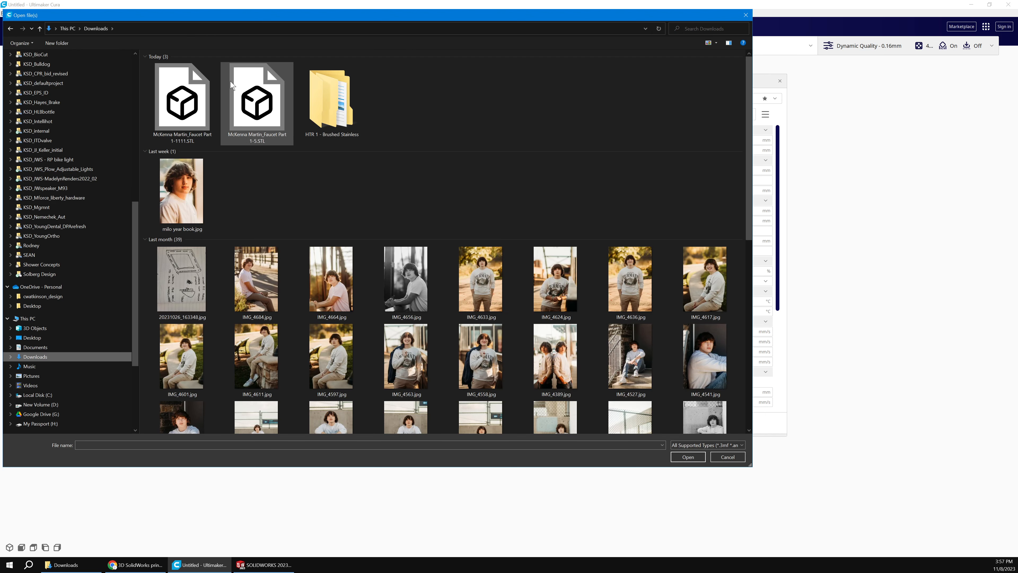
left_click(255, 126)
left_click(685, 457)
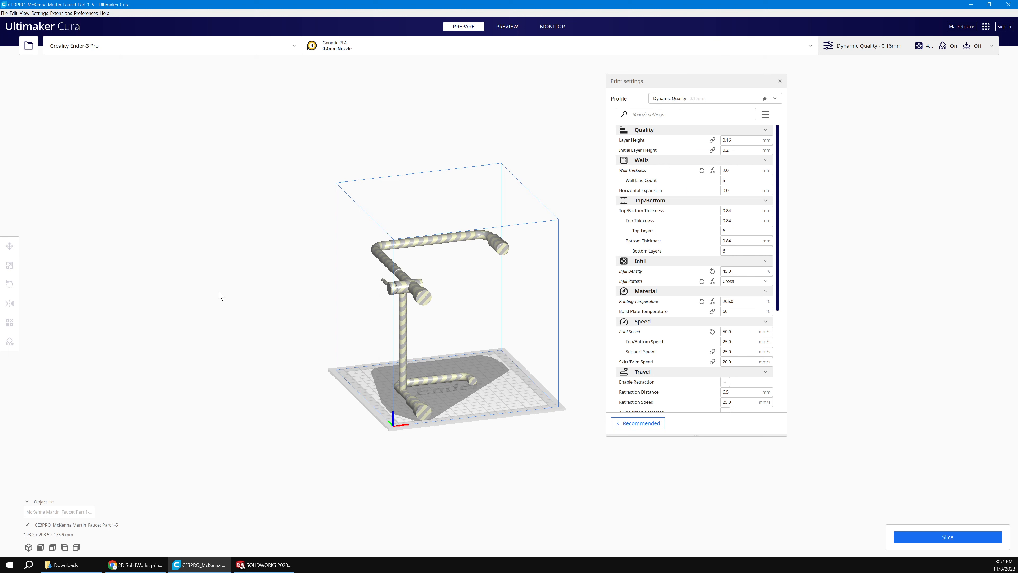
- Examine how the imported faucet sits inside the printer's build volume from several angles, including the top and front views
right_click_drag(220, 296, 396, 333)
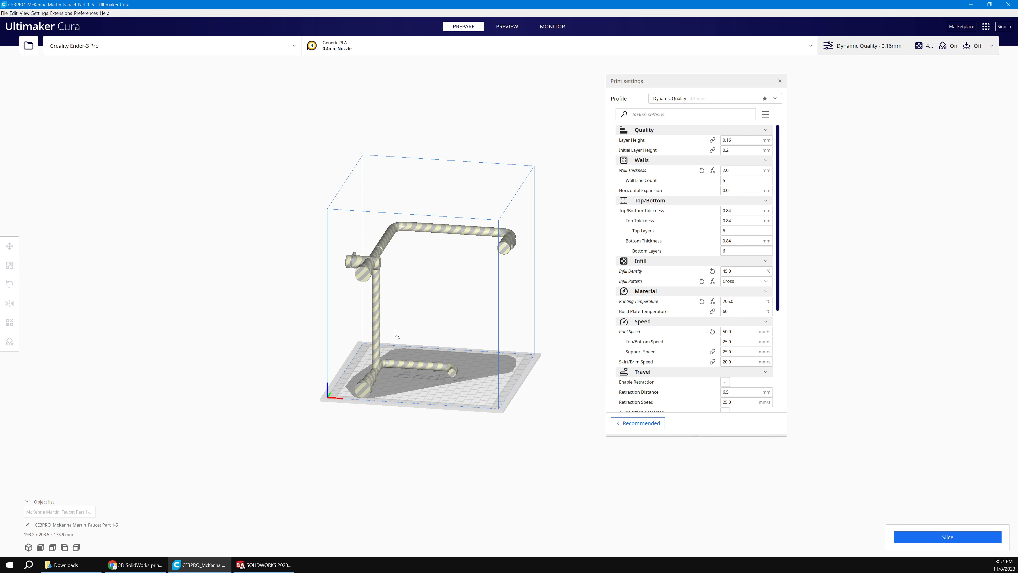
right_click_drag(397, 334, 219, 373)
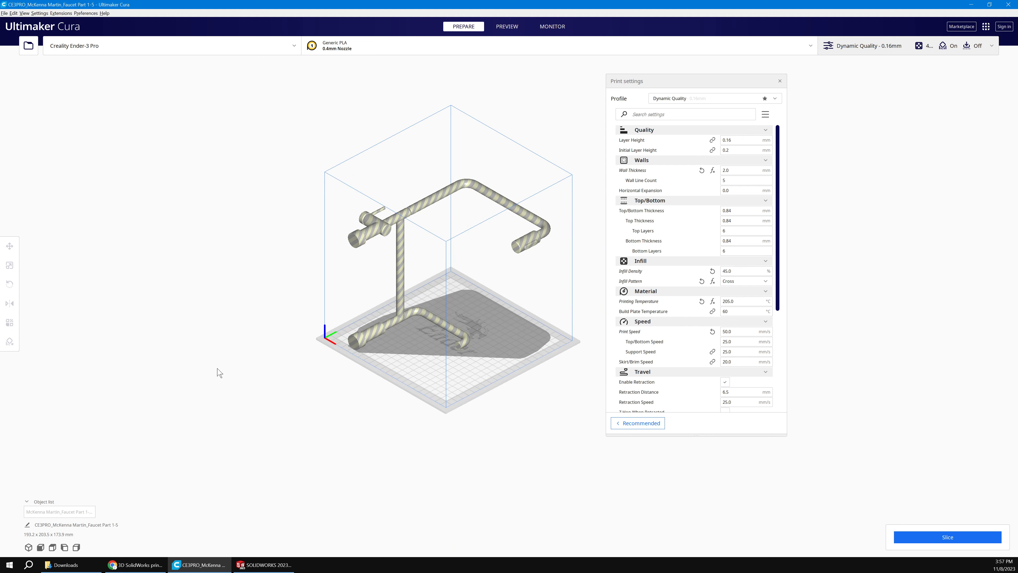
middle_click_drag(418, 267, 393, 273)
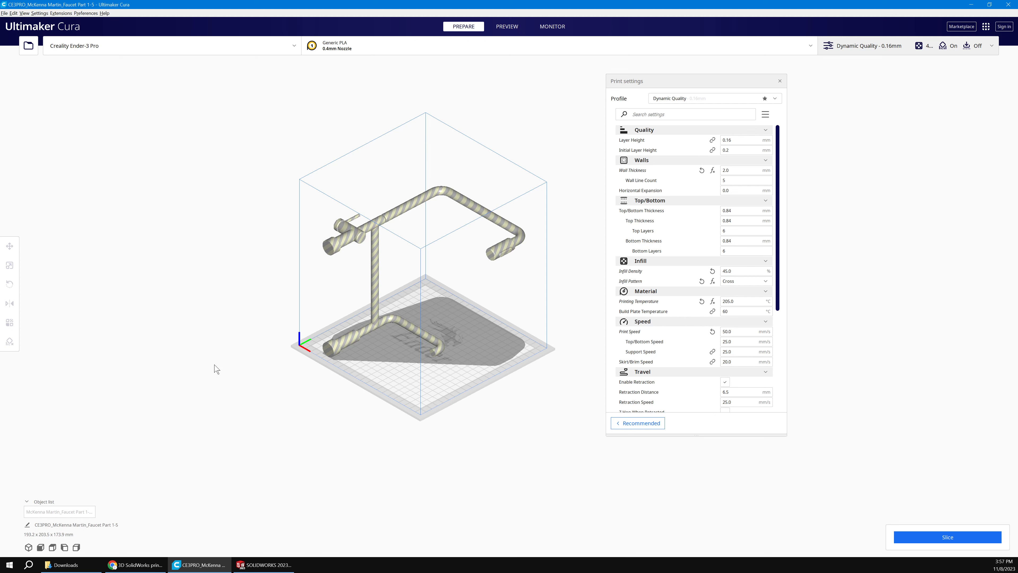
right_click_drag(274, 329, 401, 343)
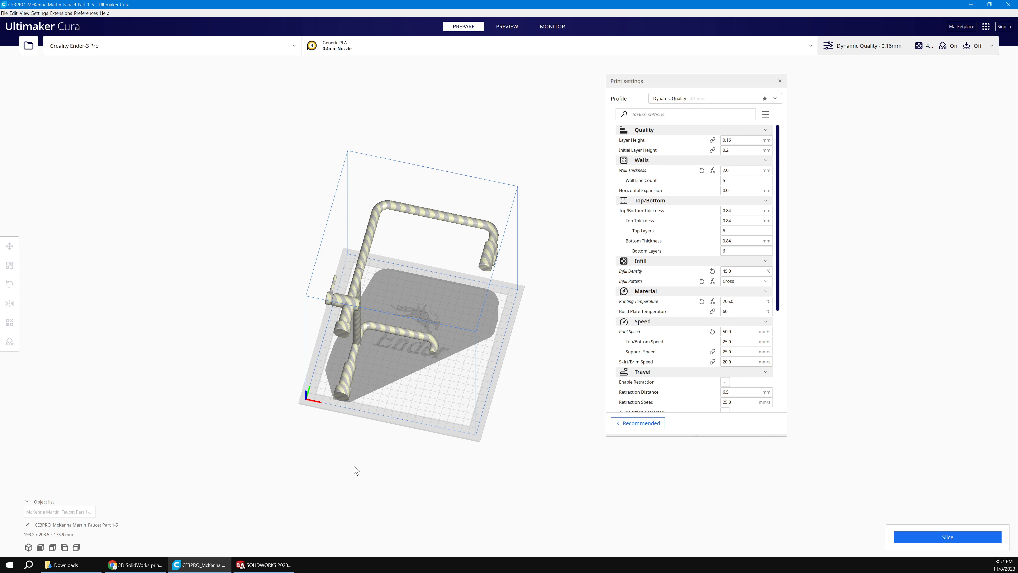
left_click(52, 548)
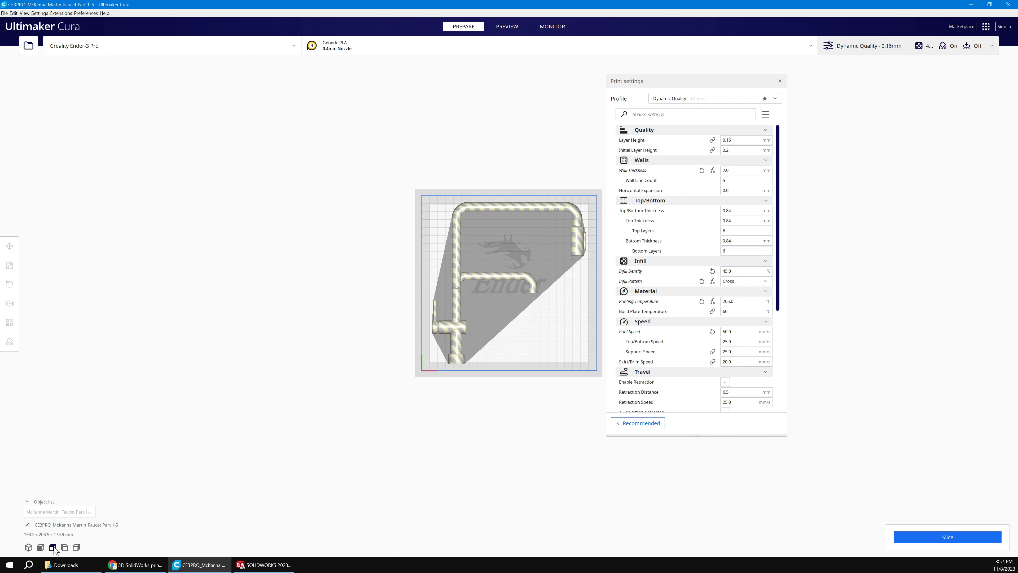
middle_click_drag(511, 209, 311, 284)
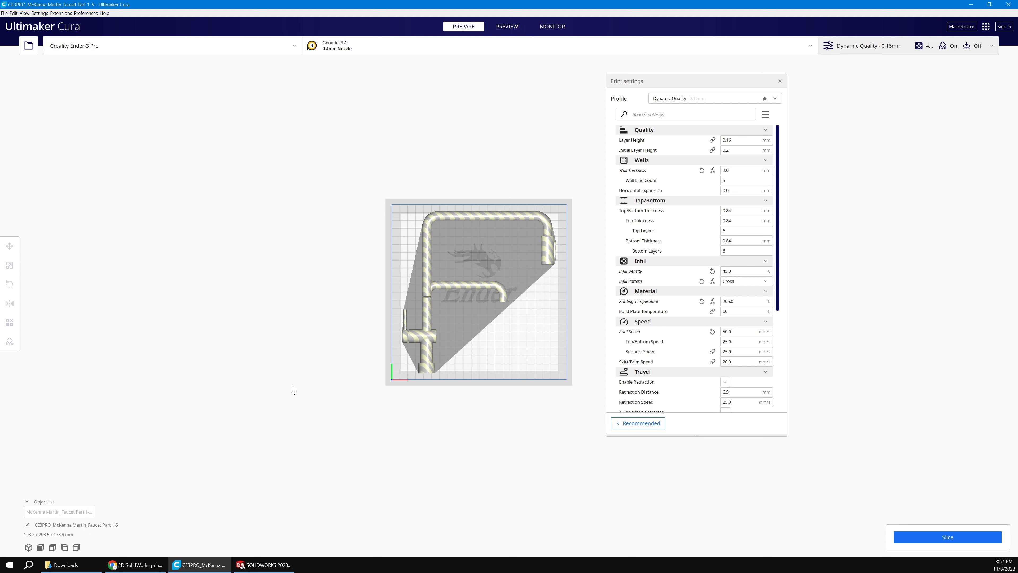
left_click(41, 547)
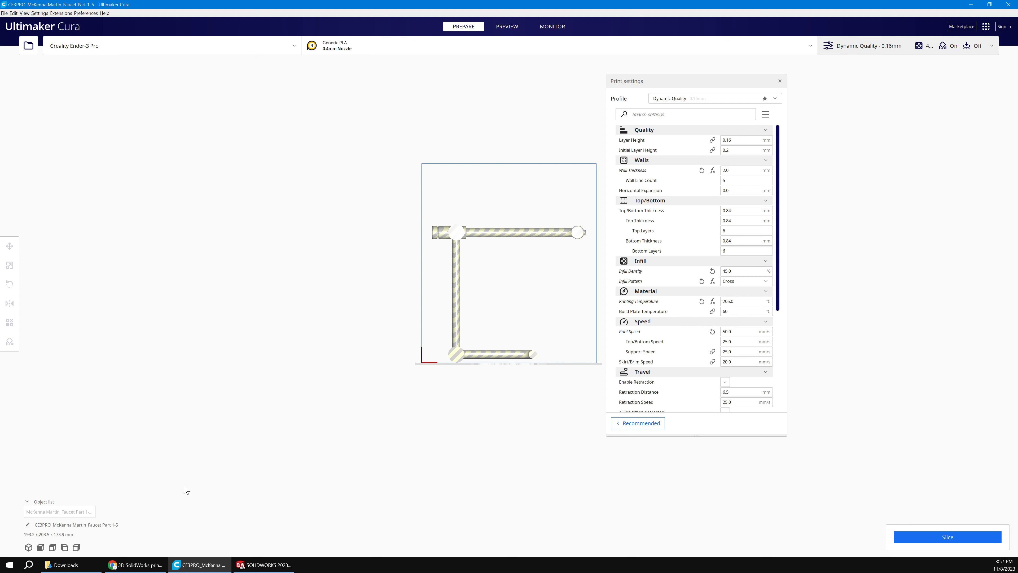
middle_click_drag(501, 296, 467, 305)
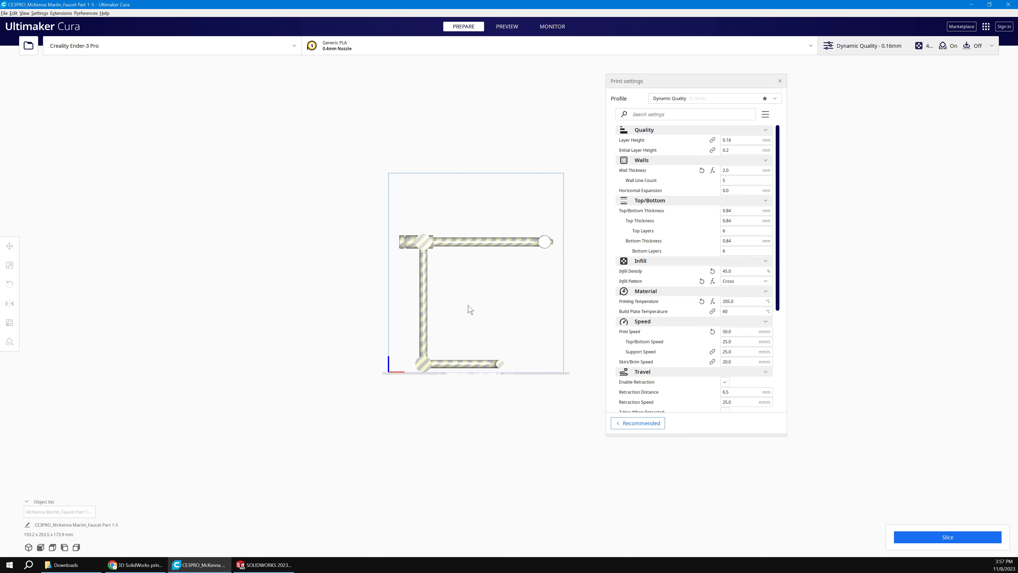
right_click_drag(469, 310, 433, 219)
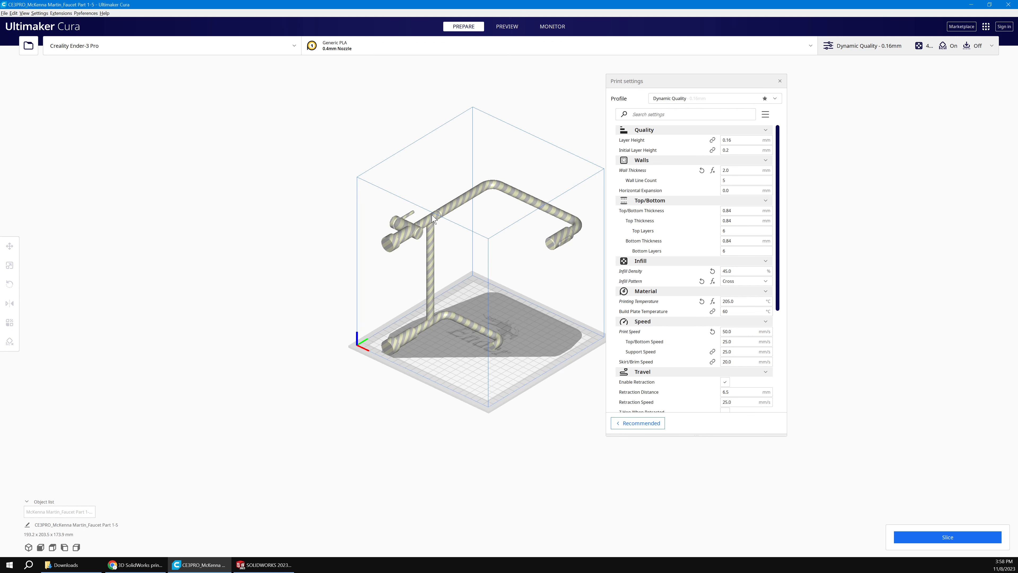
- Select the faucet and move it along the Y axis to about -15.3 mm
left_click(433, 218)
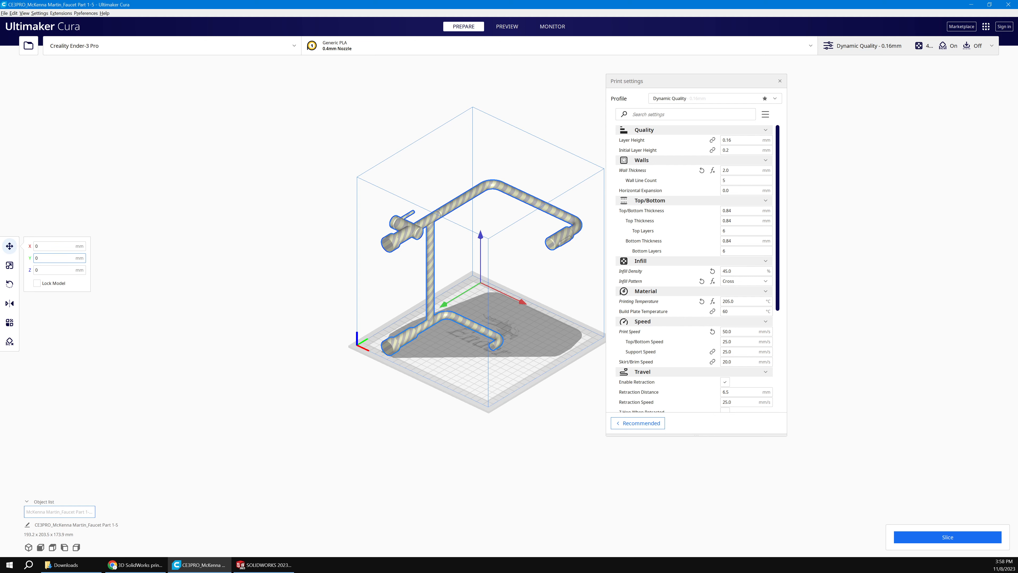
left_click_drag(443, 304, 510, 267)
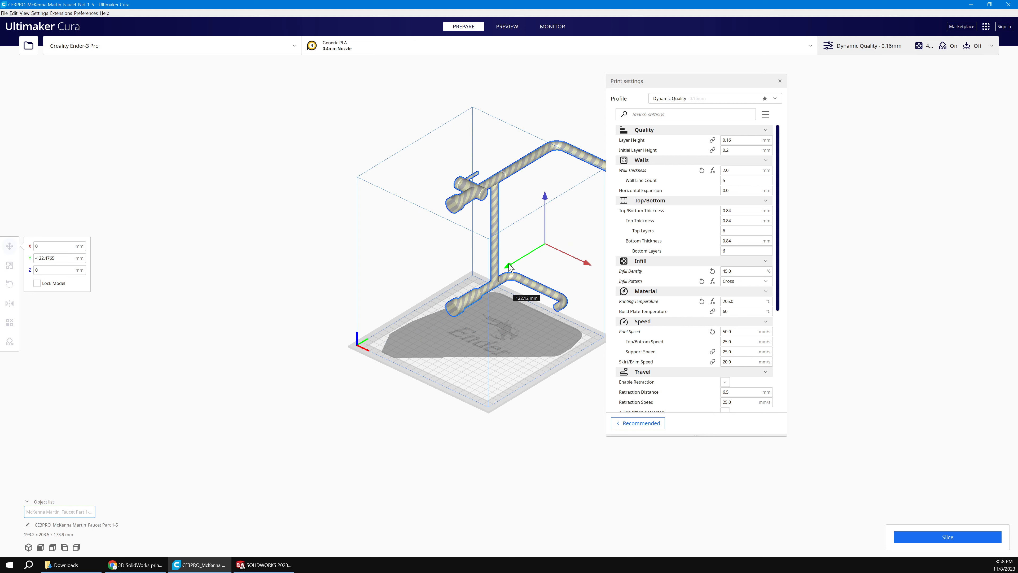
left_click_drag(510, 267, 10, 284)
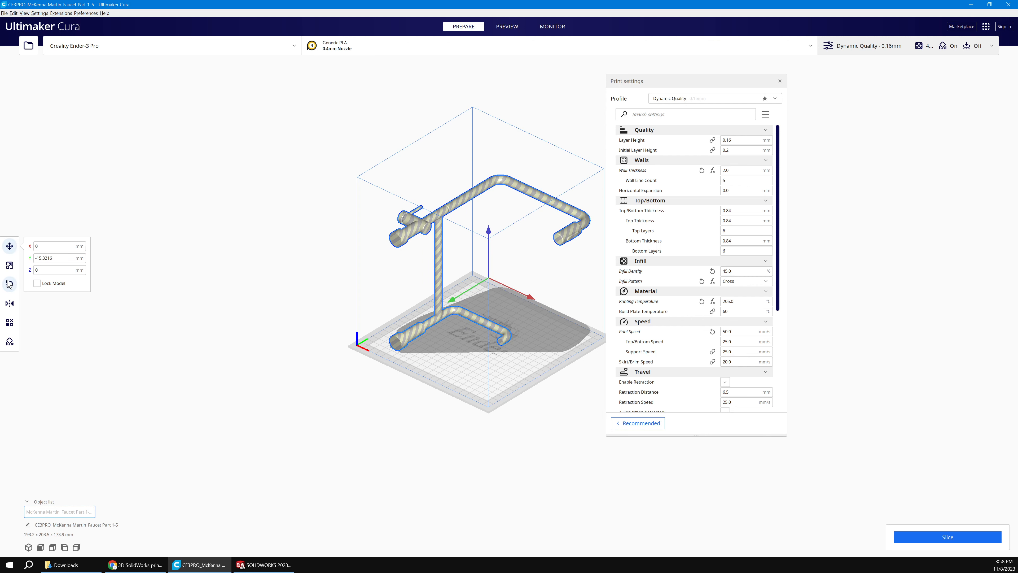
- Lay the faucet flat and rotate it -90° about the green axis so it stands upright on its two bases
left_click(10, 284)
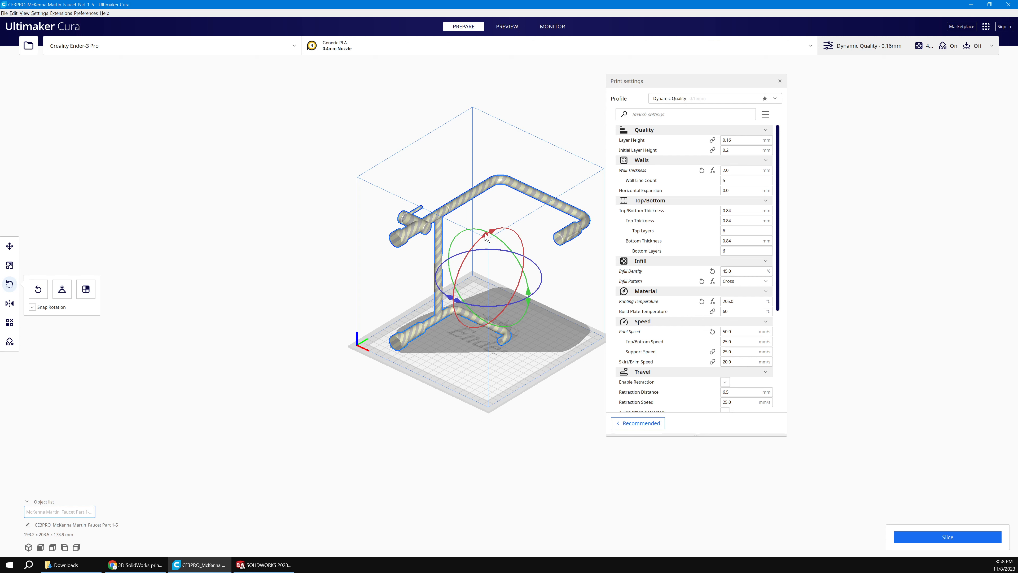
left_click(63, 290)
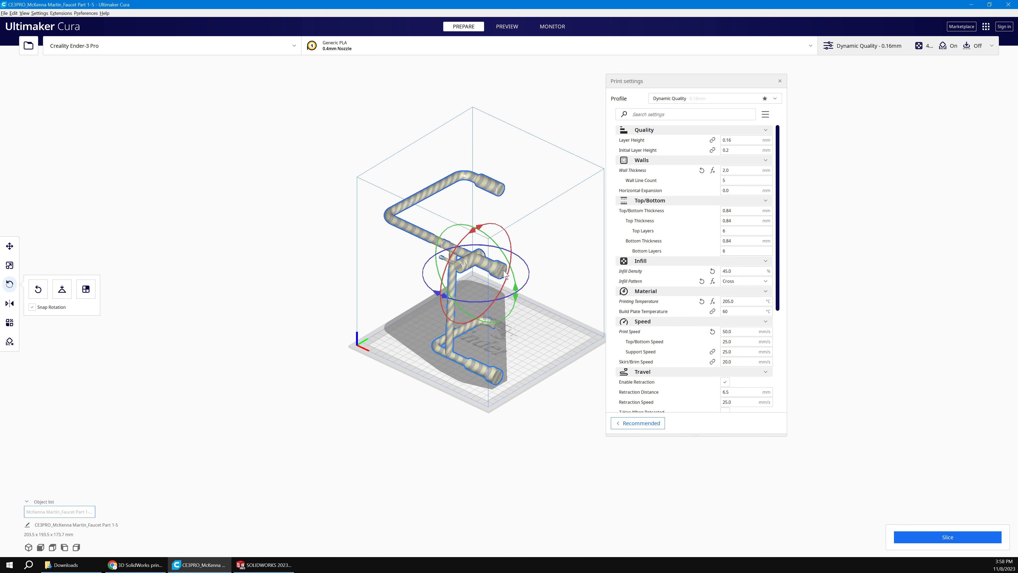
left_click_drag(516, 289, 498, 341)
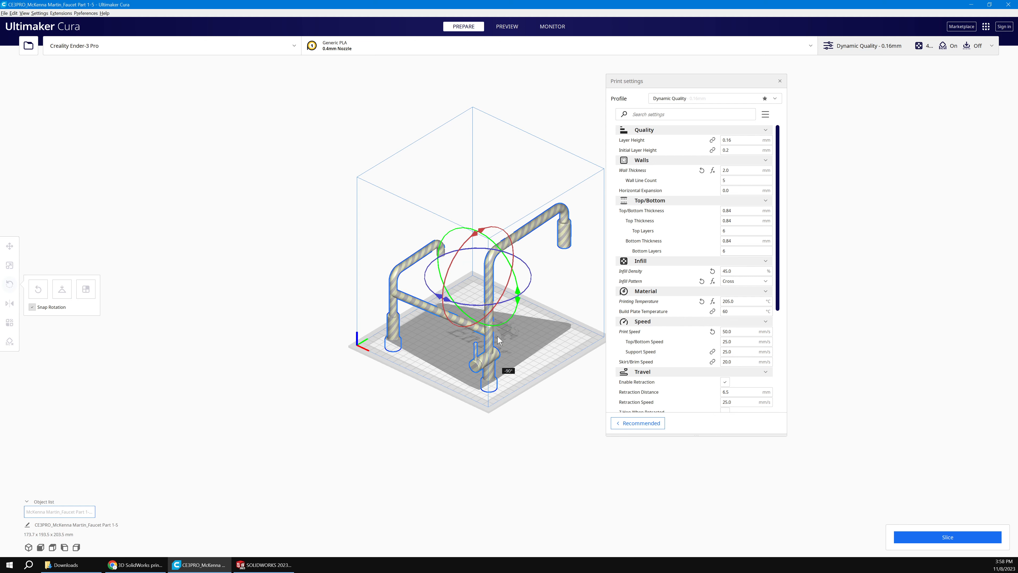
left_click(143, 273)
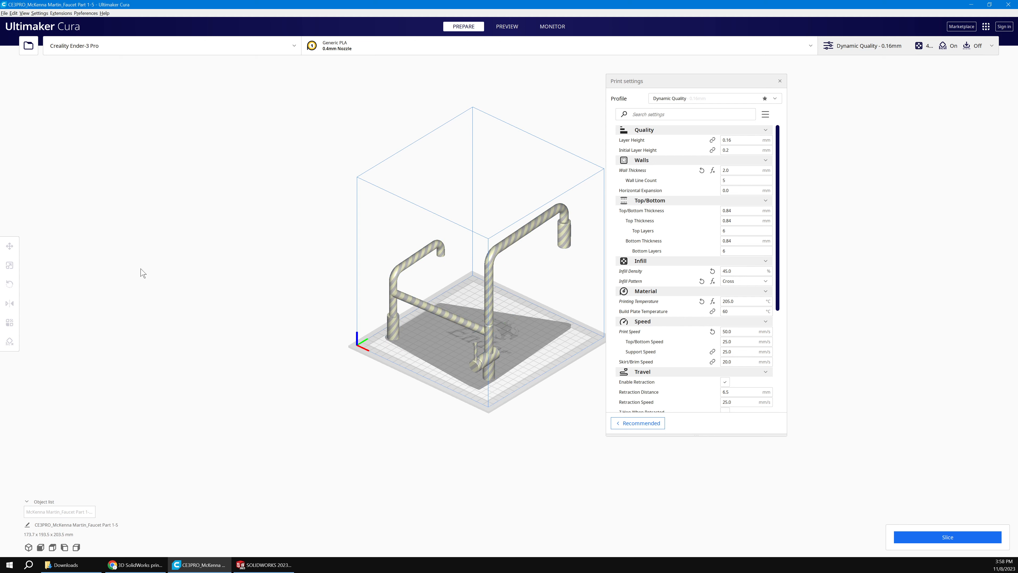
- Move the upright faucet along the X axis to about -1.8 mm and check its placement from the other side
right_click_drag(309, 387, 70, 362)
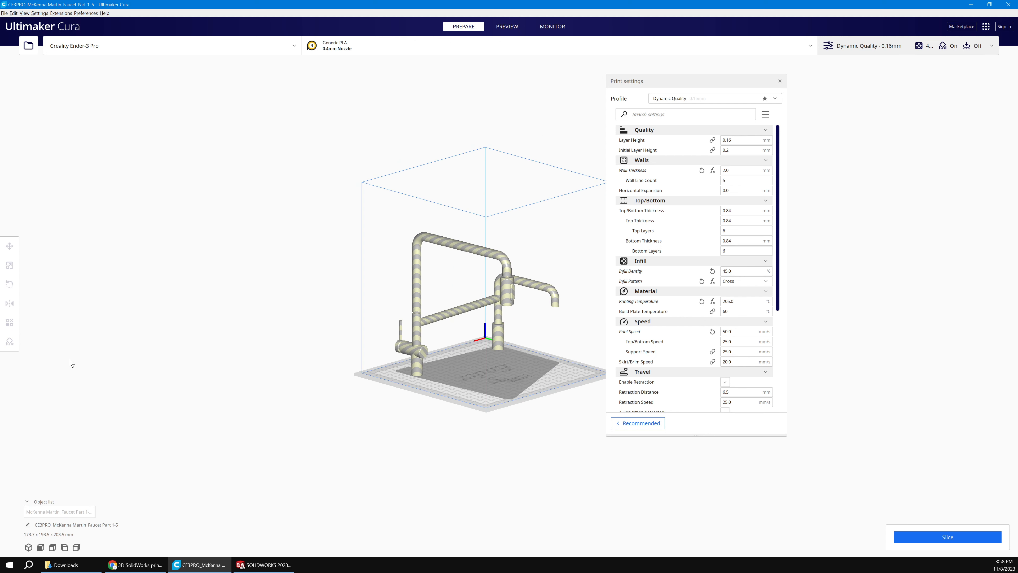
left_click(421, 330)
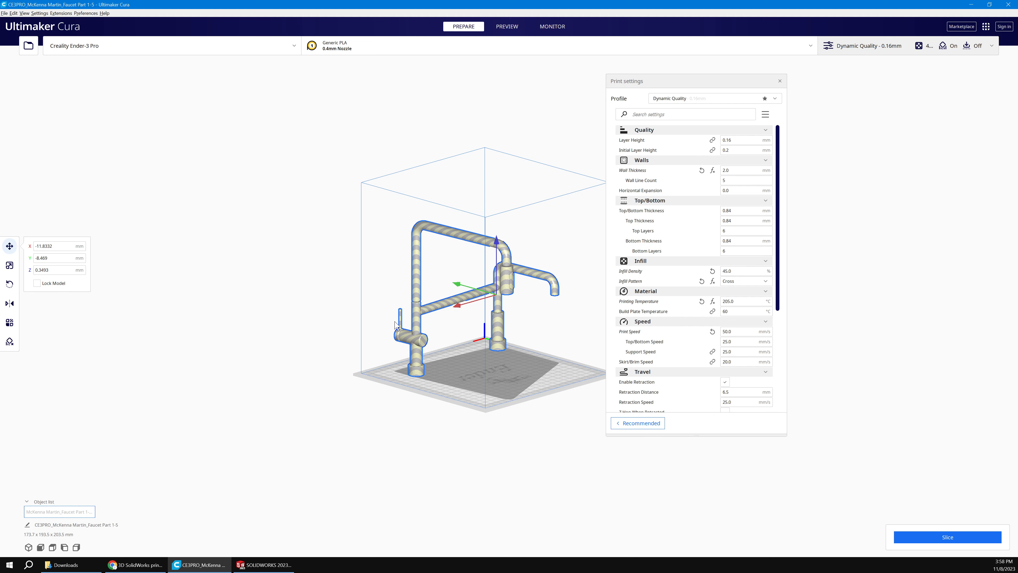
right_click_drag(395, 325, 505, 287)
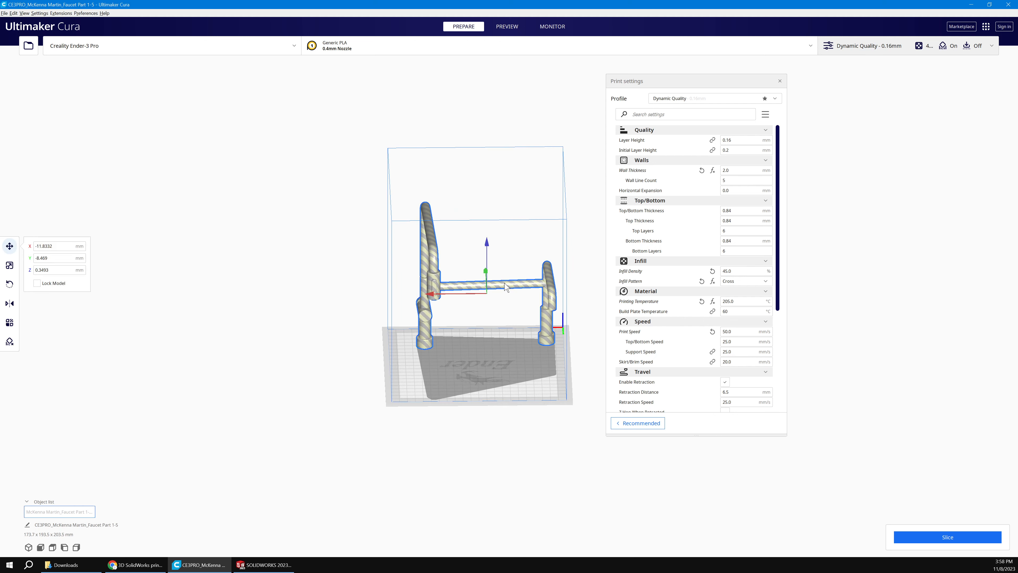
left_click_drag(505, 286, 422, 299)
right_click_drag(422, 299, 236, 337)
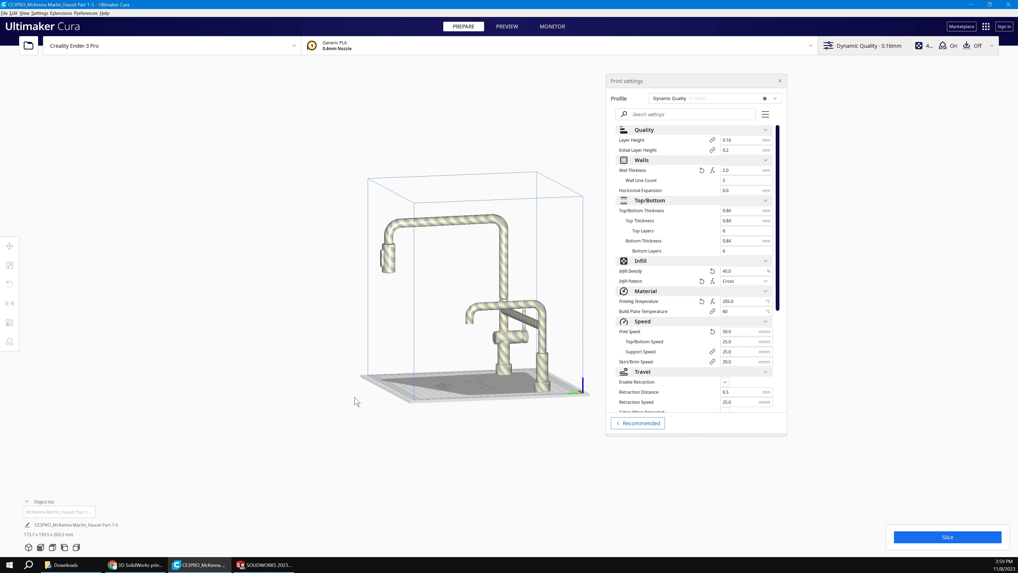
- In the top view, shift the faucet 10 mm along the Y axis to about 1.5 mm so it fits the printable area
left_click(52, 547)
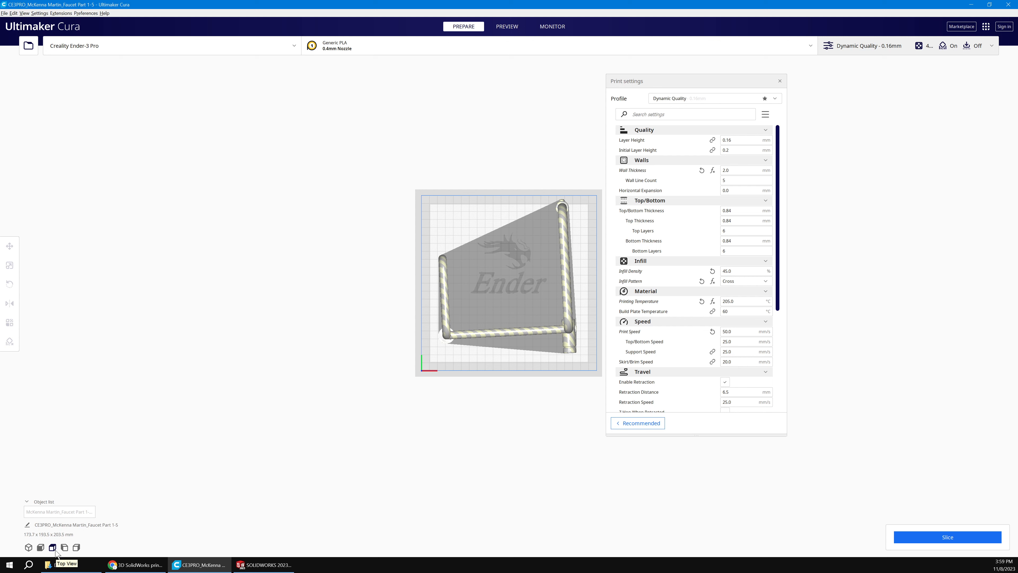
left_click(568, 327)
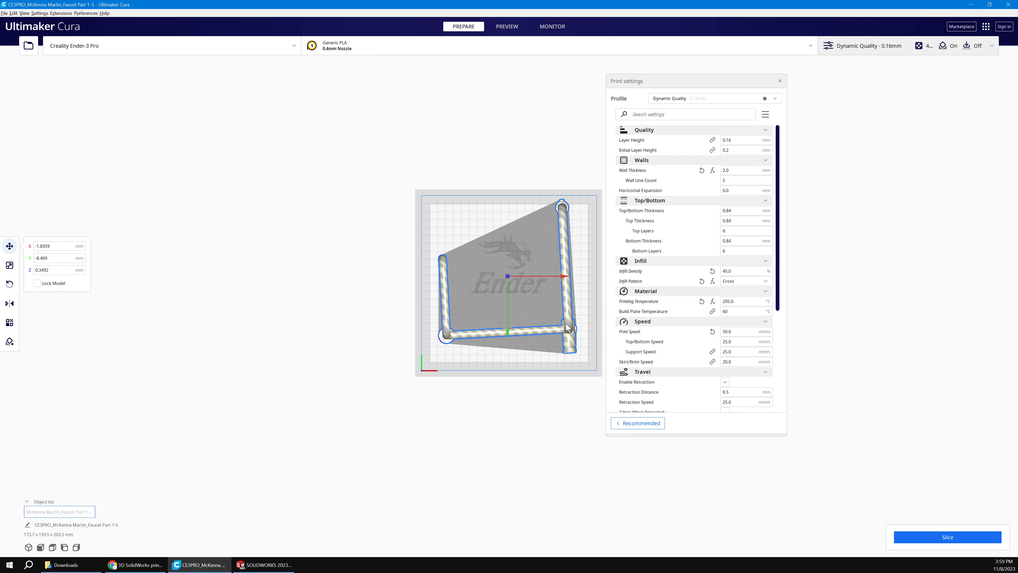
left_click_drag(507, 331, 506, 341)
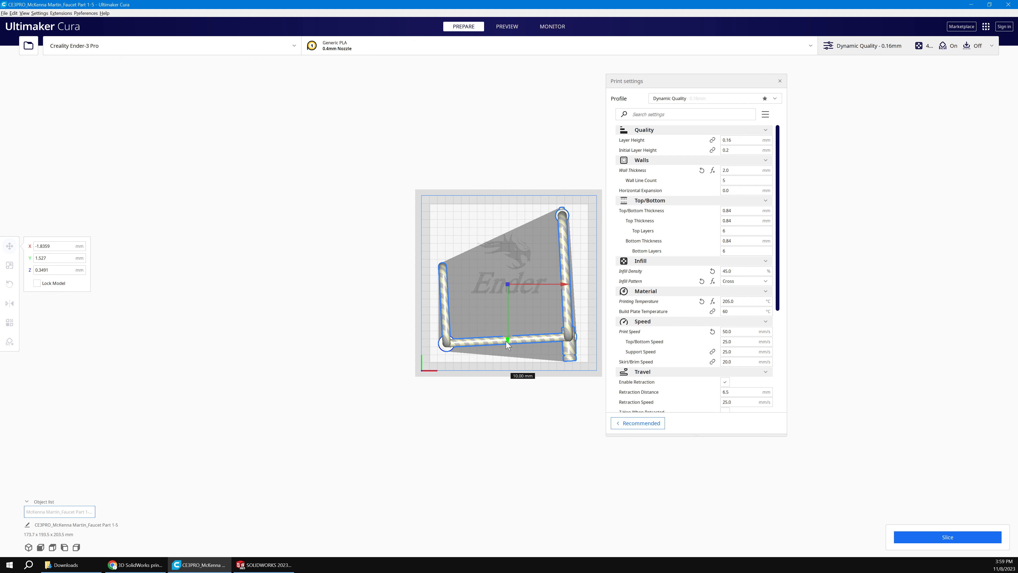
left_click(310, 450)
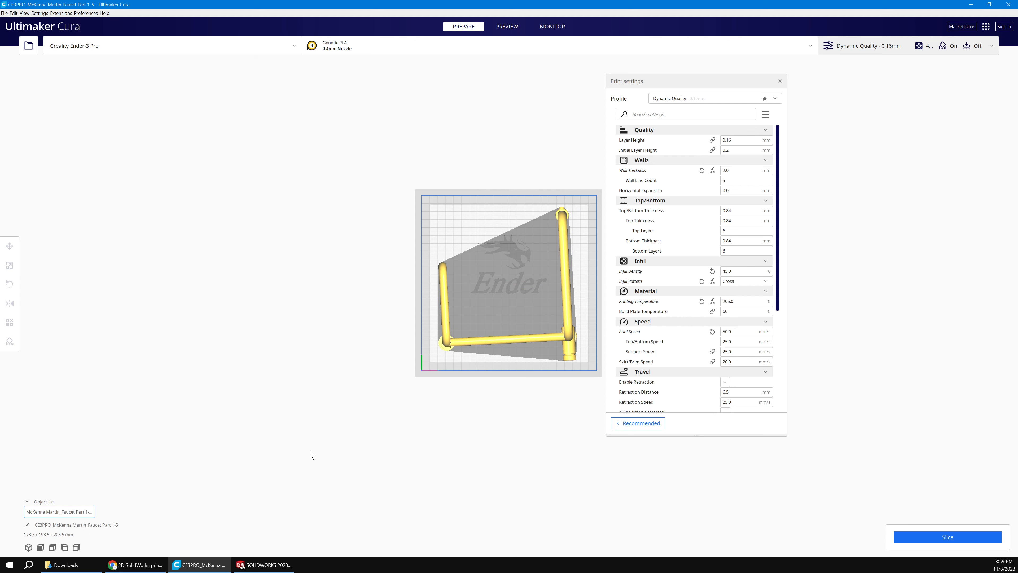
- Inspect the repositioned faucet's placement and overhanging areas from several angles, finishing with the left view
right_click_drag(312, 454, 213, 458)
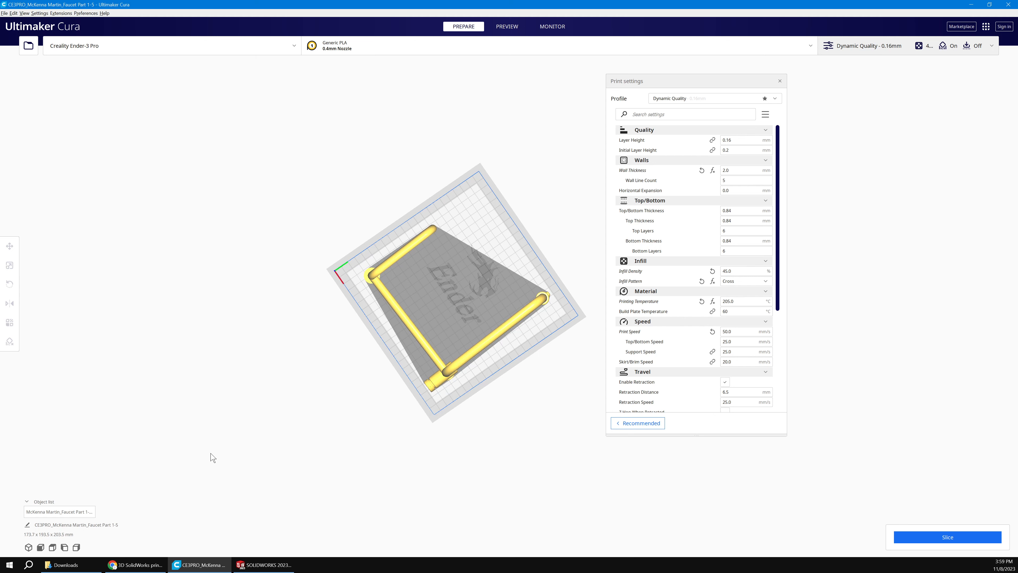
middle_click_drag(240, 402, 228, 420)
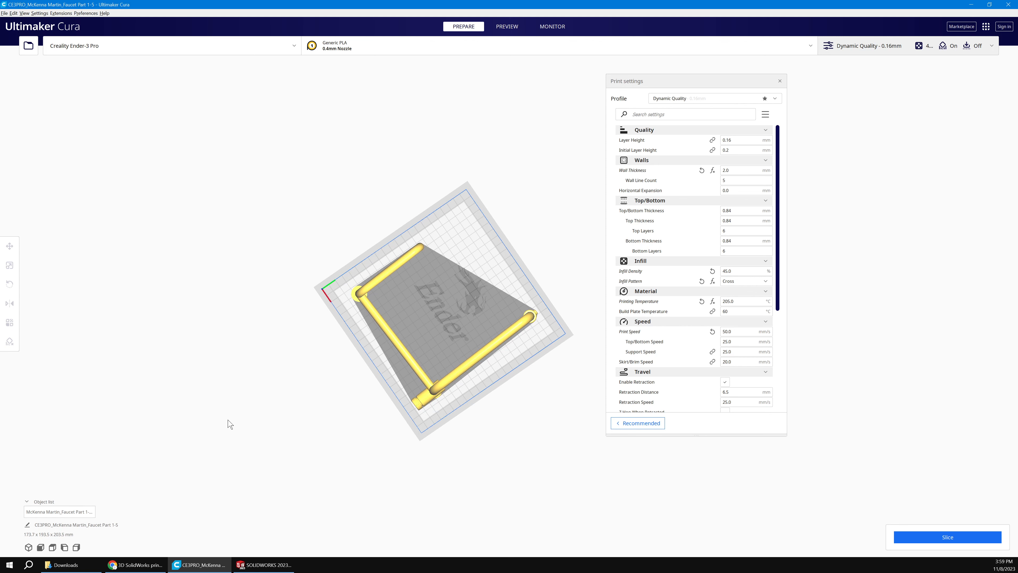
right_click_drag(228, 420, 217, 374)
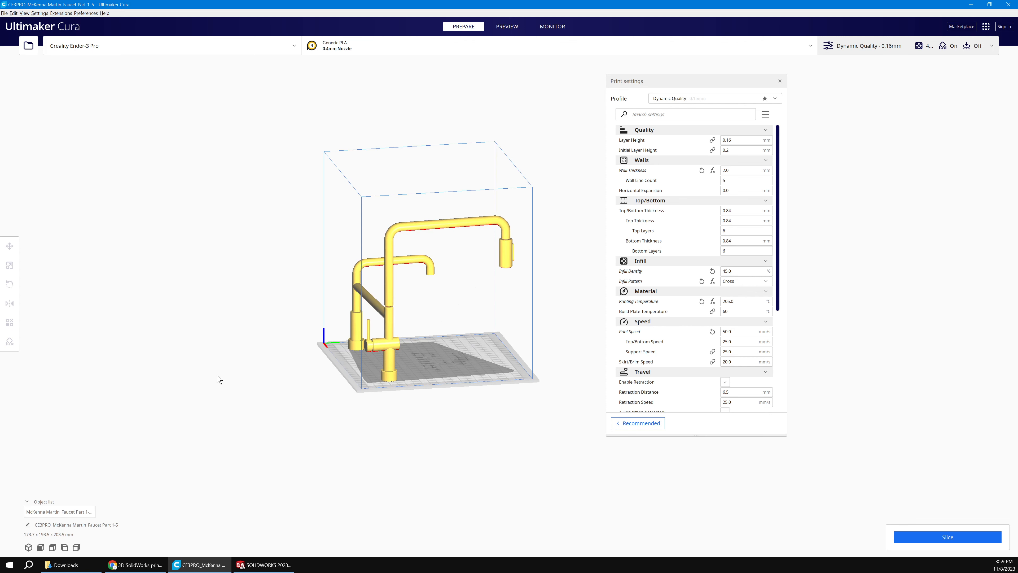
right_click_drag(219, 379, 190, 392)
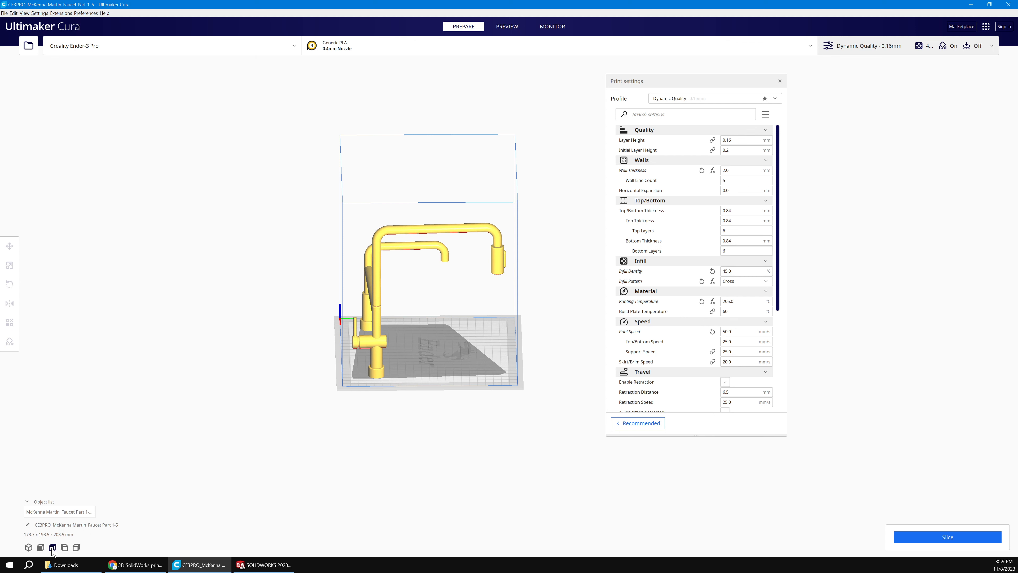
left_click(65, 548)
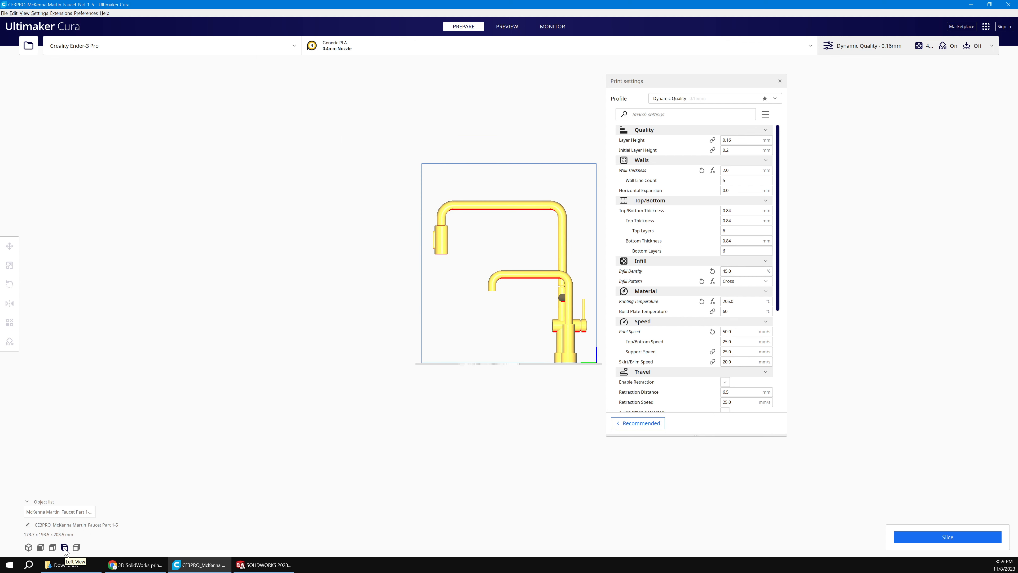
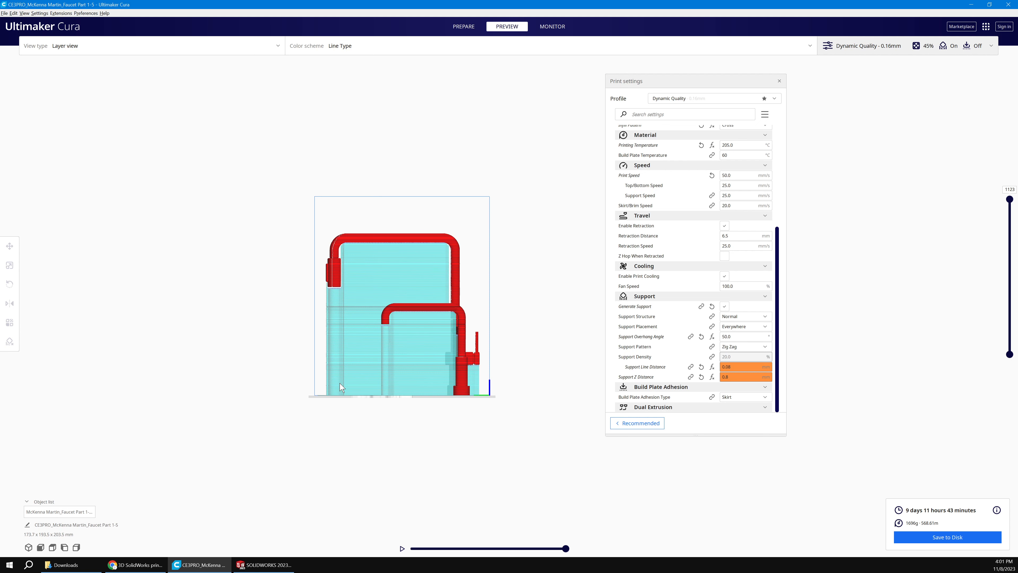
- Examine the sliced faucet and its generated support walls from different angles in the layer preview
right_click_drag(341, 387, 348, 408)
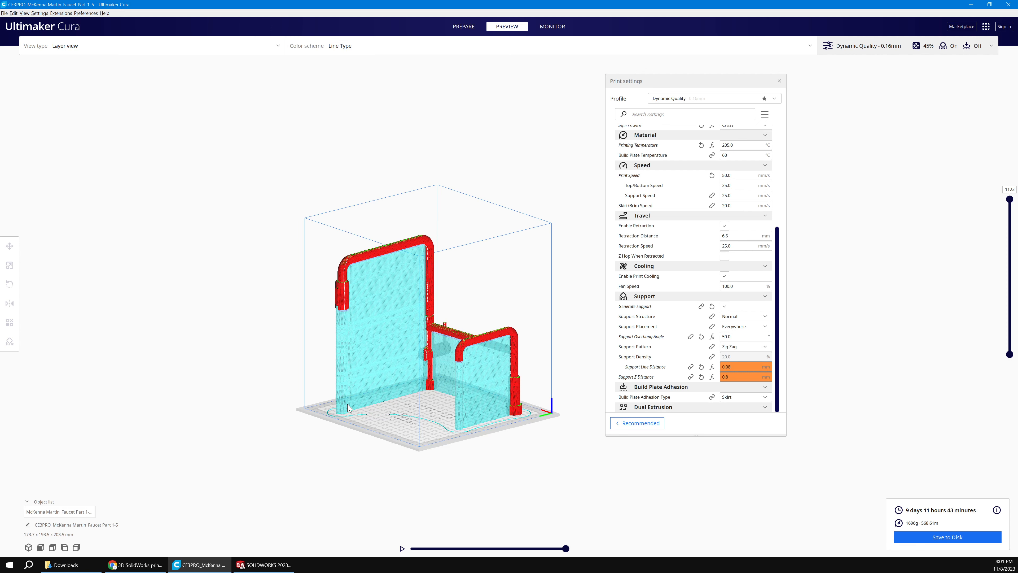
right_click_drag(348, 408, 345, 375)
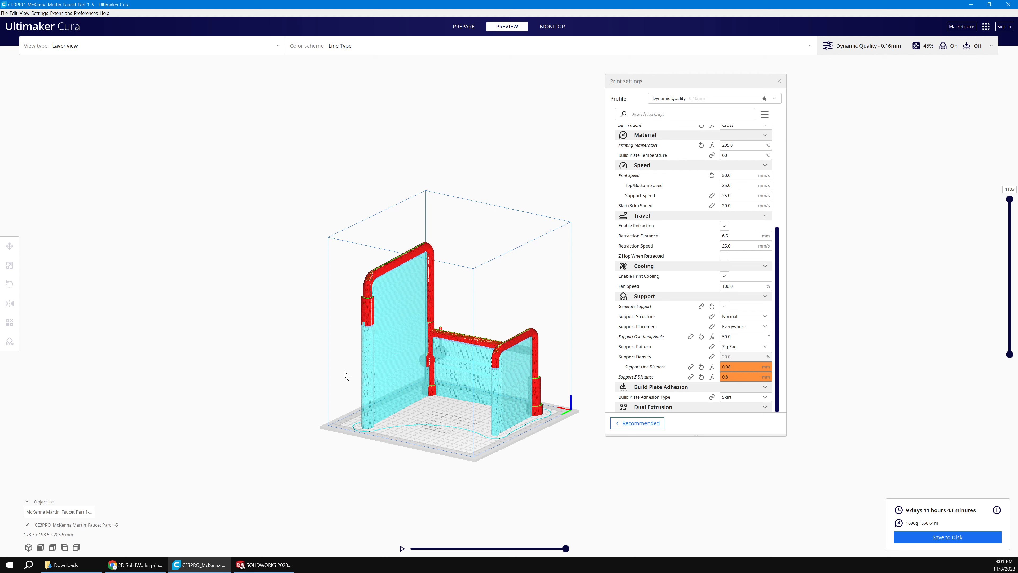
- Switch the print profile to Standard Quality - 0.2 mm, keeping the customized settings, and slice the faucet again
scroll(692, 175, "up", 5)
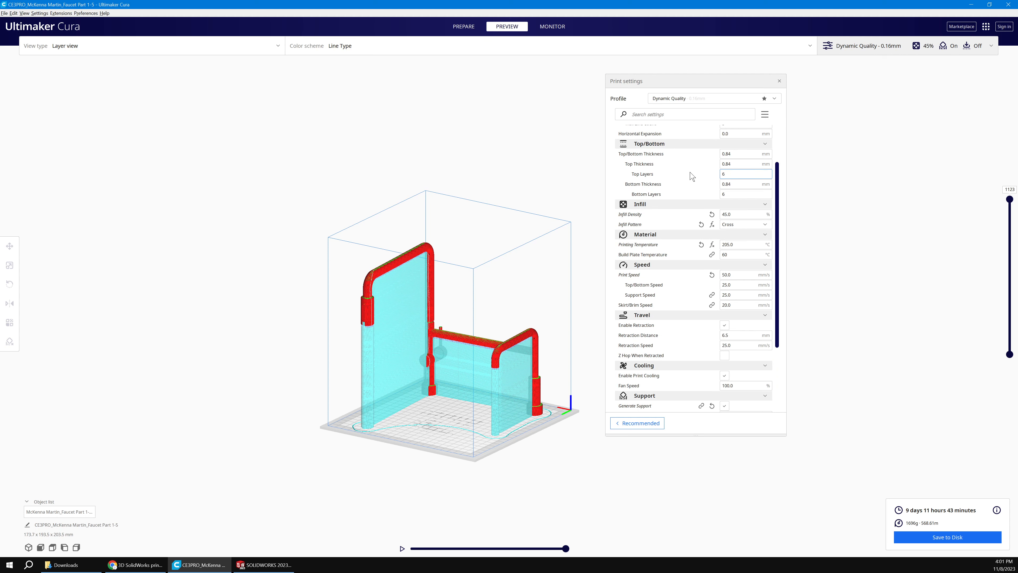
scroll(766, 134, "up", 3)
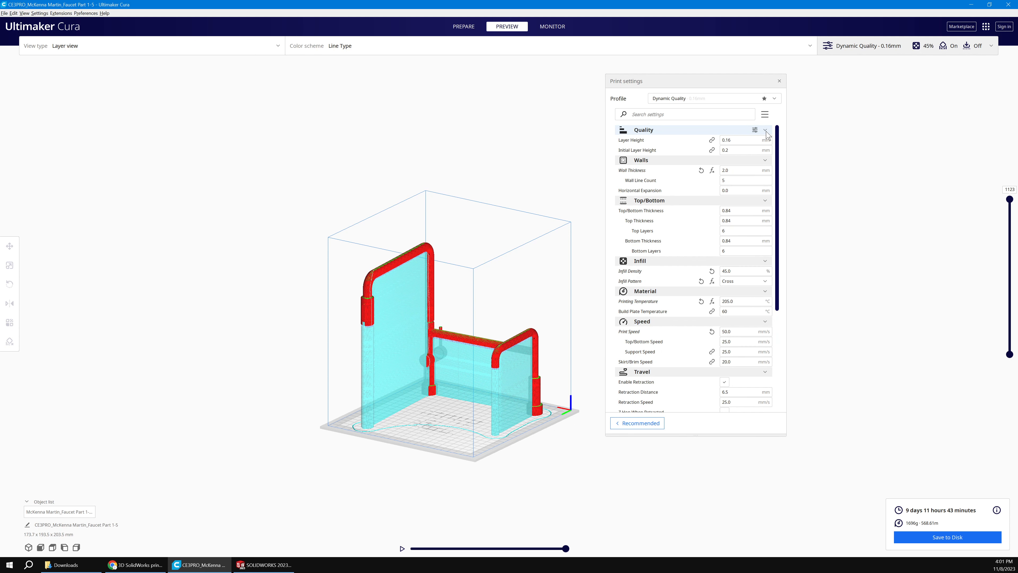
left_click(705, 99)
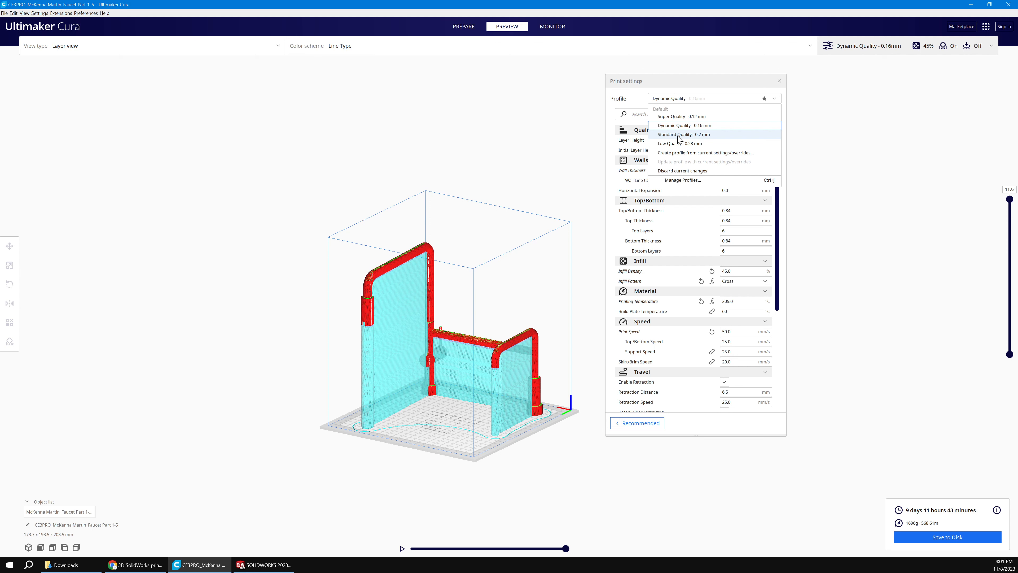
left_click(721, 135)
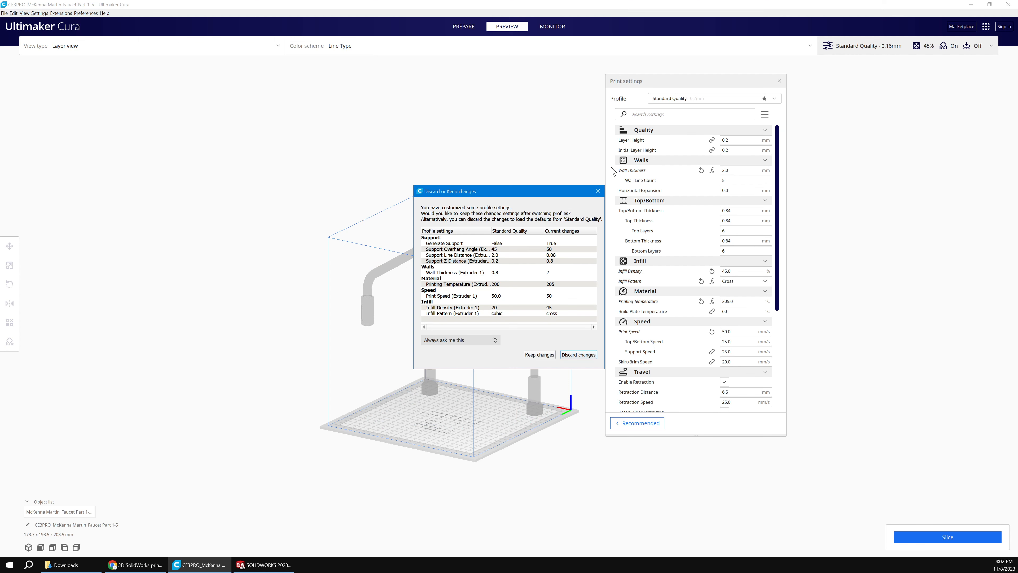
left_click(575, 354)
left_click(927, 538)
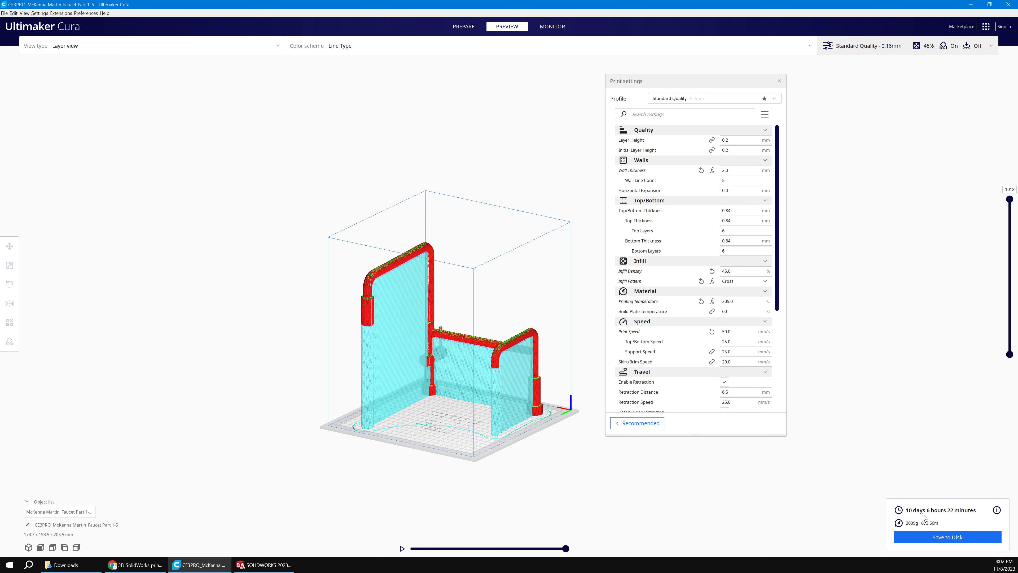
- Switch the print profile to Low Quality - 0.28 mm with the customized settings kept, and reslice the faucet
left_click(682, 98)
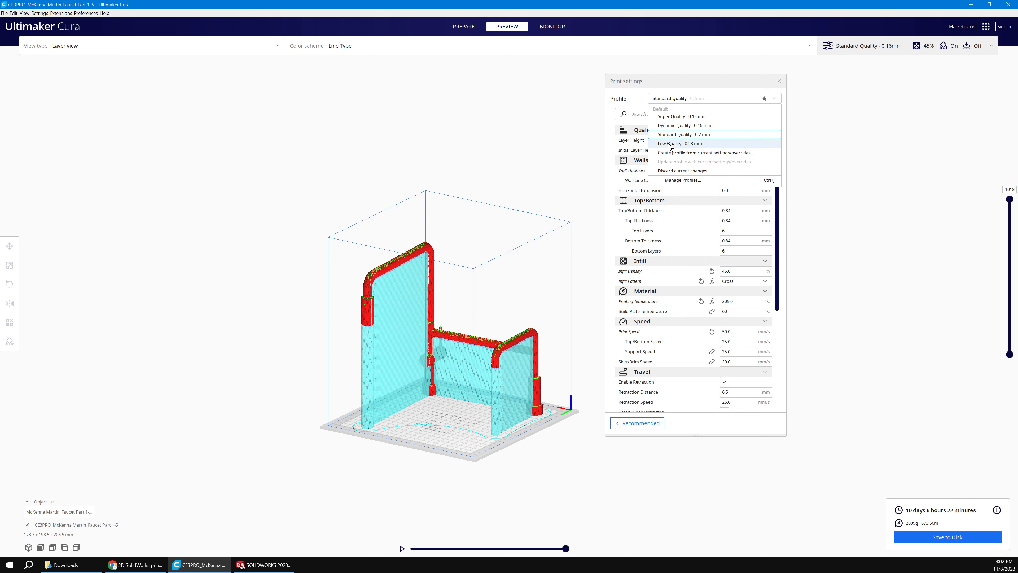
left_click(668, 143)
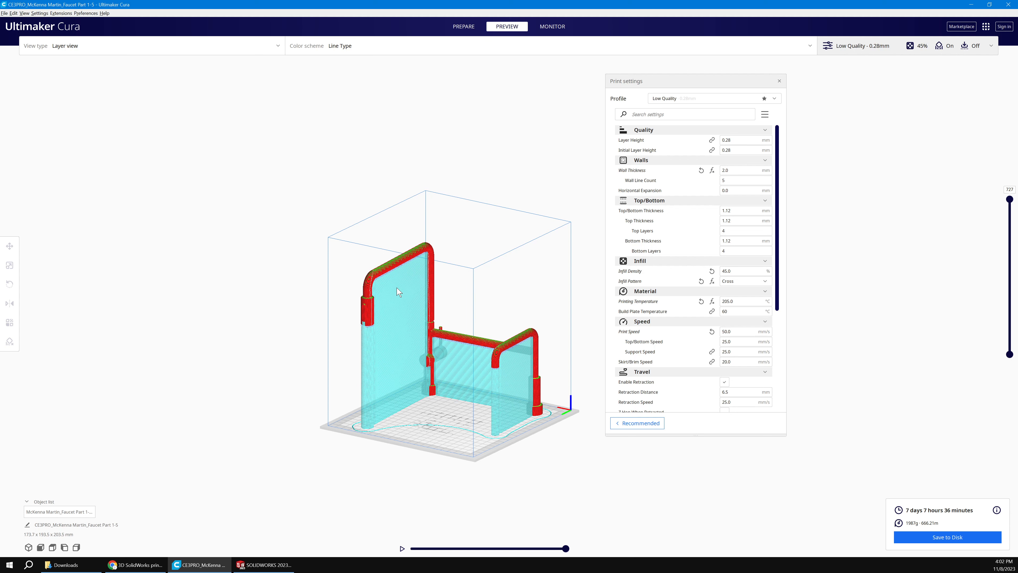
right_click_drag(504, 464, 496, 460)
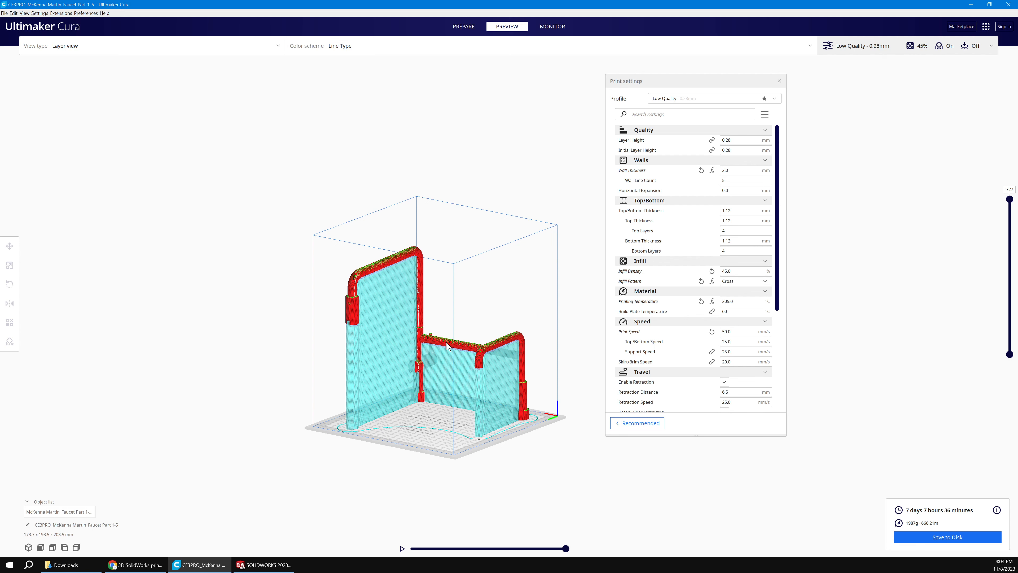
- Switch to SOLIDWORKS and look through the options available for the Chamfer5 solid body
key("alt+Tab")
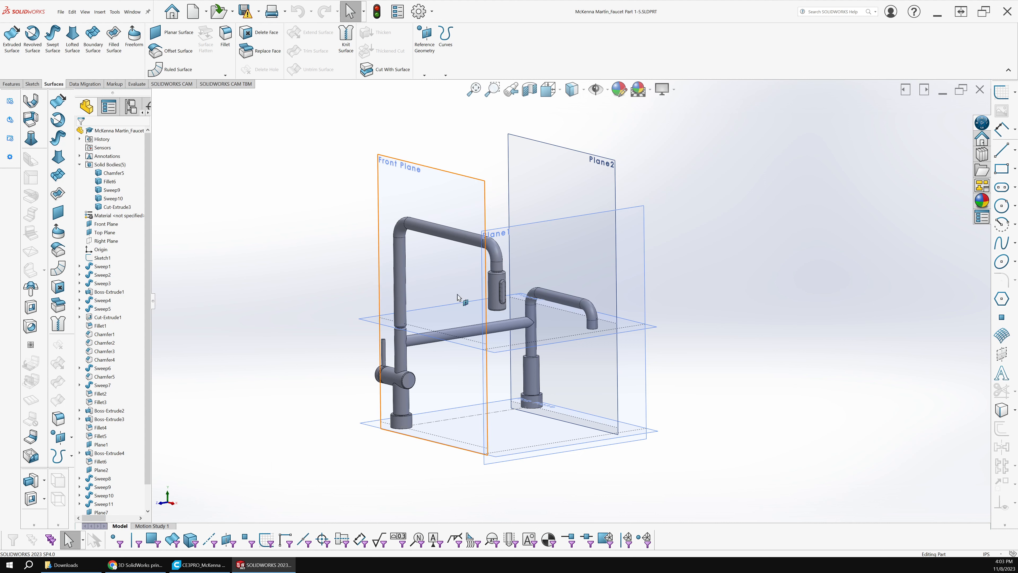
left_click(114, 173)
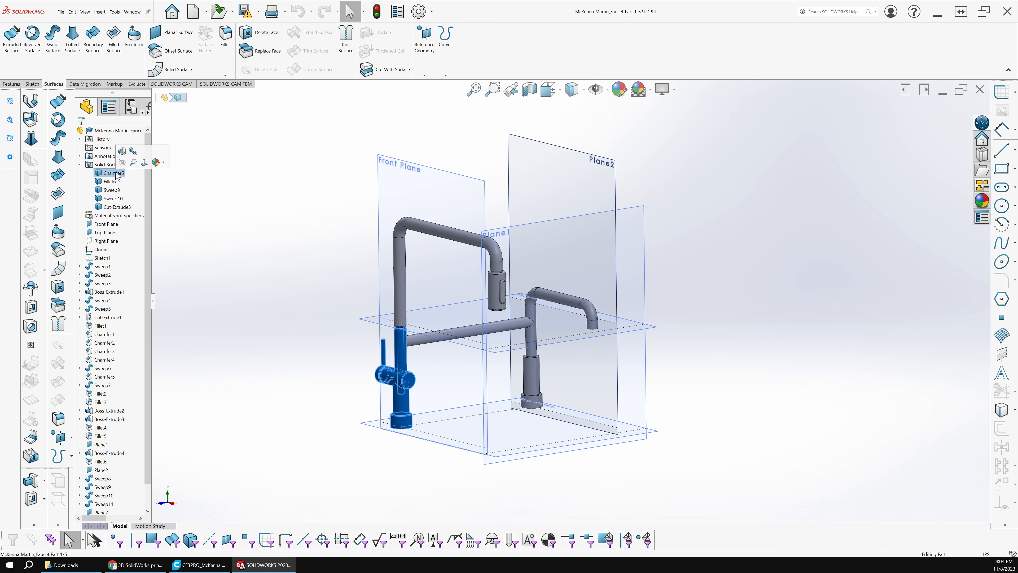
right_click(117, 175)
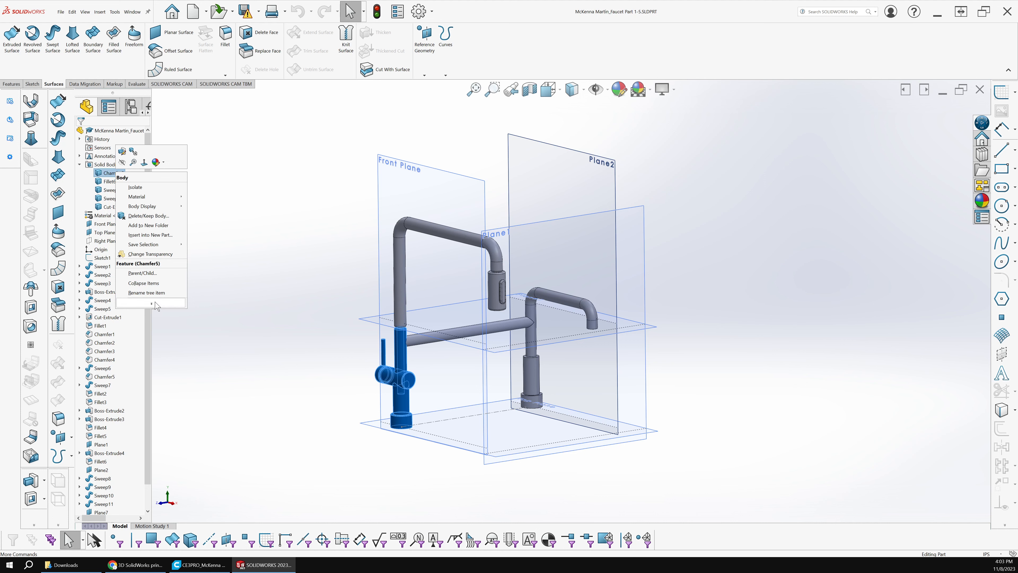
right_click(101, 177)
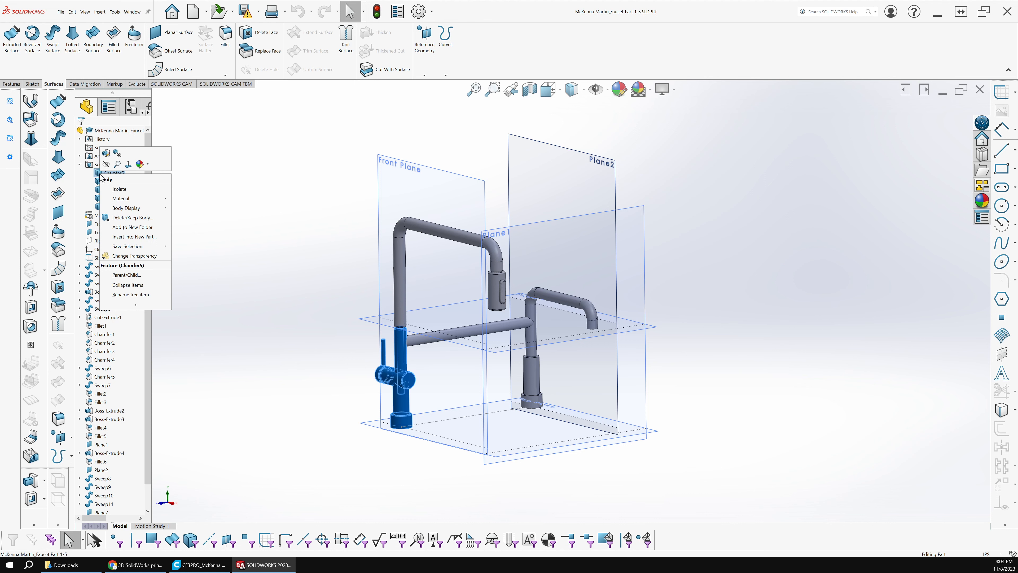
- Try to export the selected Chamfer5 body as an STL file named a in the Downloads folder
left_click(62, 12)
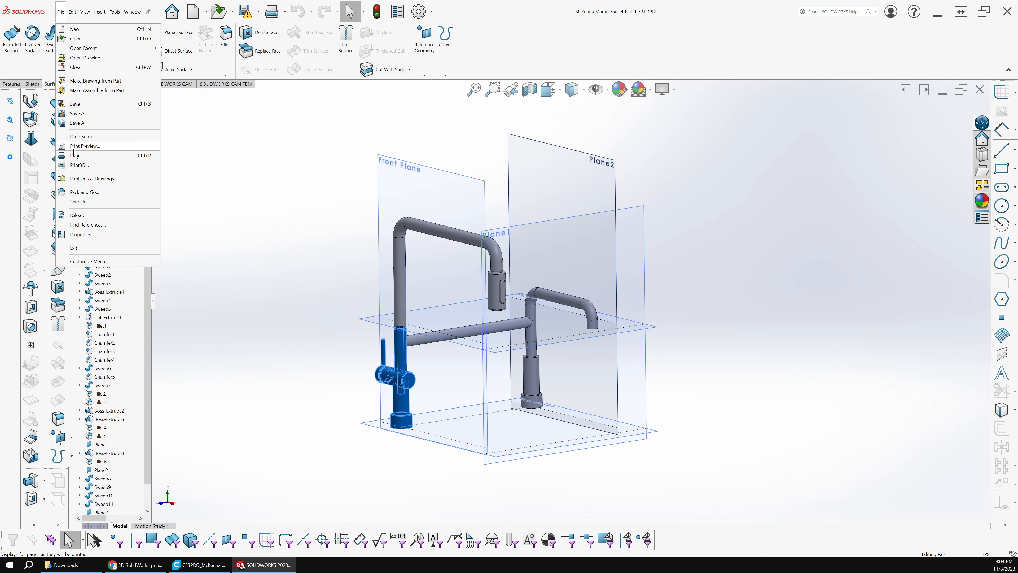
left_click(78, 113)
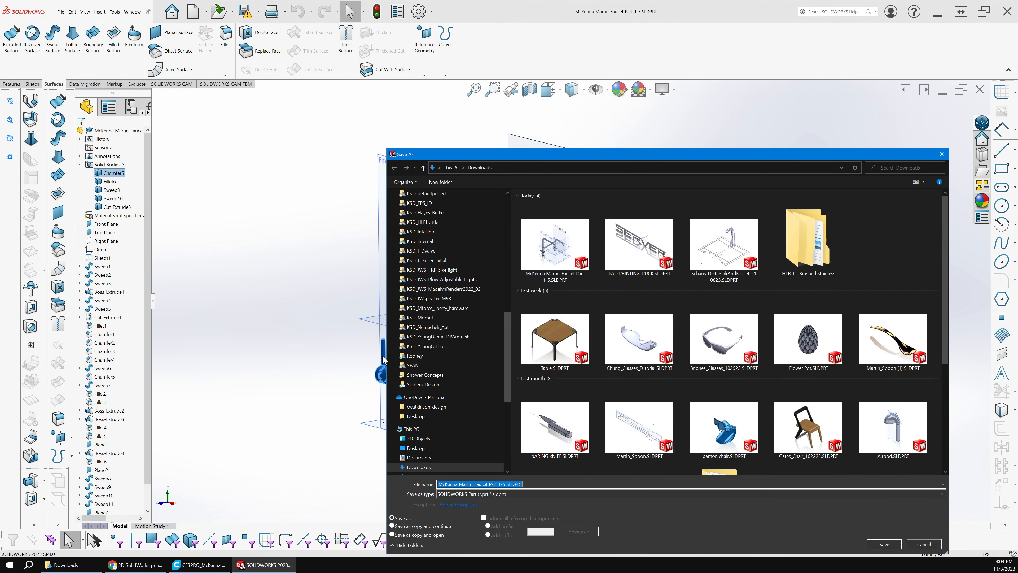
type("a")
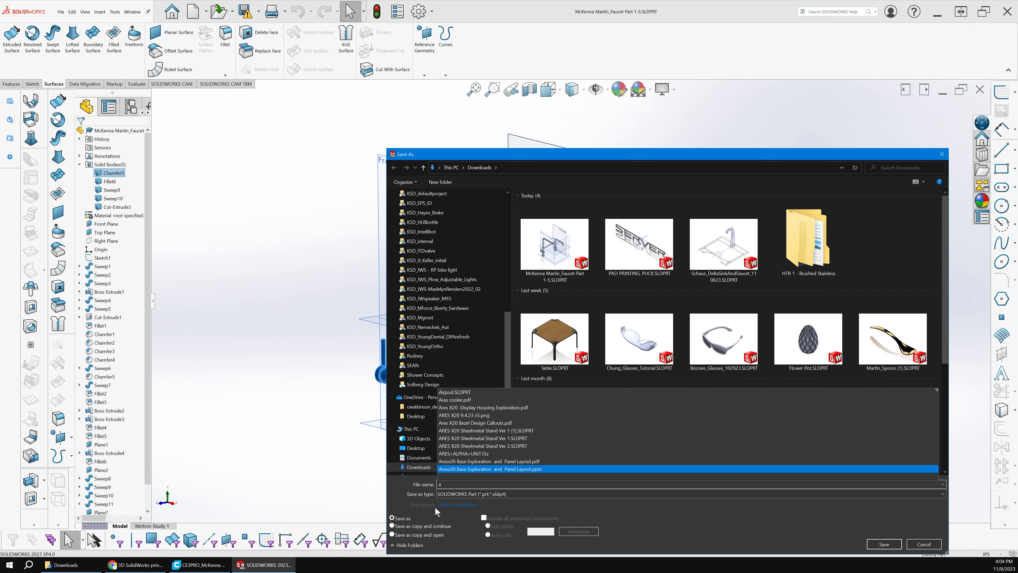
left_click_drag(608, 152, 609, 142)
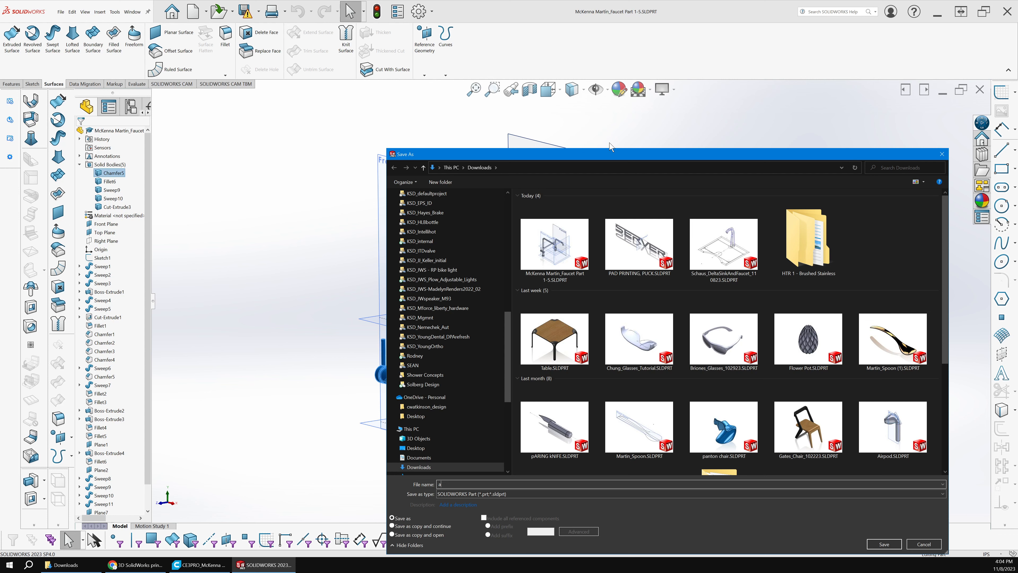
left_click_drag(609, 143, 422, 110)
left_click(266, 452)
left_click(261, 443)
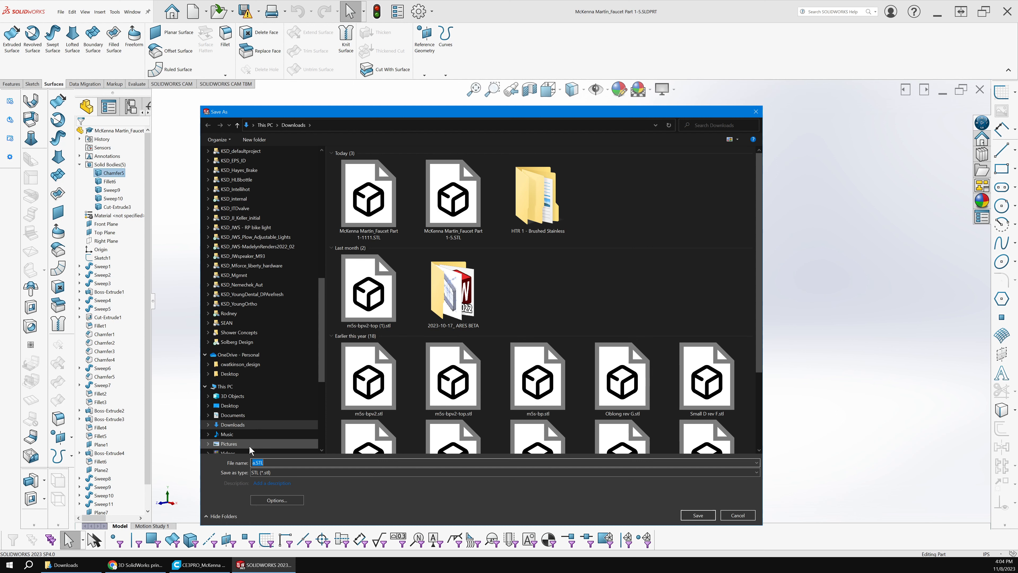
key("Return")
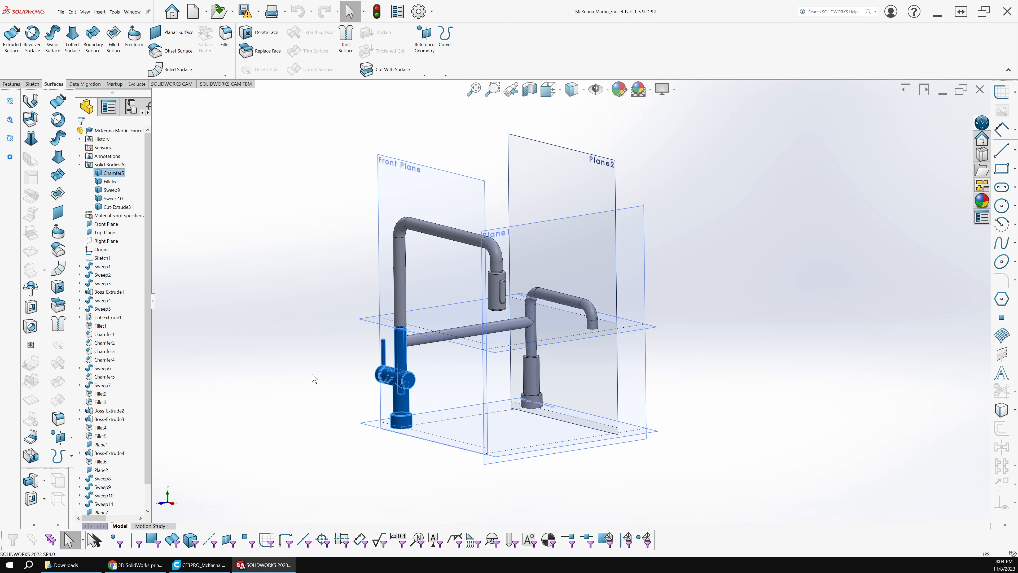
left_click(314, 378)
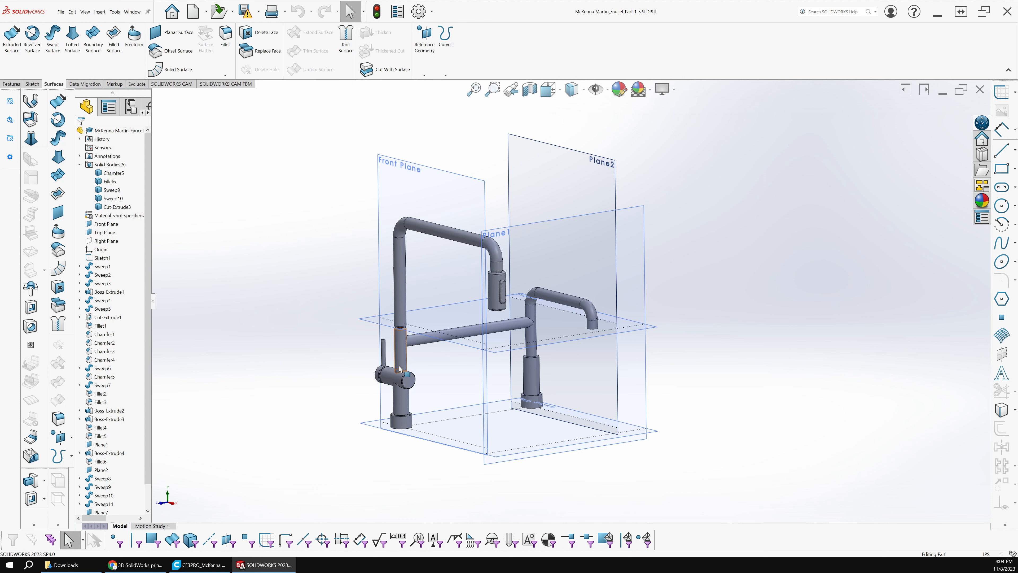
- Start saving the faucet part as STL and review the STL export options without changing them
left_click(120, 174)
right_click(121, 174)
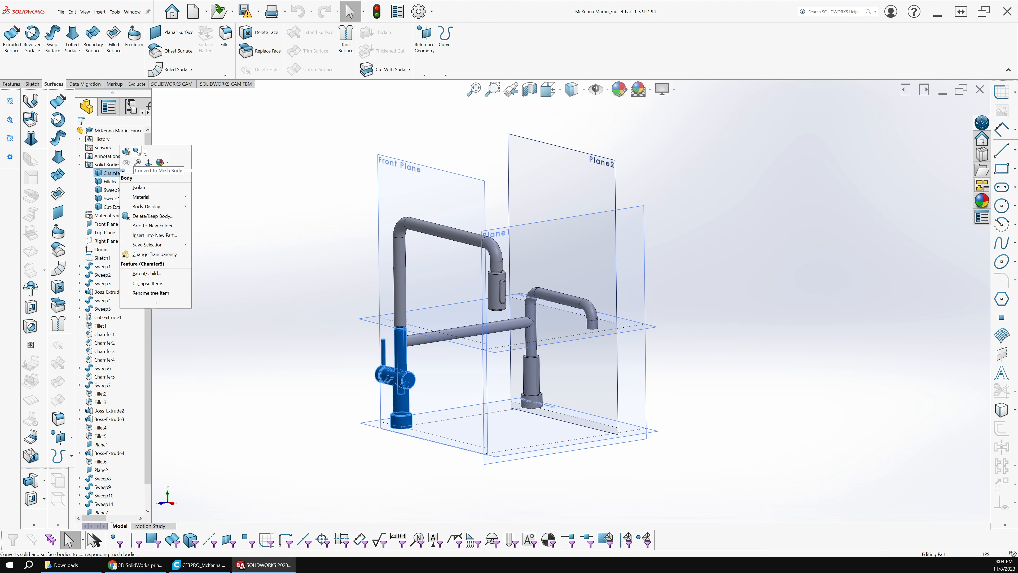
left_click(60, 12)
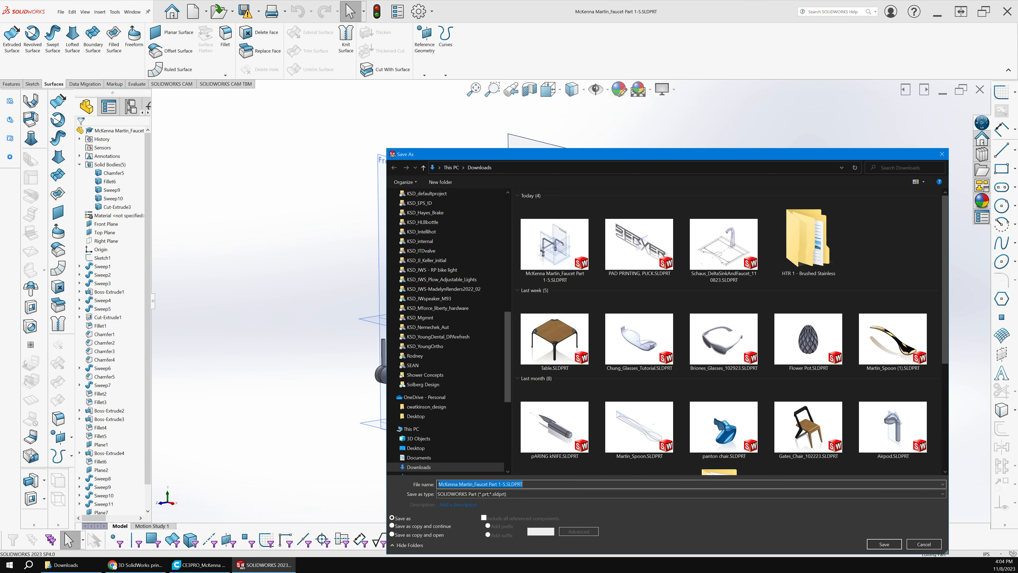
left_click(453, 494)
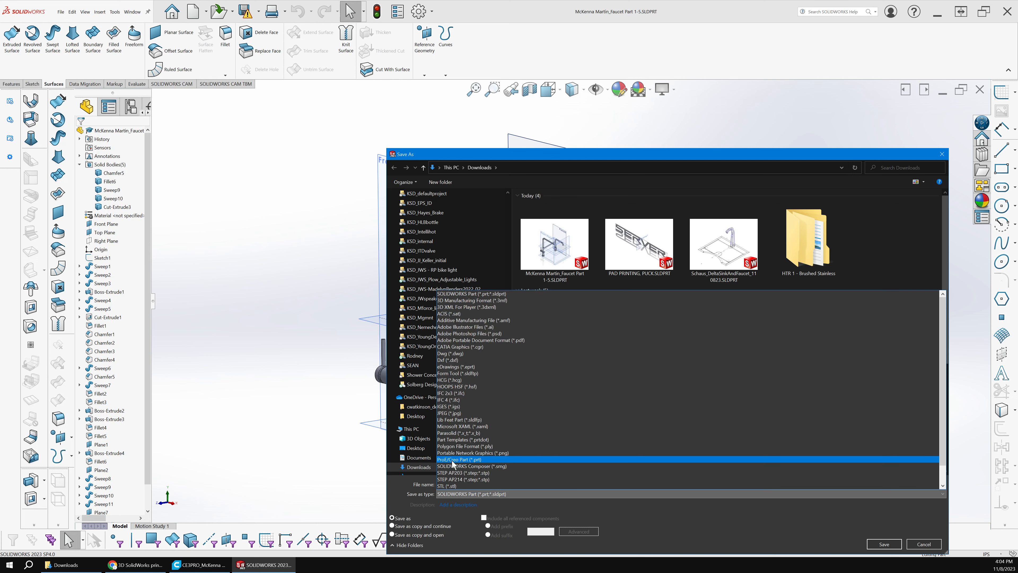
left_click(453, 486)
left_click(463, 528)
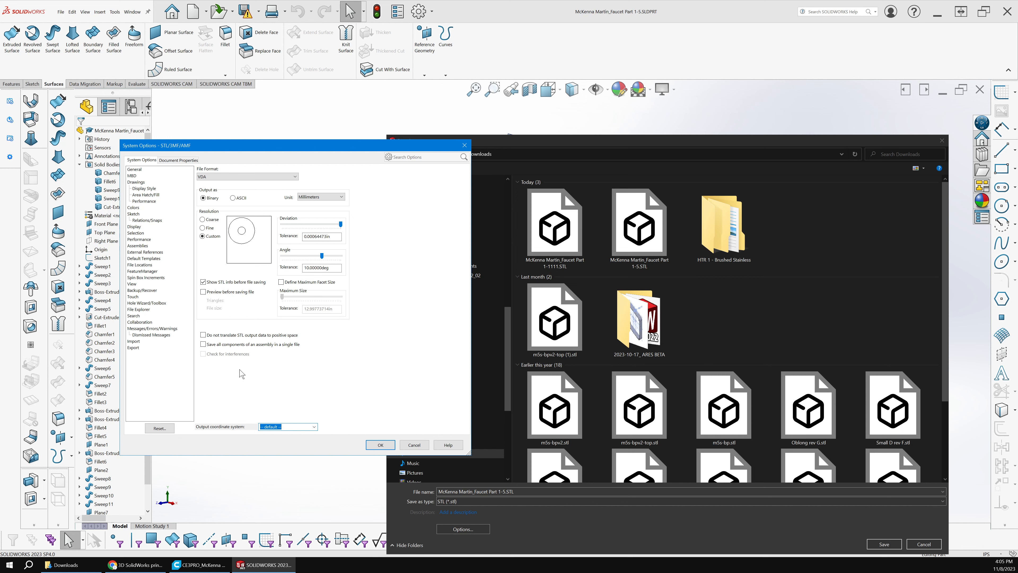
key("Escape")
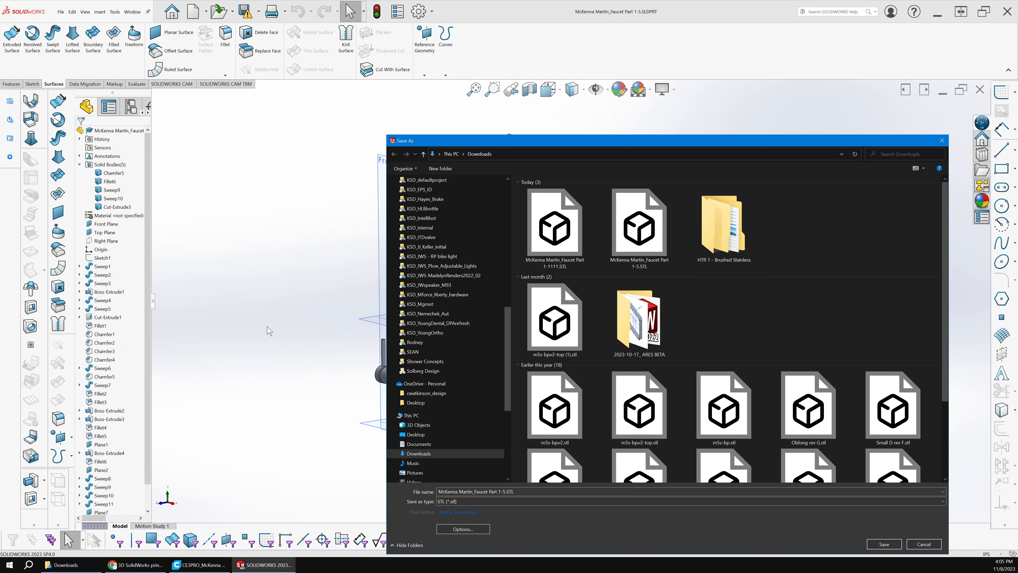
- Save the STL export as 1 and check the file in the Downloads folder against the earlier exports
left_click(513, 492)
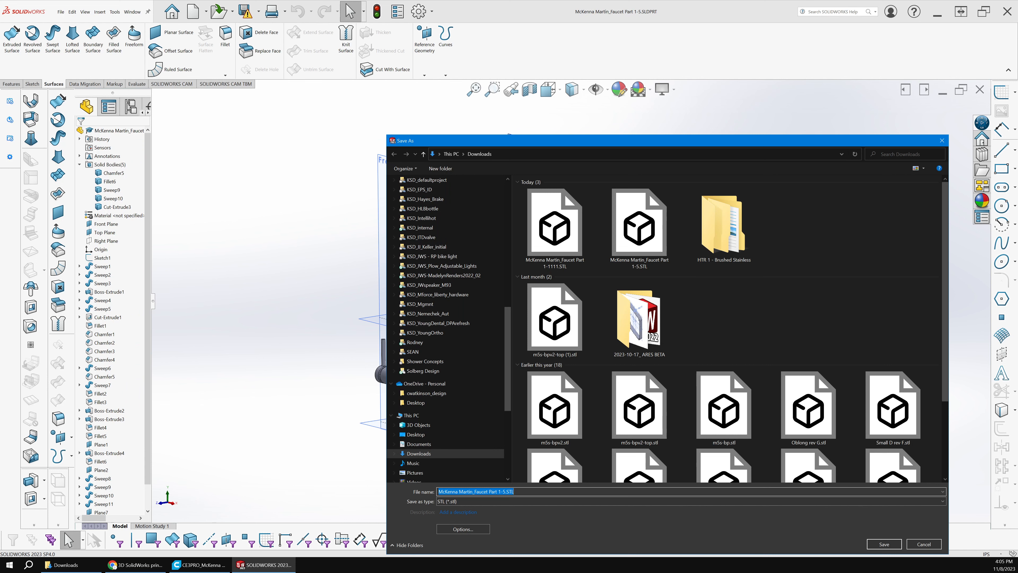
type("1")
key("Return")
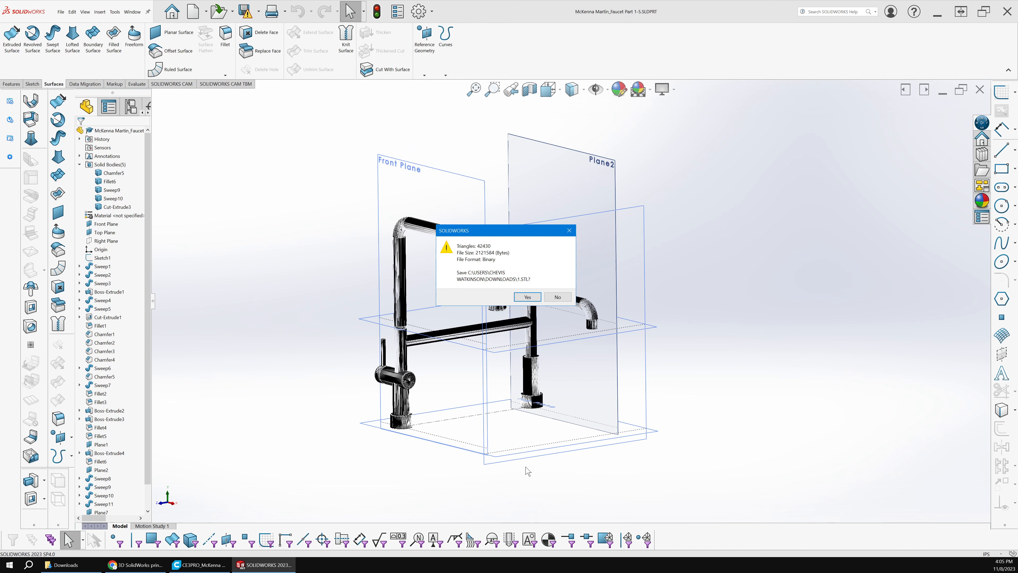
key("Return")
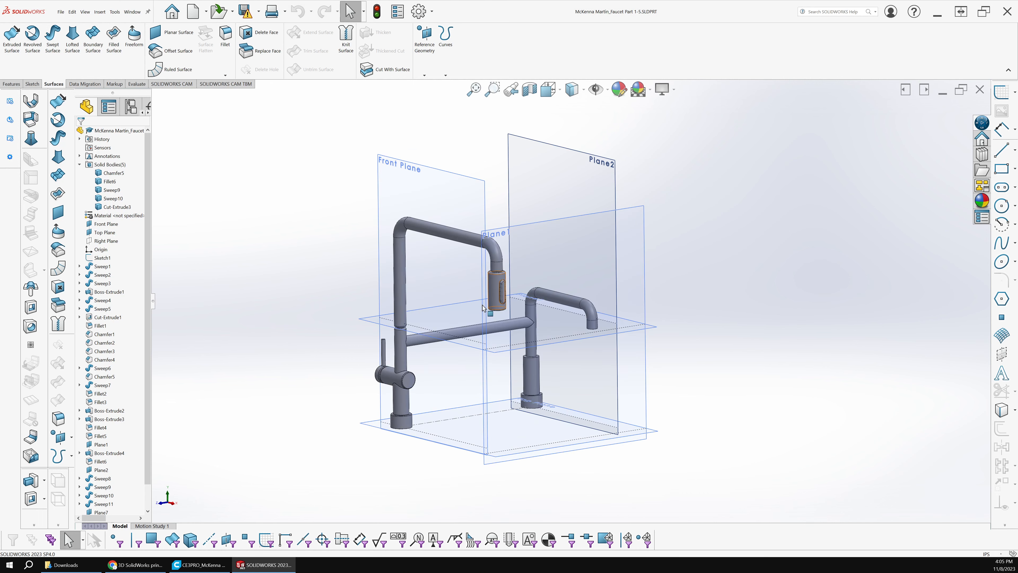
left_click(66, 565)
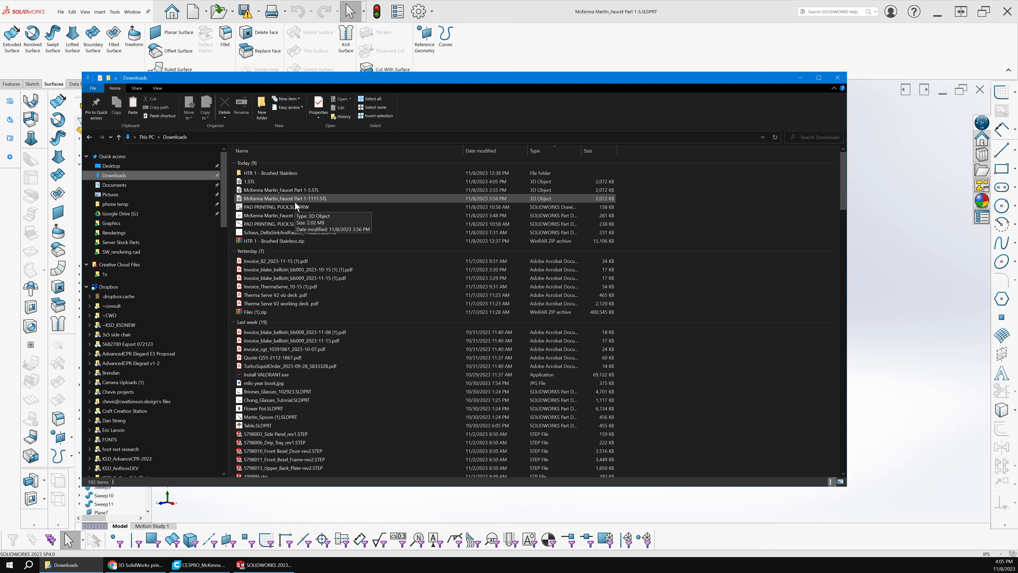
key("alt+Tab")
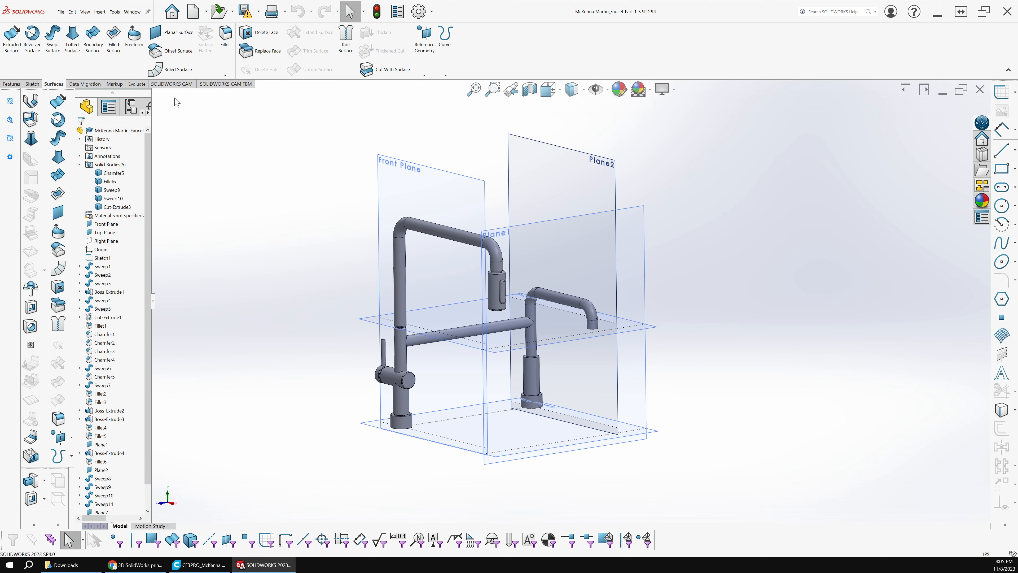
- Insert the Chamfer5 solid body into a new part with the default template settings
right_click(114, 173)
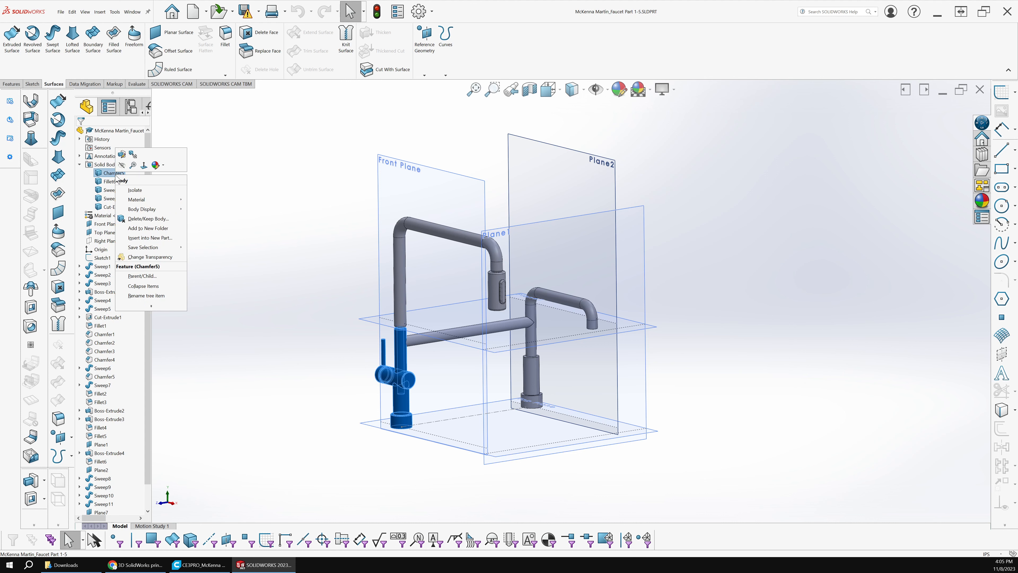
left_click(113, 172)
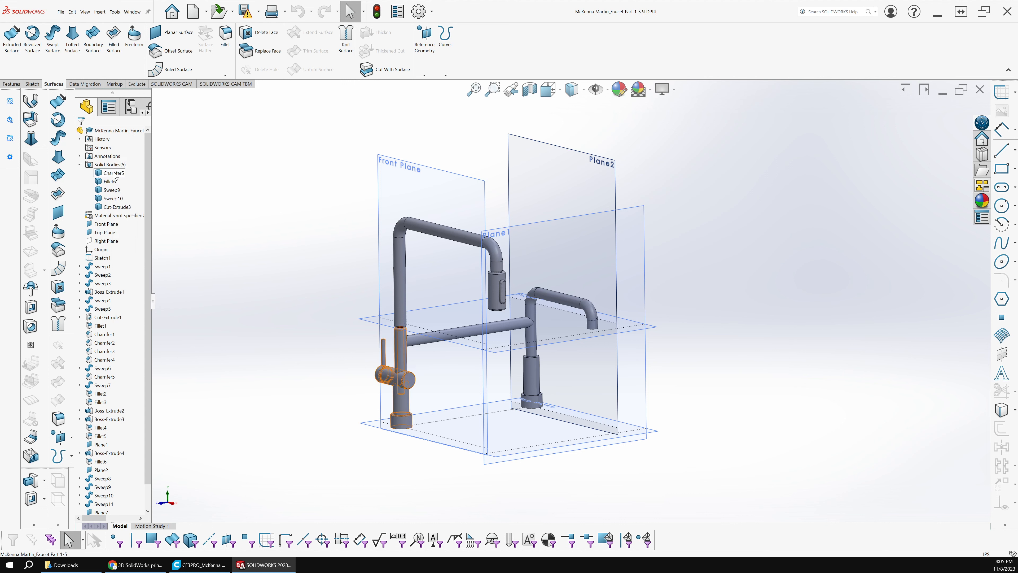
left_click(114, 173)
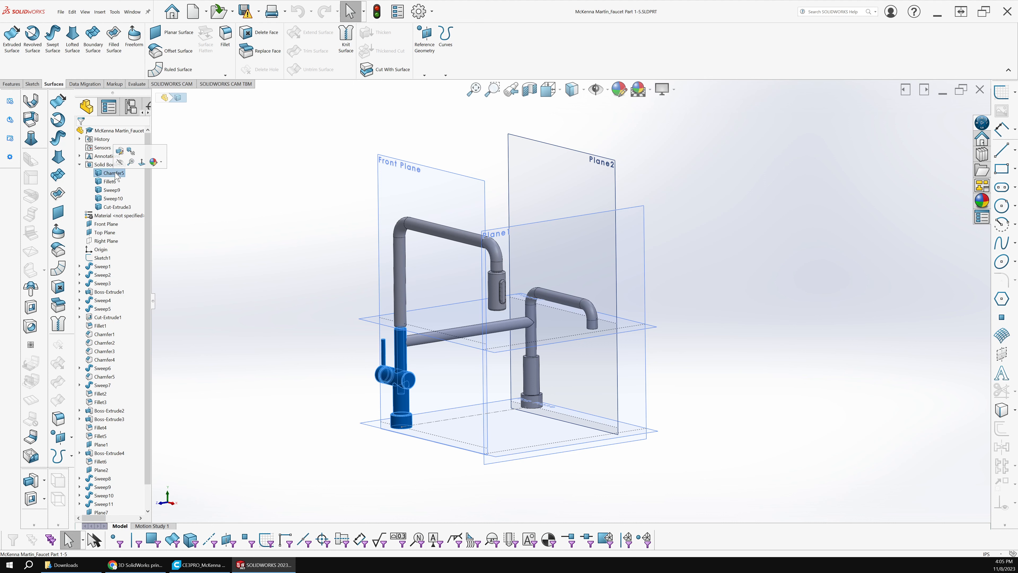
right_click(116, 174)
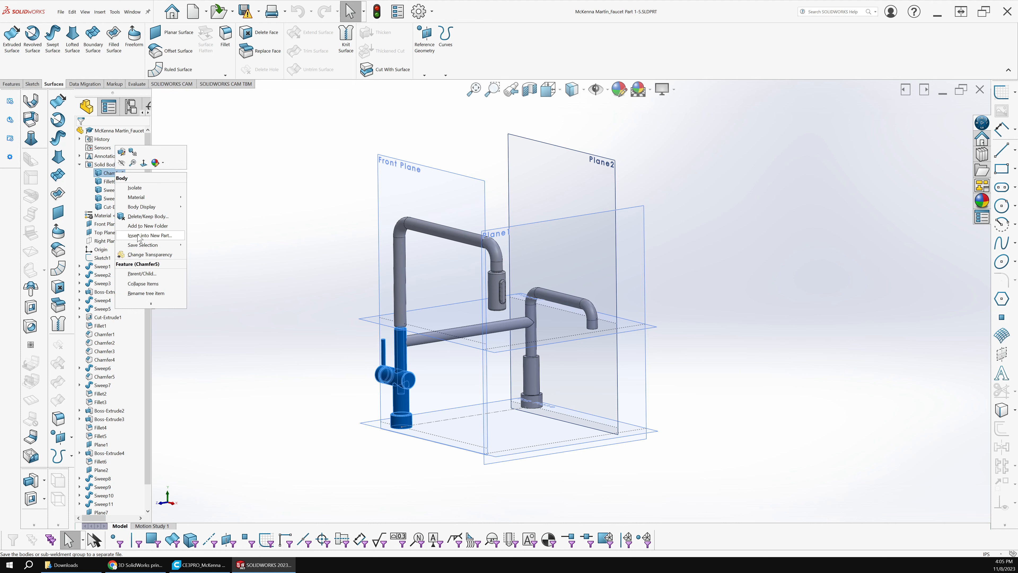
left_click(138, 235)
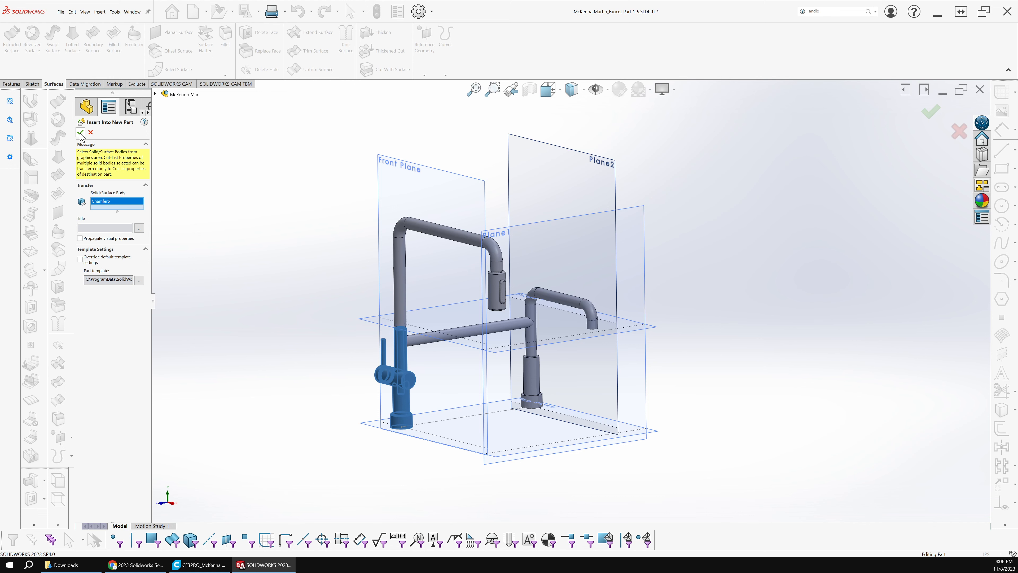
left_click(80, 132)
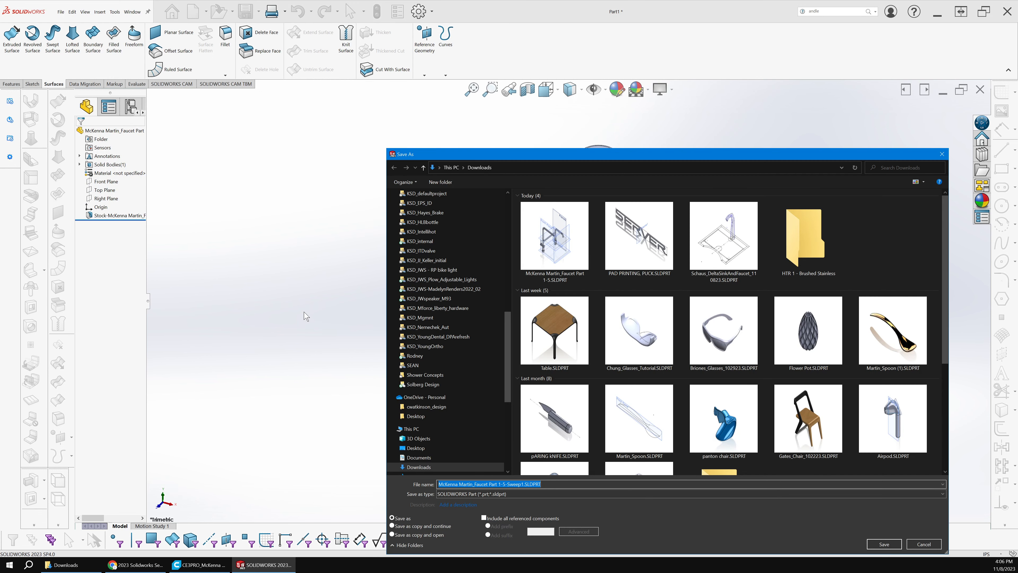
- Save the Chamfer5 part under its proposed name and insert the Fillet6 body into a new part using the base part's units
key("Return")
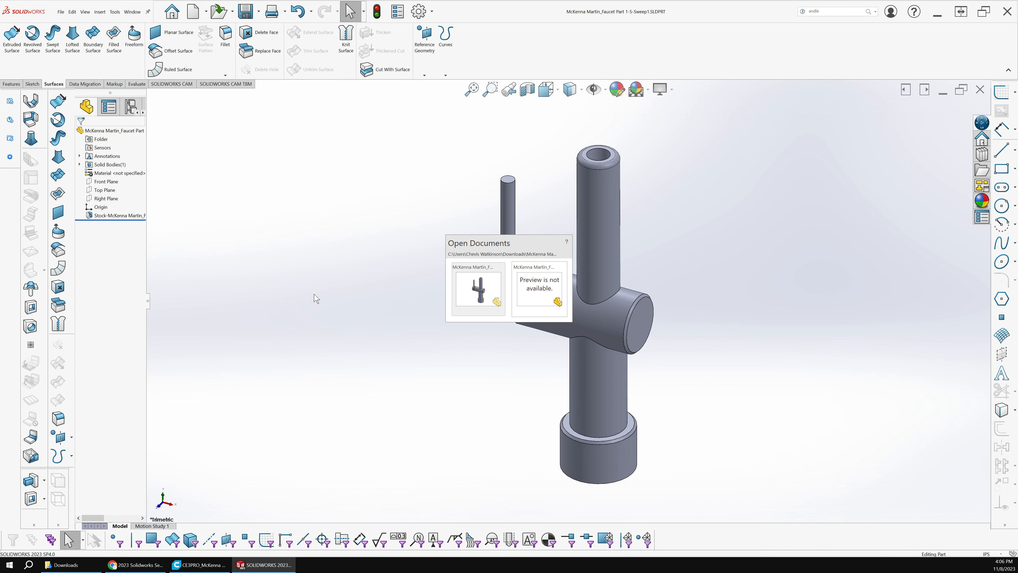
key("ctrl+Tab")
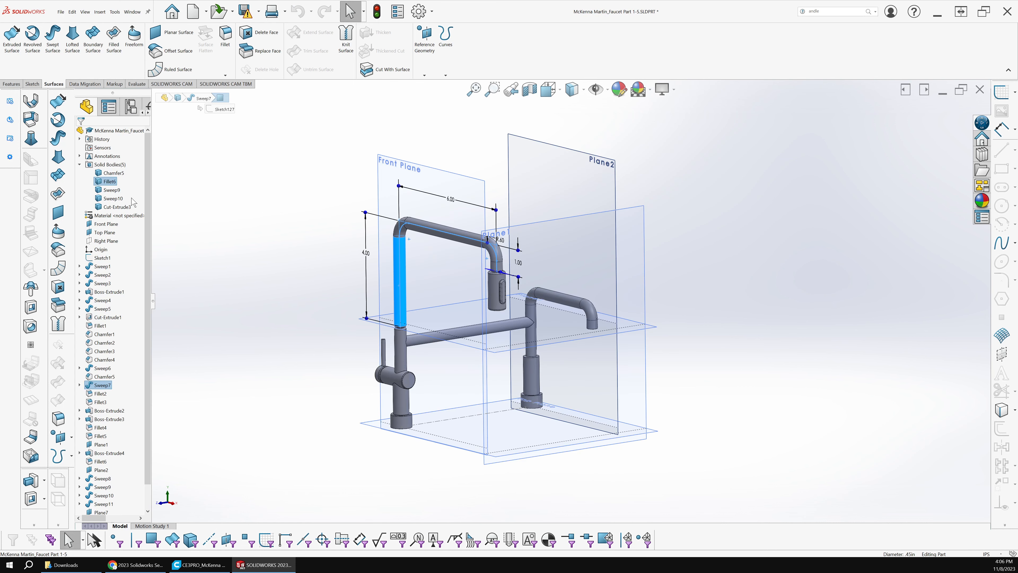
right_click(114, 181)
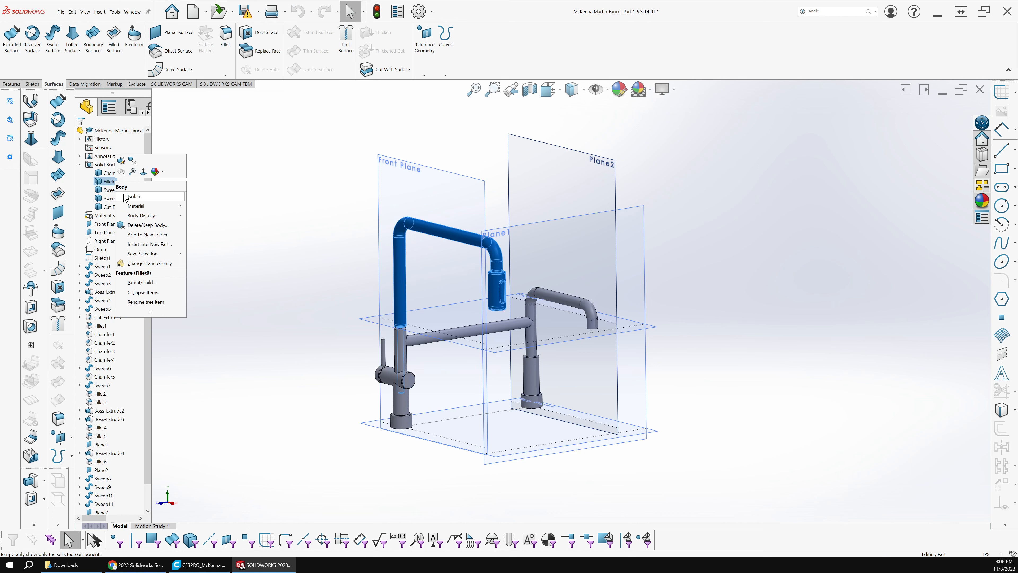
mouse_move(144, 255)
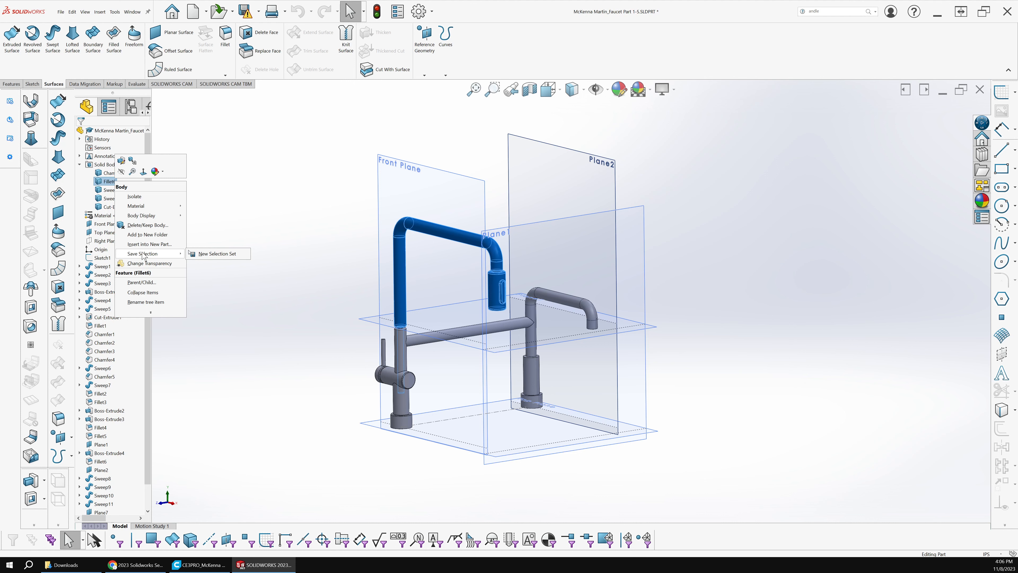
left_click(149, 244)
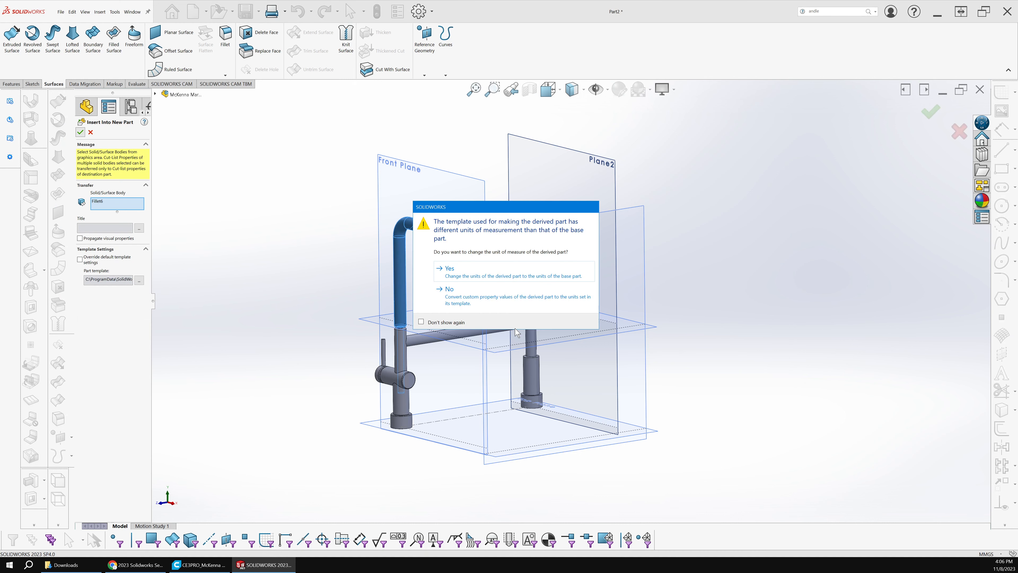
left_click(486, 266)
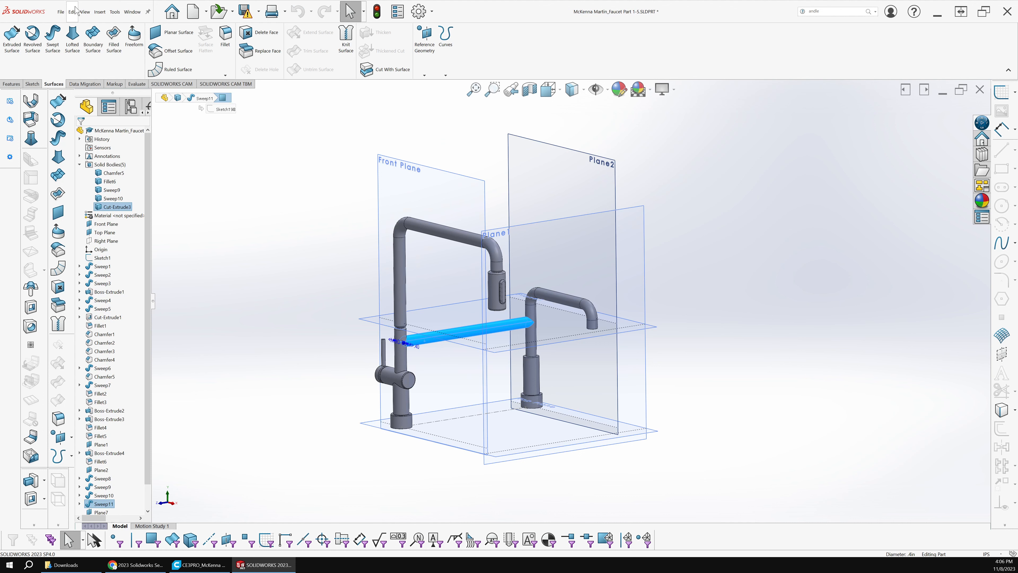
- Insert the Cut-Extrude3 body into a new part with the base part's units and switch documents
right_click(113, 207)
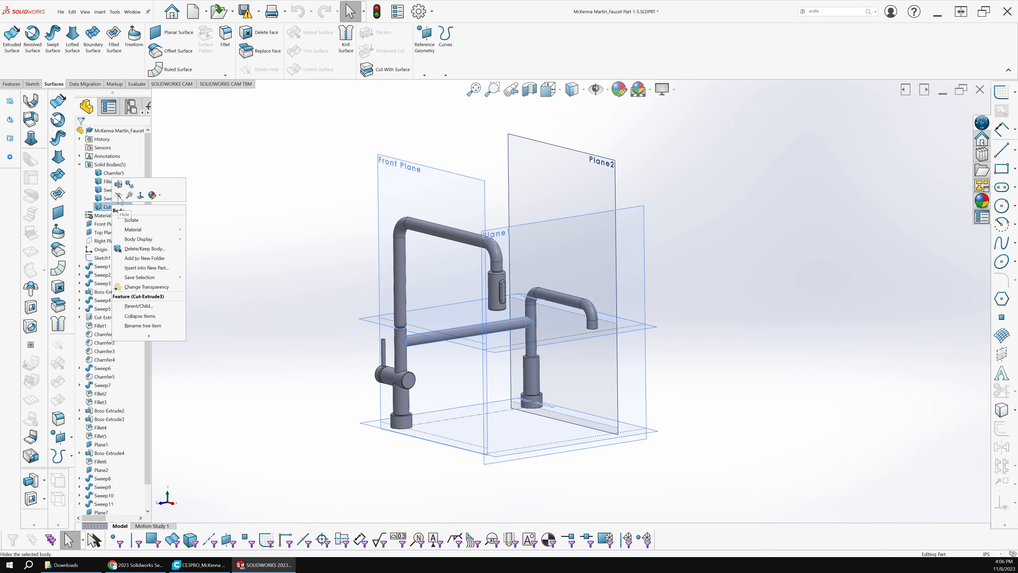
left_click(146, 267)
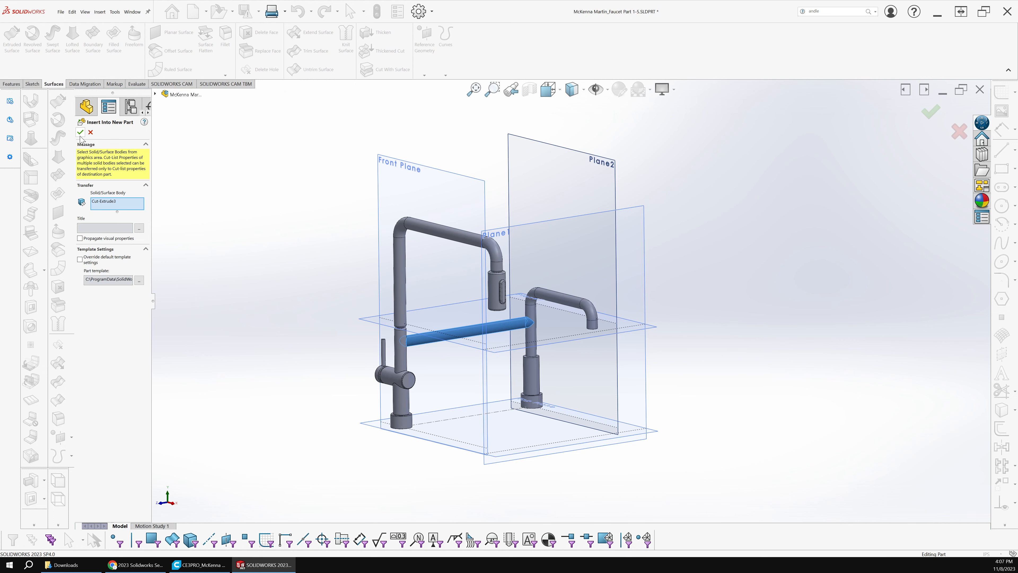
left_click(80, 133)
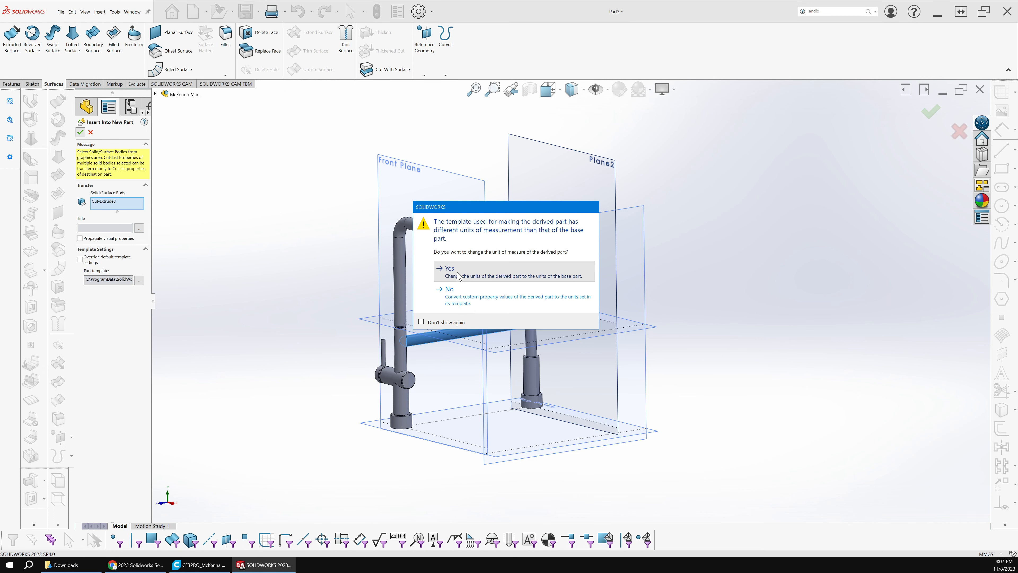
left_click(459, 276)
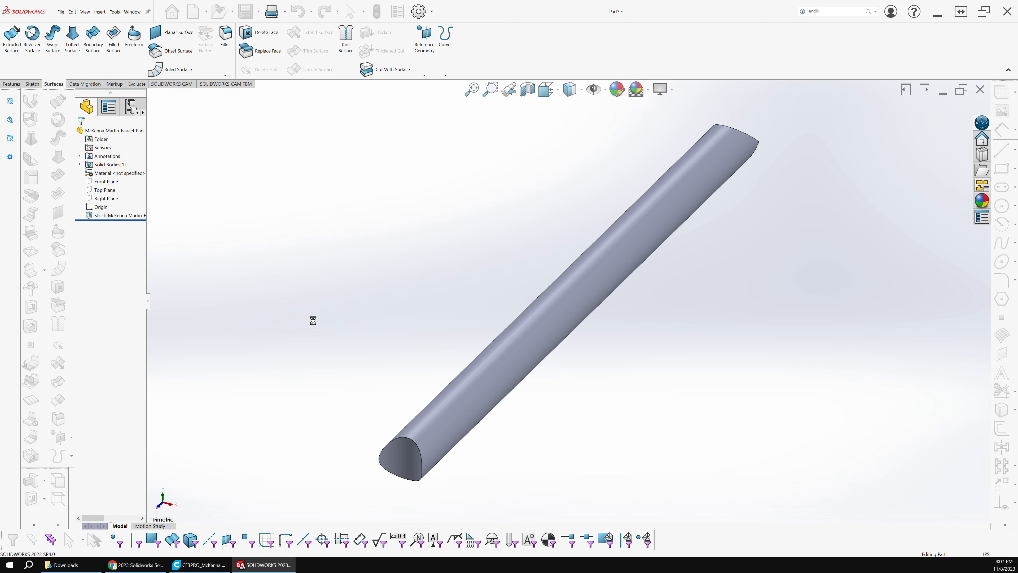
key("ctrl+Tab")
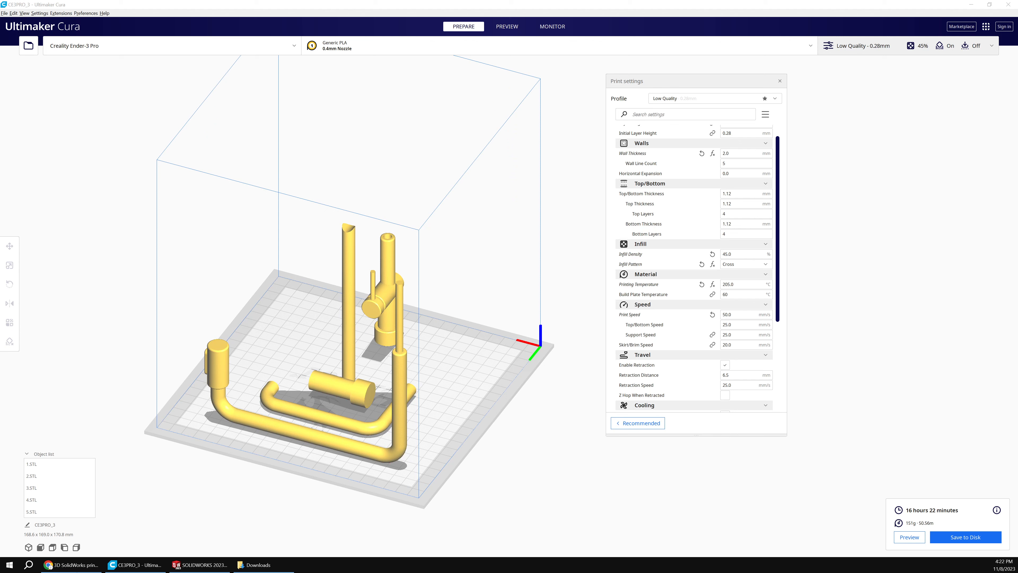
- Switch to SOLIDWORKS, minimize the turtle part and bring up the multi-body faucet part
left_click(182, 567)
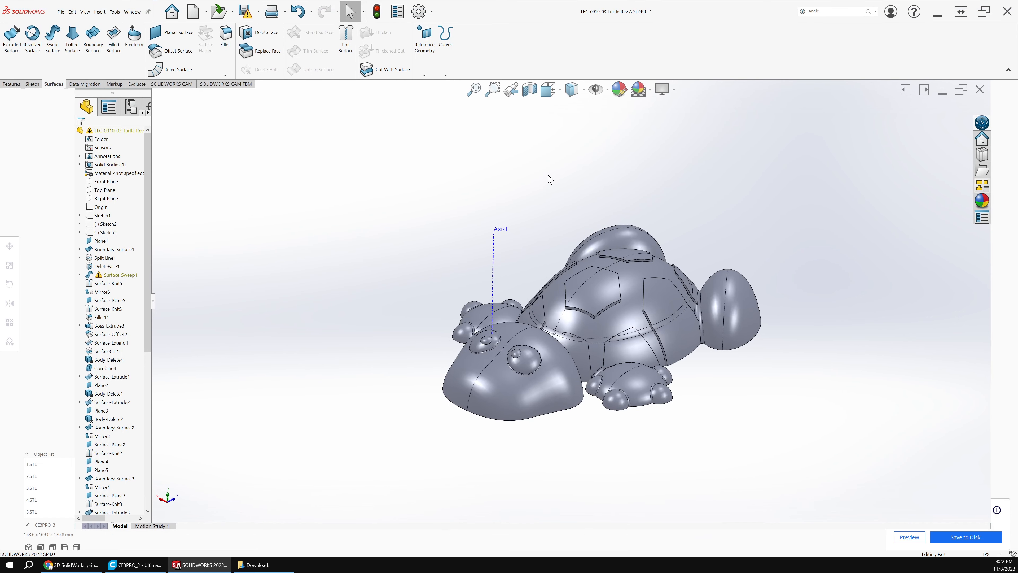
left_click(942, 94)
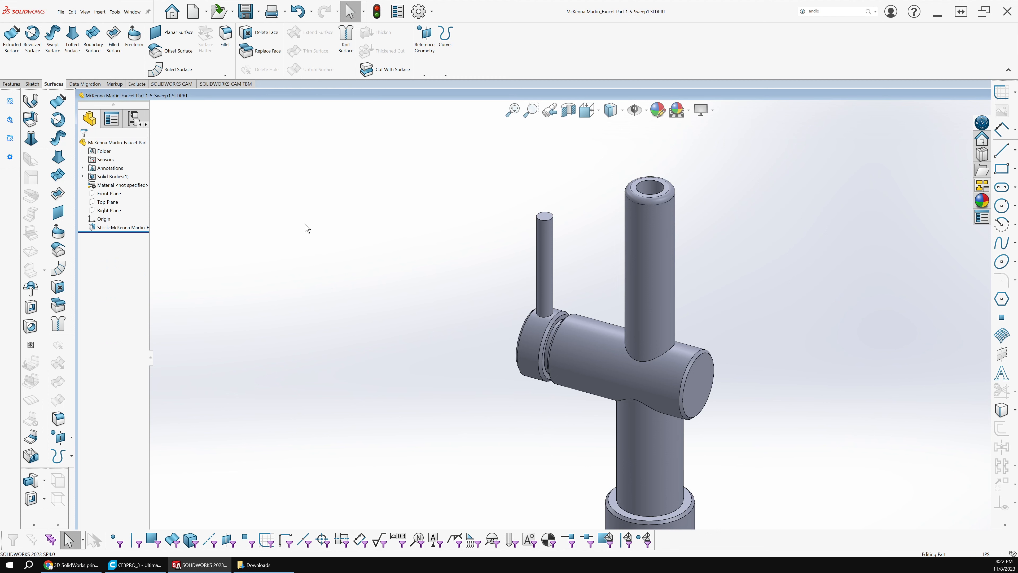
scroll(428, 281, "up", 3)
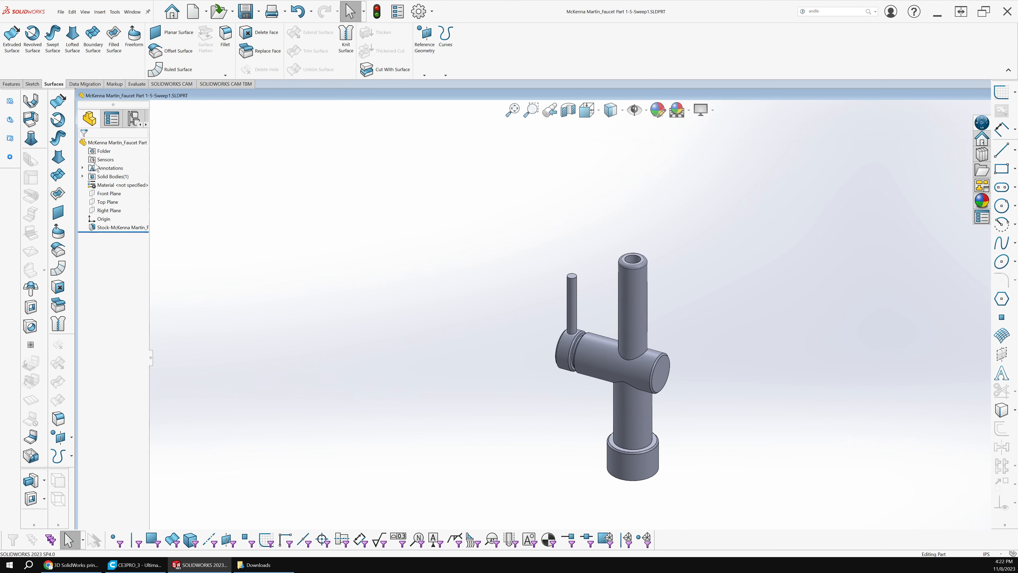
key("ctrl+Tab")
key("ctrl+Tab")
key("ctrl+Tab")
key("ctrl+Tab")
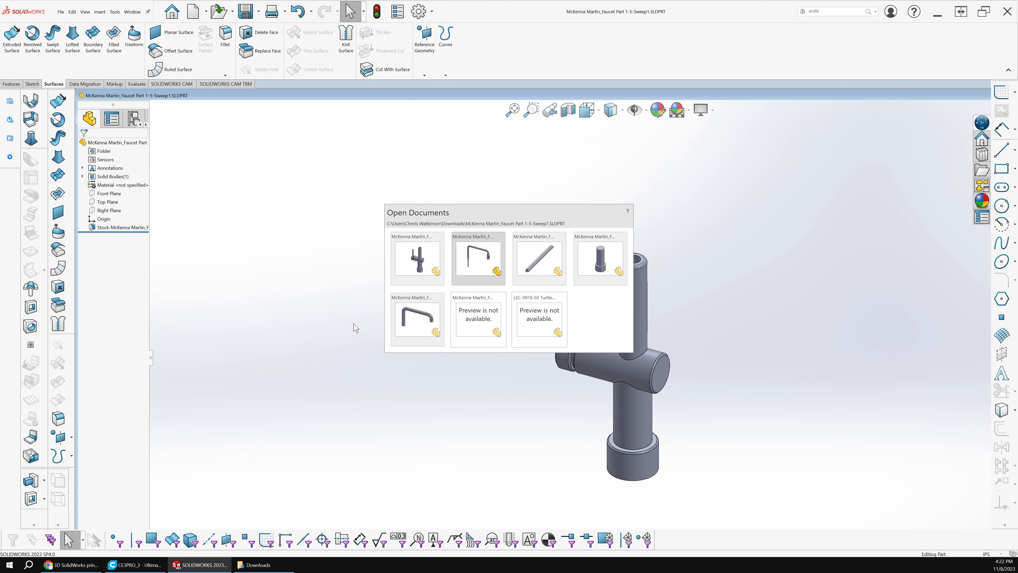
key("ctrl+Tab")
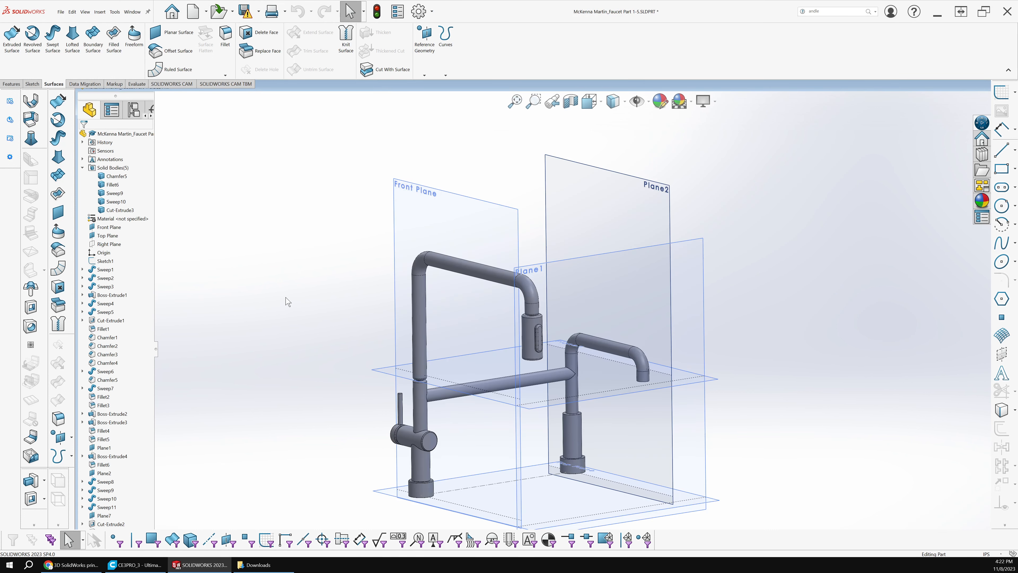
- Highlight the Chamfer5 body in the faucet part and review its body commands, including Insert into New Part
left_click(114, 176)
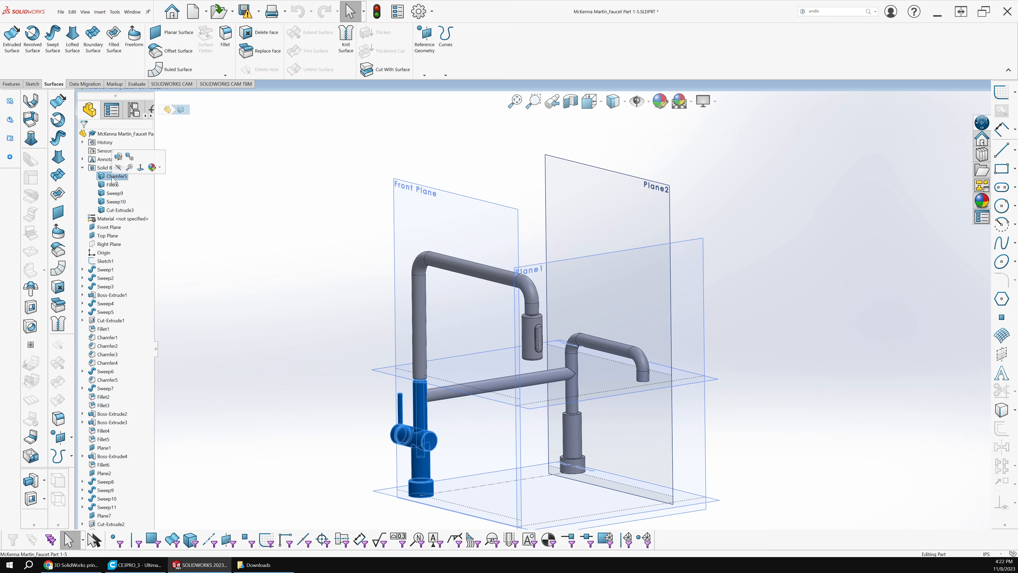
right_click(114, 179)
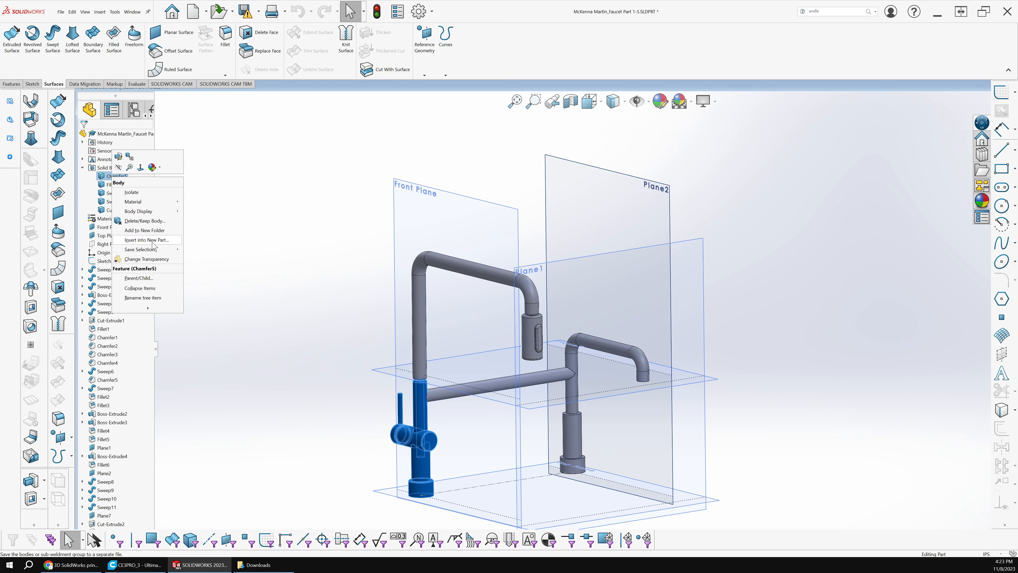
left_click(261, 149)
- Look through the open documents for the separated faucet parts and bring up the Sweep10 part
key("ctrl+Tab")
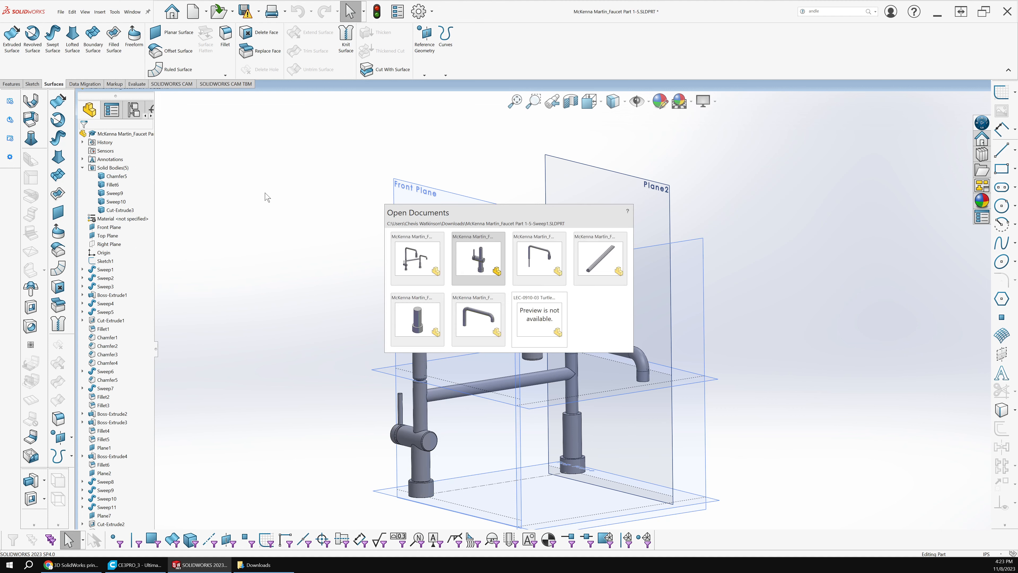
key("ctrl+Tab")
key("ctrl+Tab")
key("ctrl+Tab")
key("ctrl+Tab")
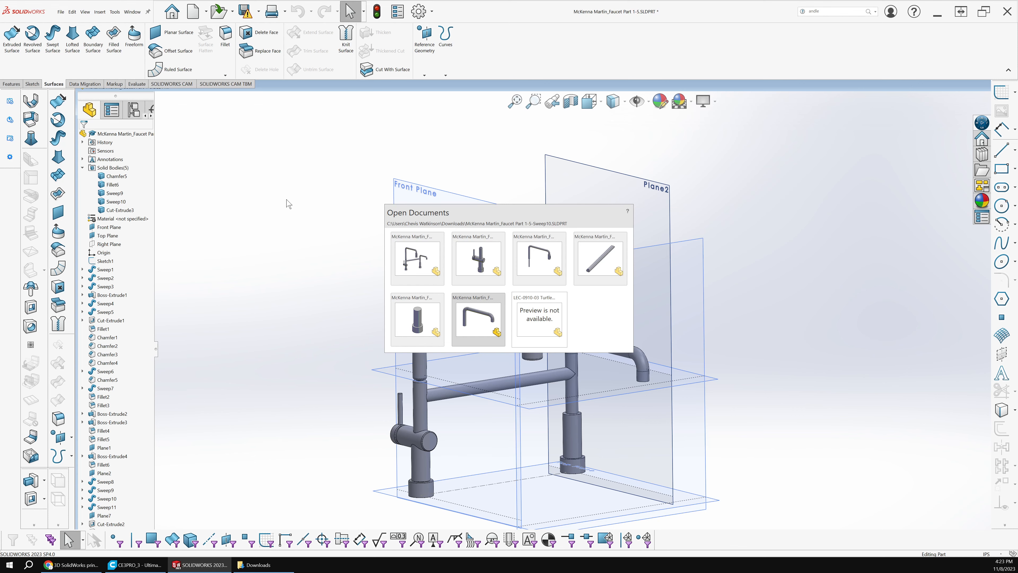
key("ctrl+Tab")
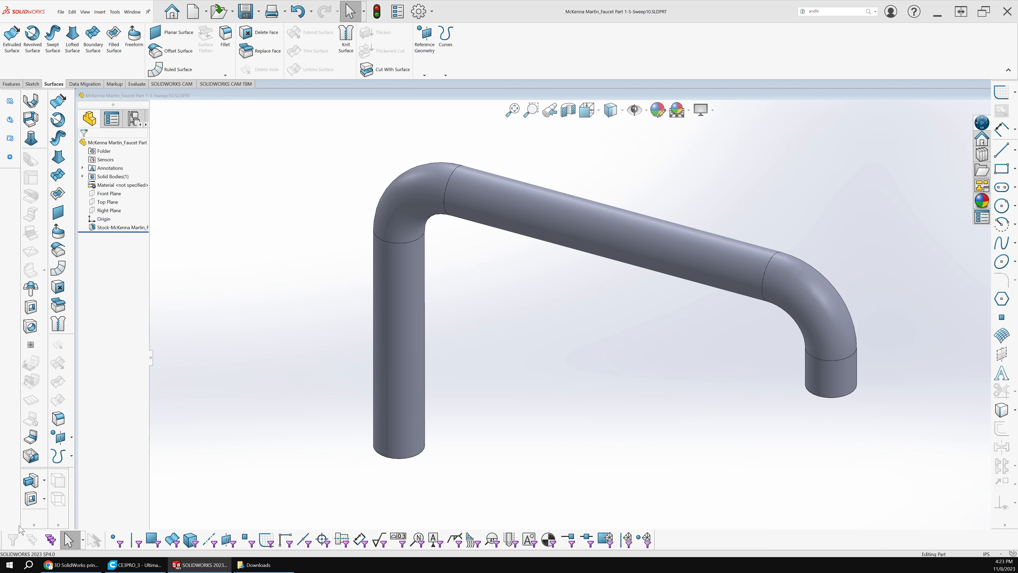
- Return to the multi-body faucet part, highlight the Cut-Extrude3 and Sweep10 bodies and review the Insert into New Part option for Sweep10
left_click(219, 381)
key("ctrl+Tab")
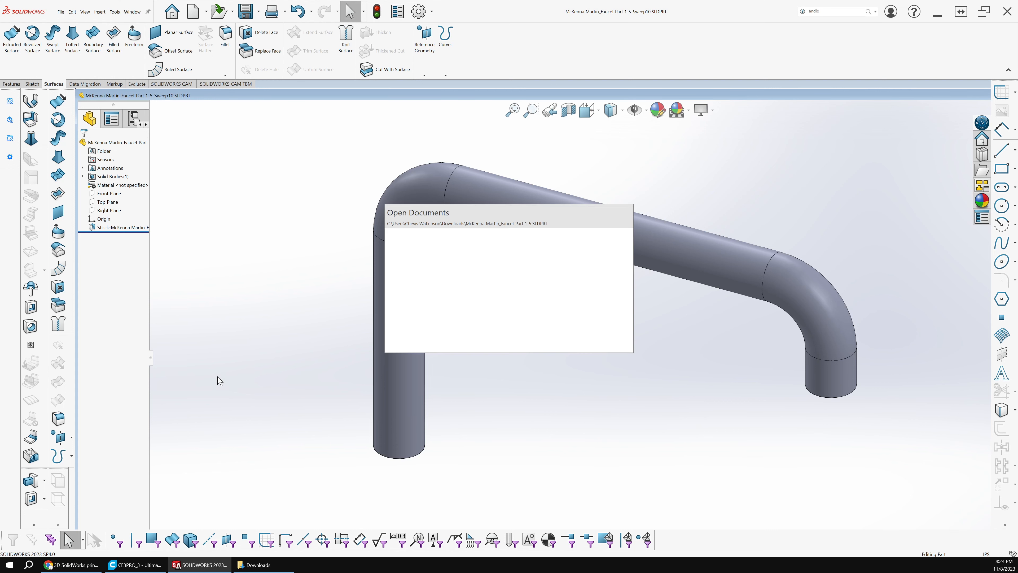
key("ctrl+Tab")
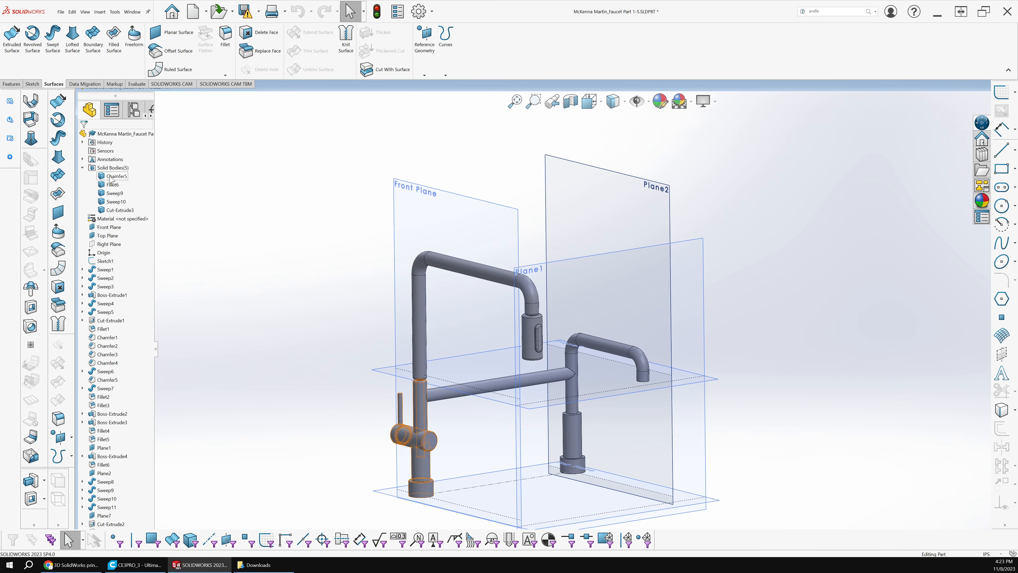
left_click(116, 210)
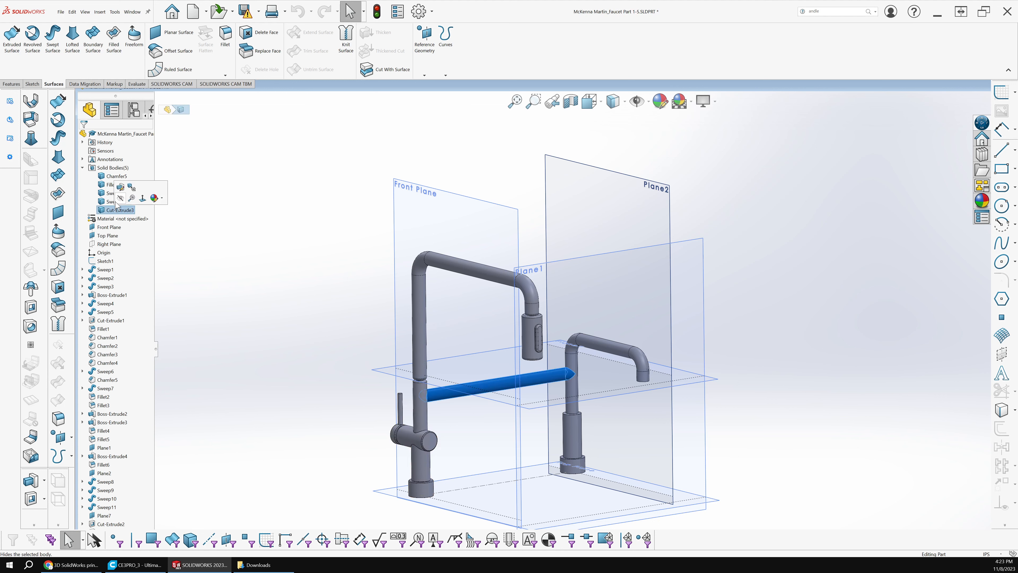
left_click(108, 203)
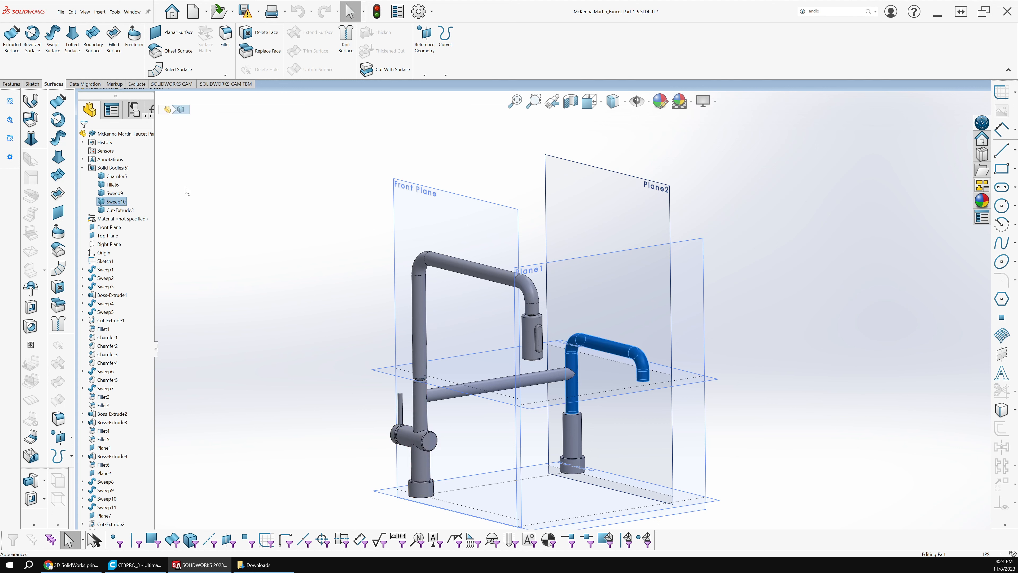
right_click(108, 204)
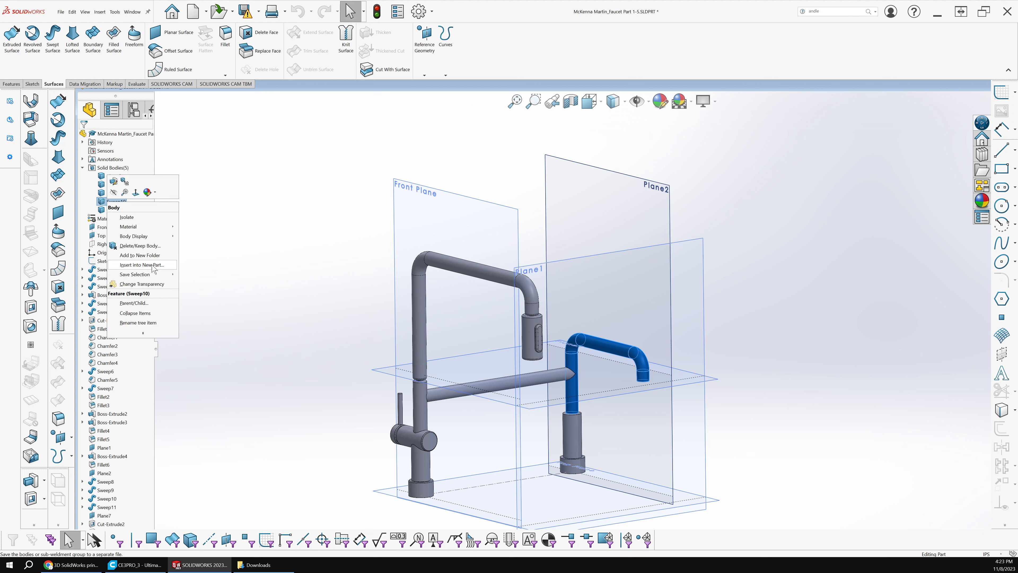
left_click(268, 269)
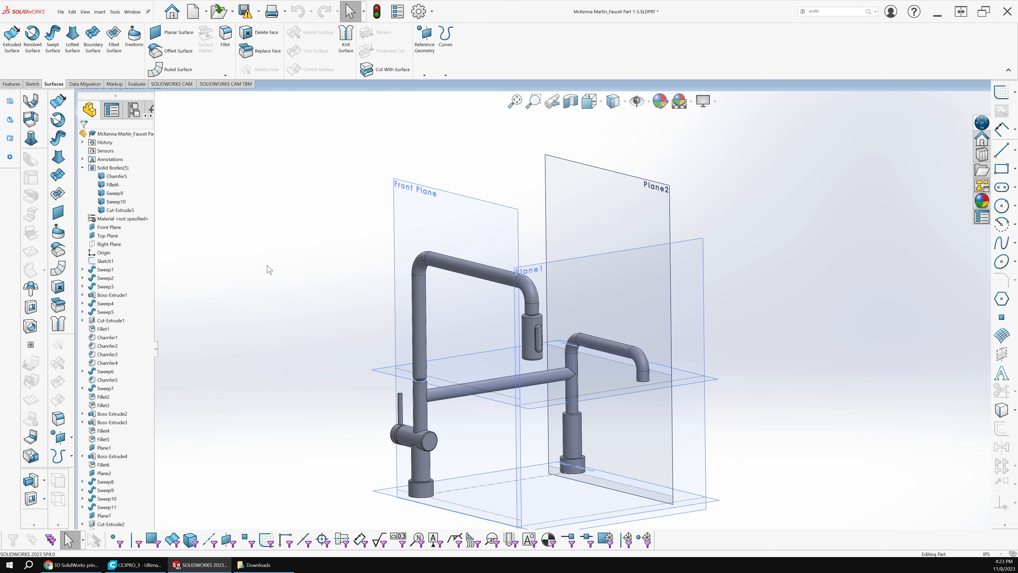
- Bring up the separate Sweep10 part and examine its externally referenced stock feature with the feature tree widened to show full names
key("ctrl+Tab")
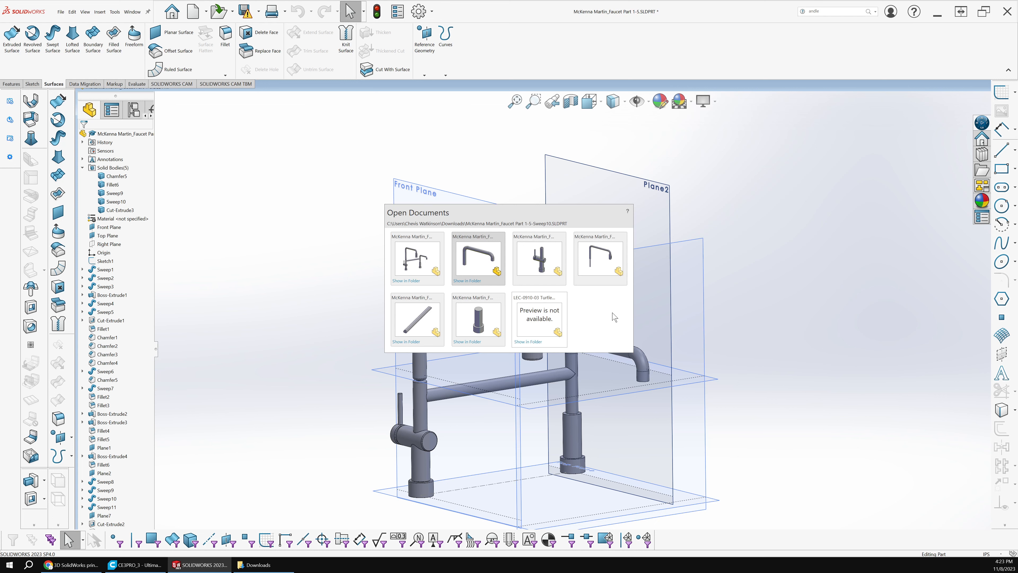
left_click(480, 270)
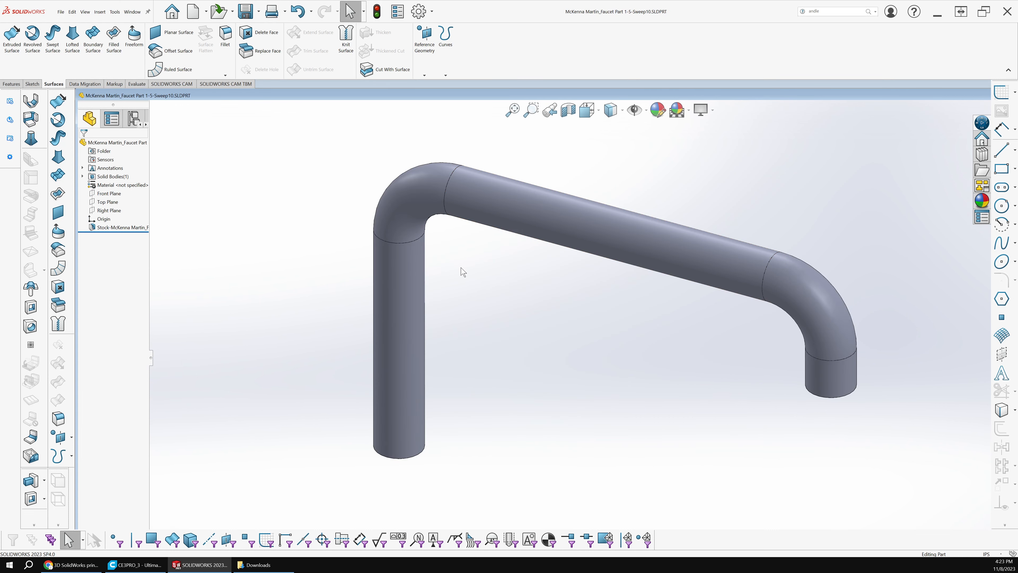
left_click(118, 227)
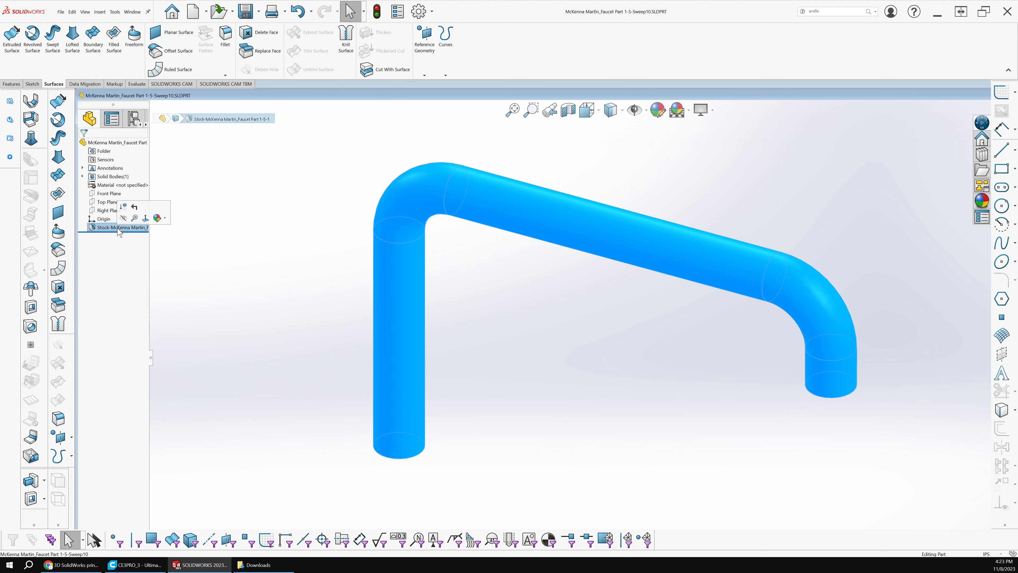
double_click(155, 358)
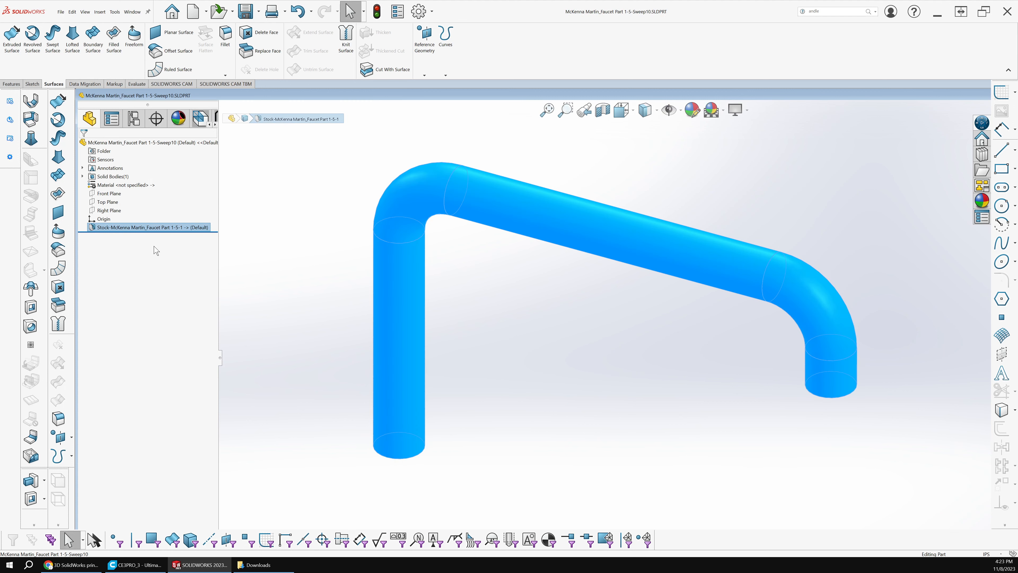
left_click(268, 223)
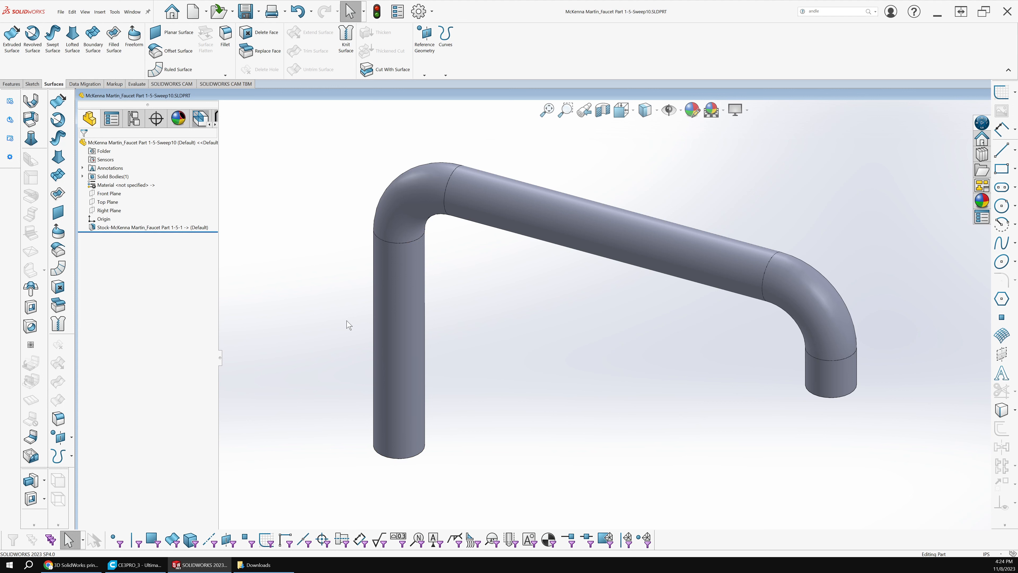
- Return to the multi-body faucet part and view the complete model from a slightly lower angle
key("ctrl+Tab")
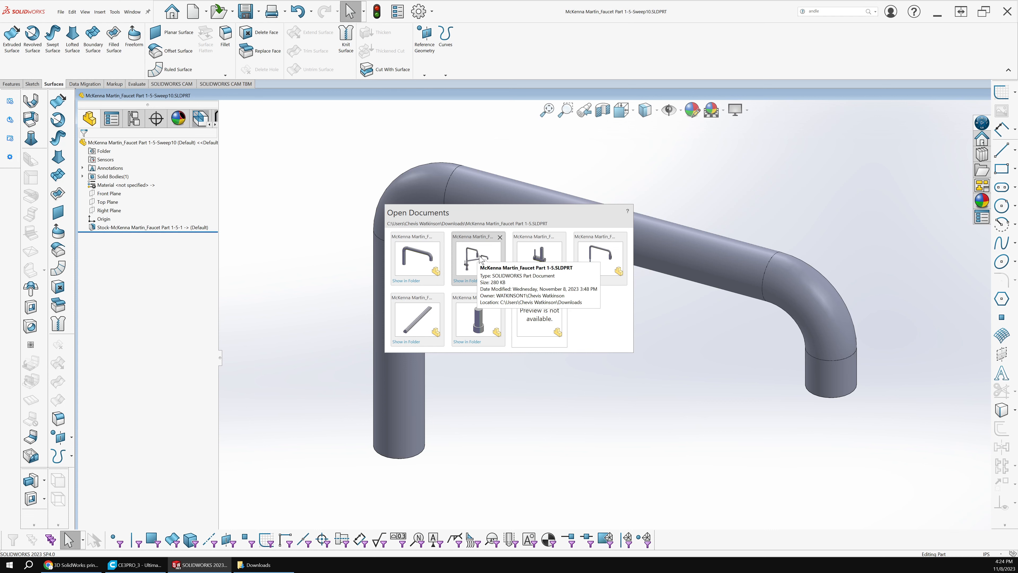
left_click(480, 255)
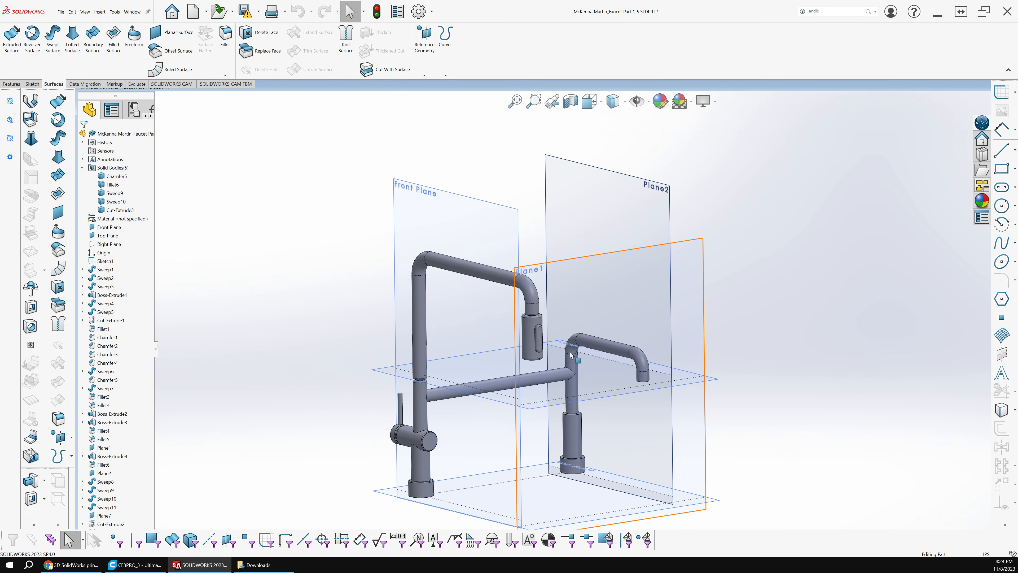
mouse_move(643, 355)
middle_mouse_down()
mouse_move(636, 328)
mouse_move(644, 341)
middle_mouse_up()
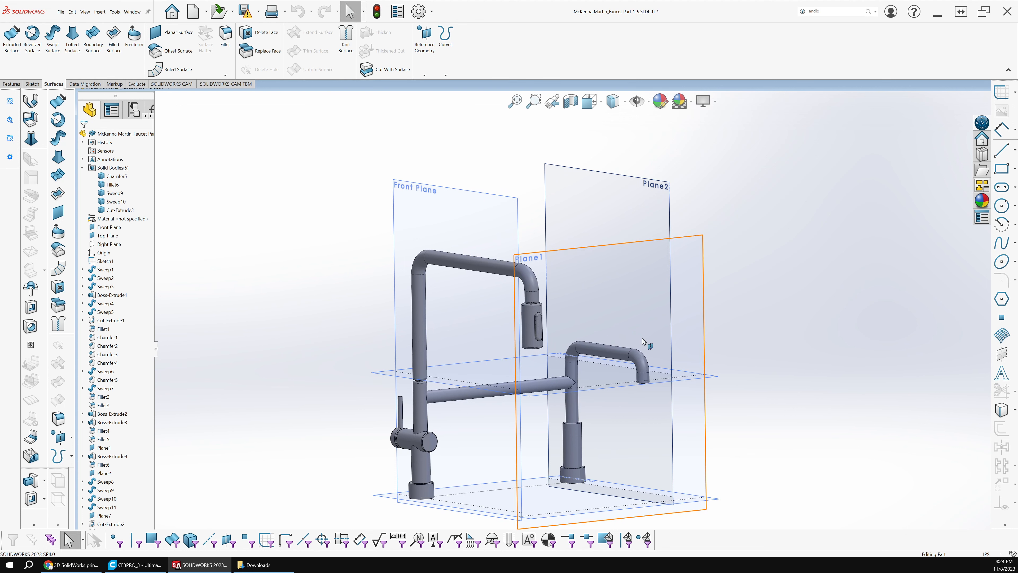
- Fillet the open end edge of the short faucet's spout with a 0.10 in radius
scroll(647, 399, "down", 8)
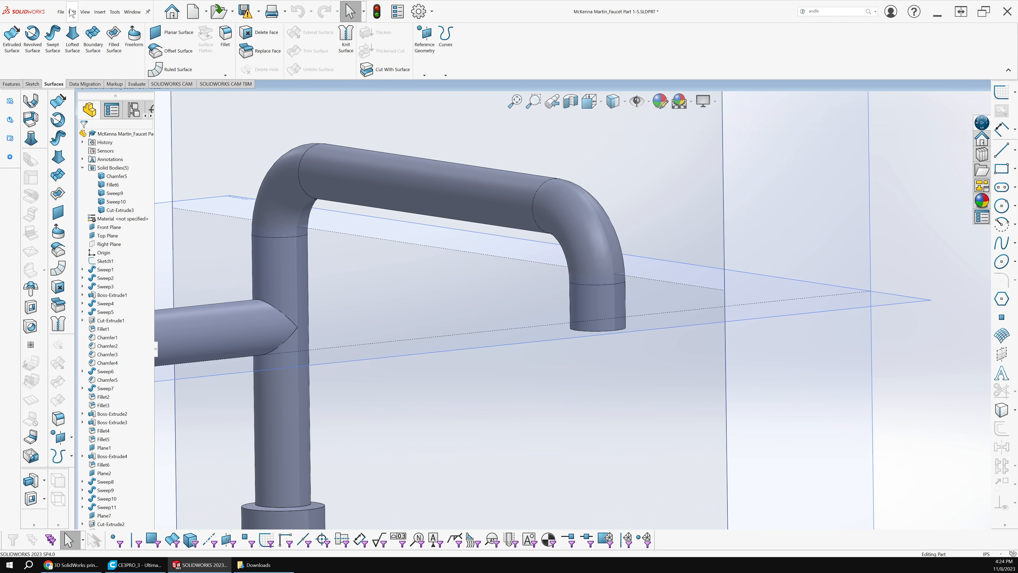
left_click(225, 38)
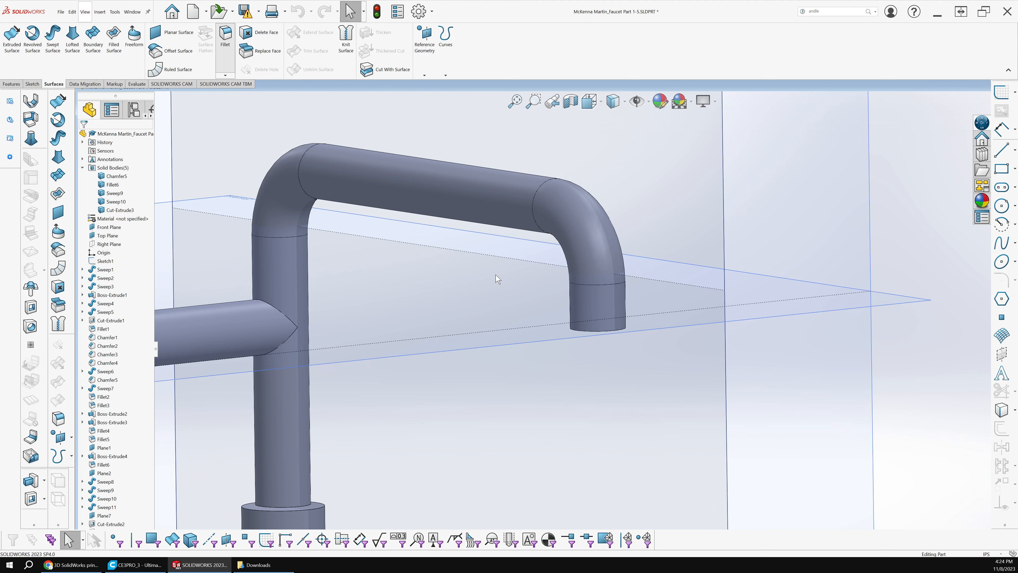
left_click(603, 331)
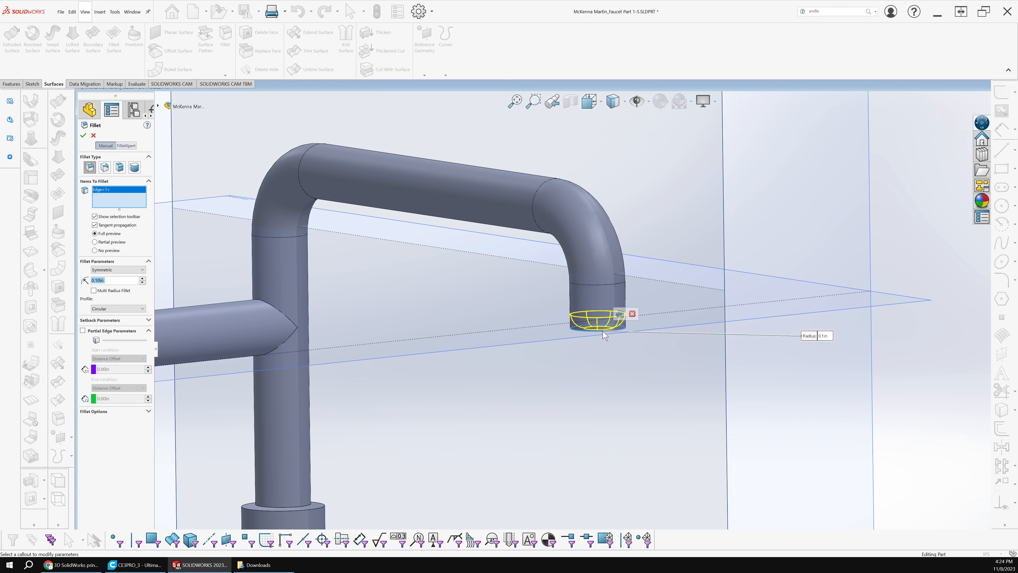
key("Return")
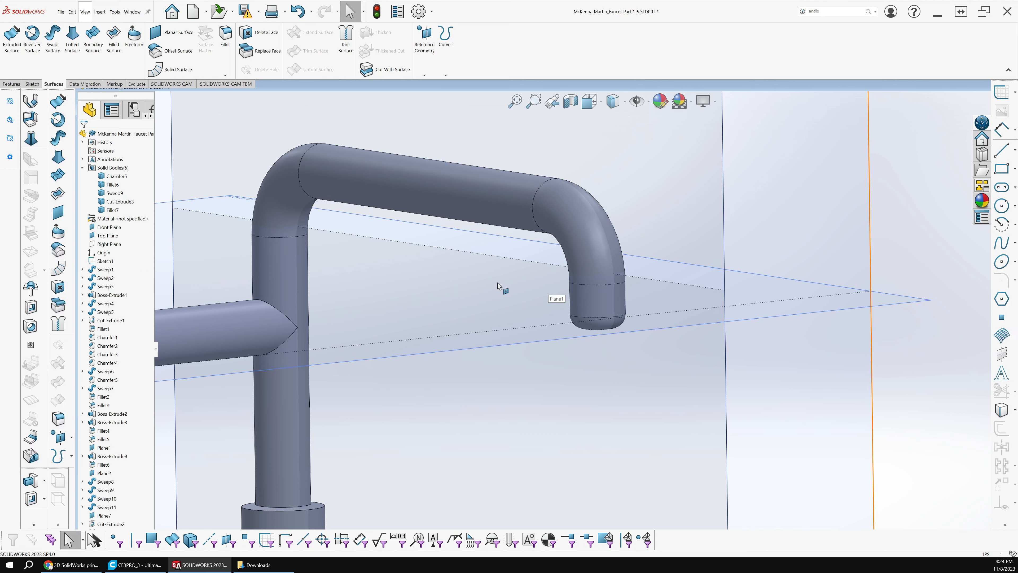
- Bring up the separate Sweep10 part and examine the spout tip for the fillet made in the parent part
key("ctrl+Tab")
key("ctrl+Tab")
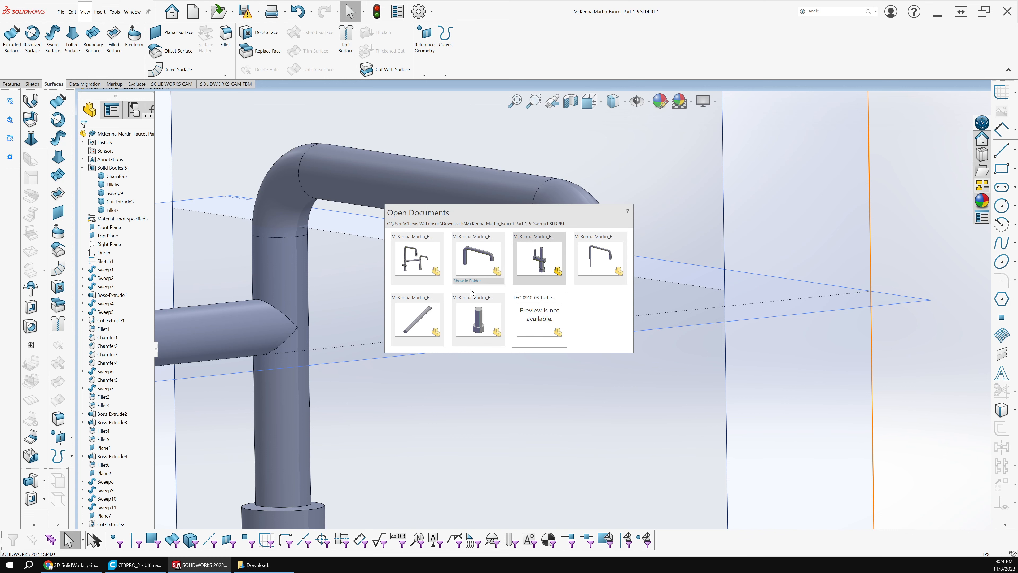
key("ctrl+Tab")
key("ctrl+Tab")
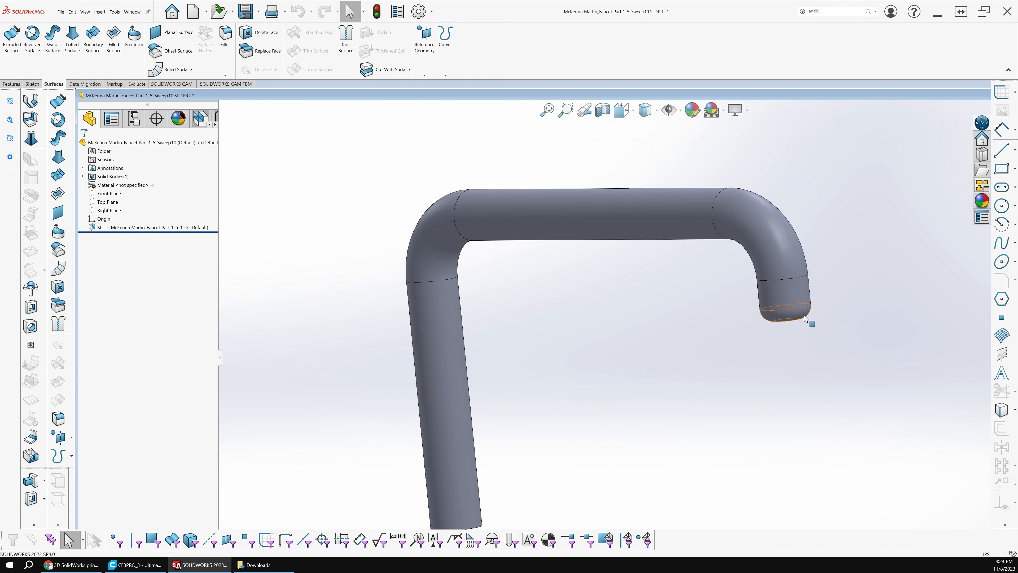
scroll(805, 315, "down", 3)
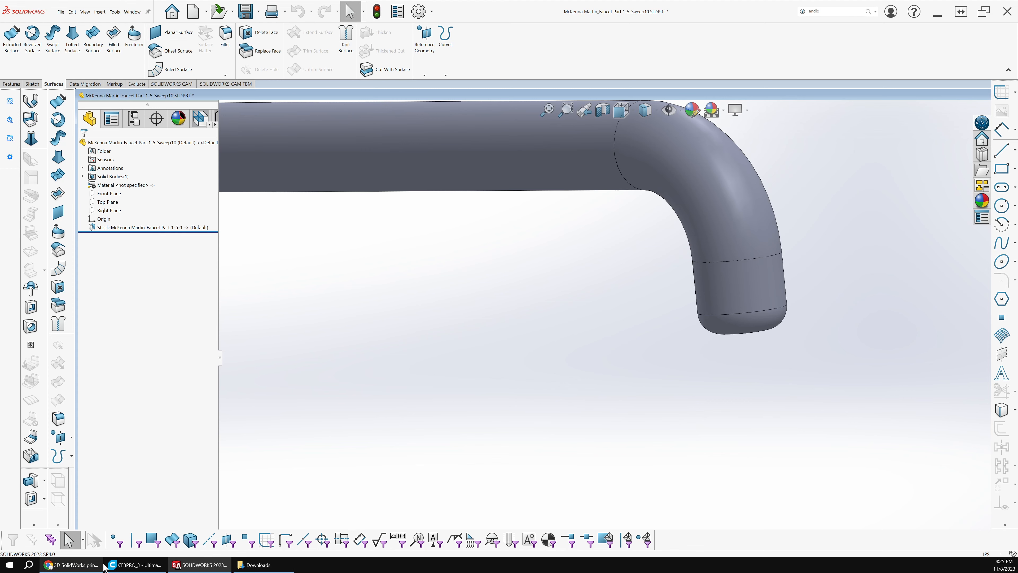
- Switch to Ultimaker Cura and delete all five faucet models from the build plate
left_click(120, 565)
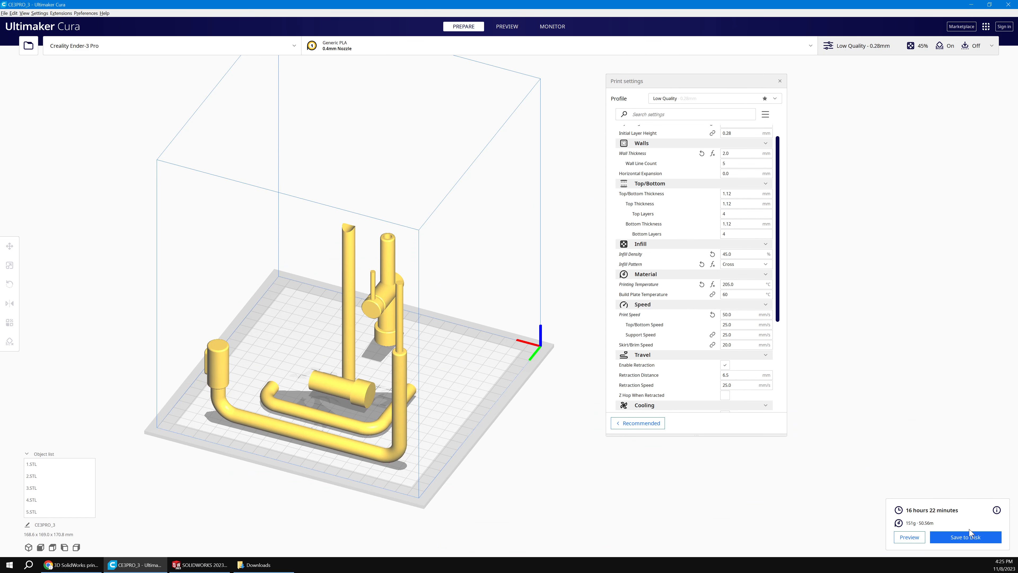
left_click(352, 440)
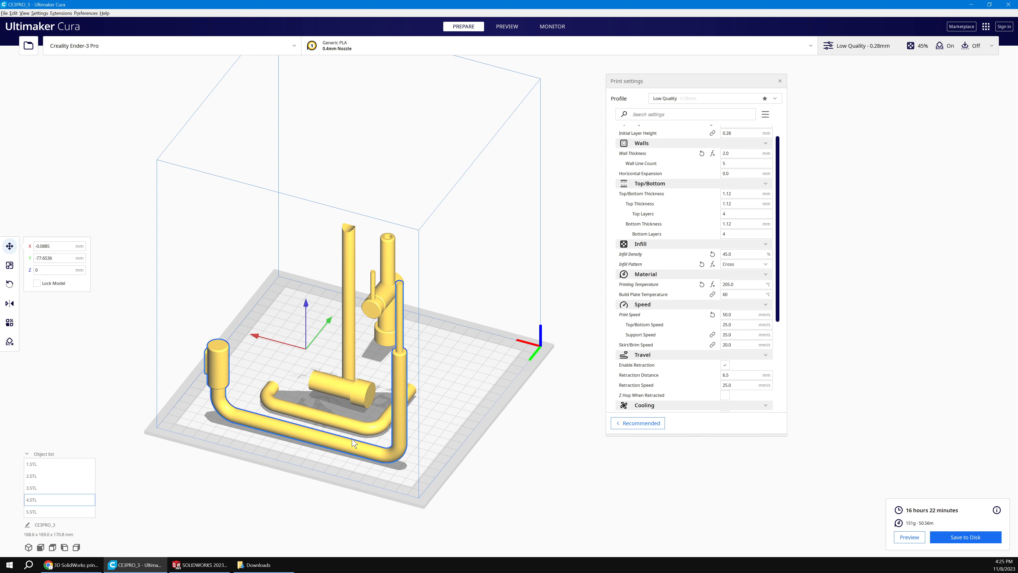
left_click(351, 424)
left_click(353, 385)
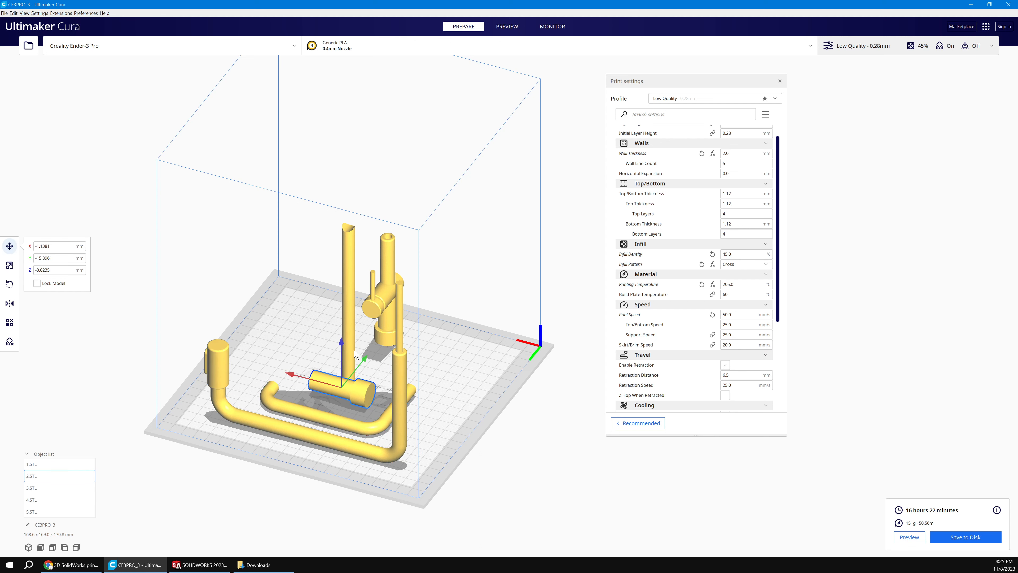
left_click(383, 333)
key("Delete")
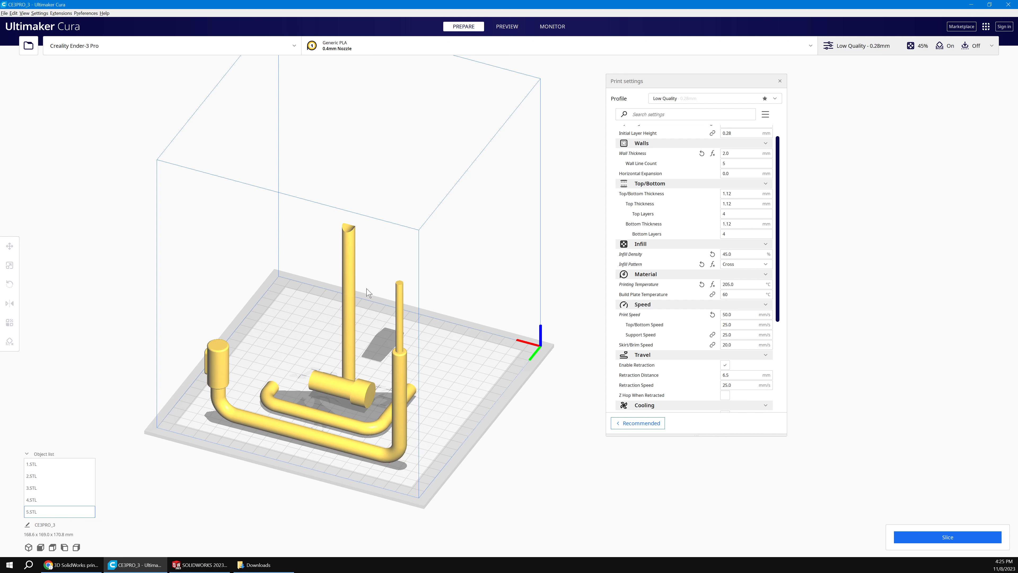
left_click(352, 295)
key("Delete")
left_click(352, 387)
key("Delete")
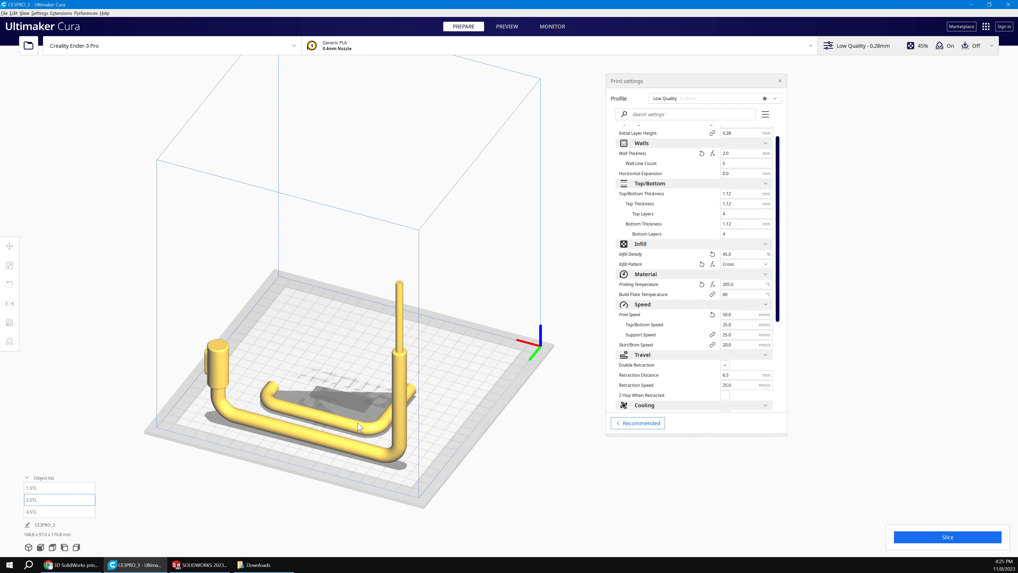
left_click(352, 424)
key("Delete")
left_click(352, 445)
key("Delete")
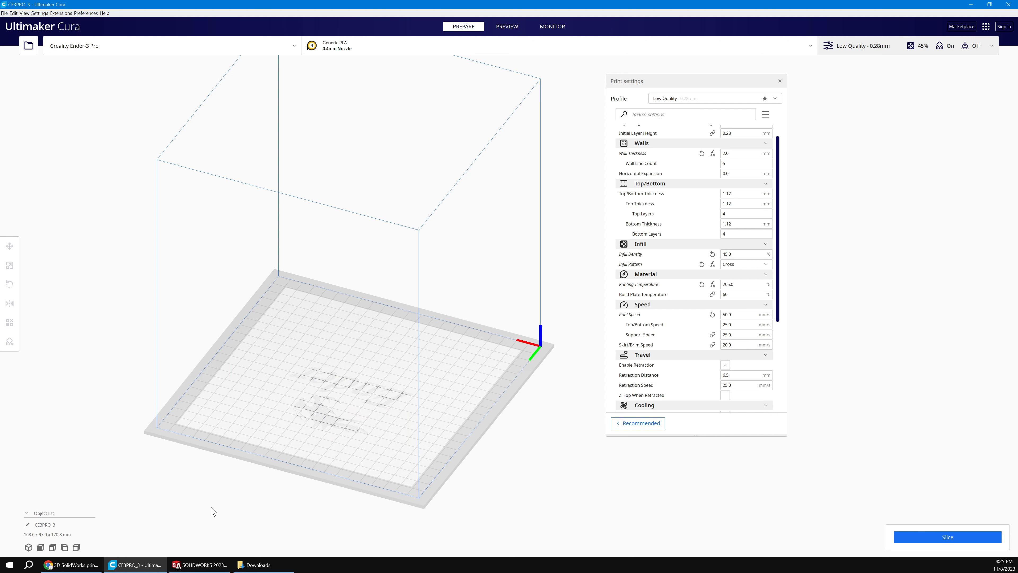
- Load 1.STL through 5.STL from the Downloads folder onto the Cura build plate together
left_click(259, 565)
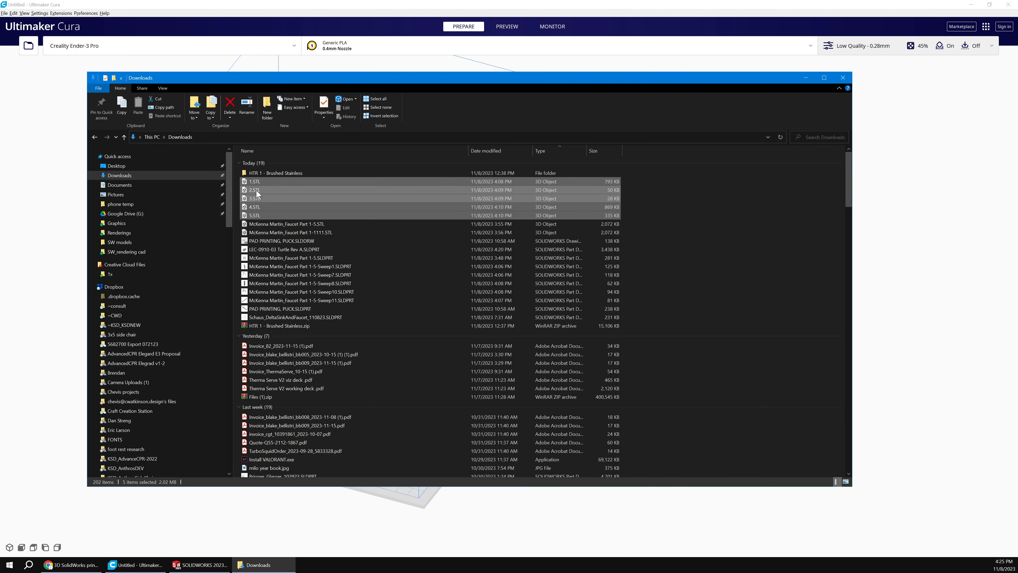
left_click_drag(263, 78, 741, 76)
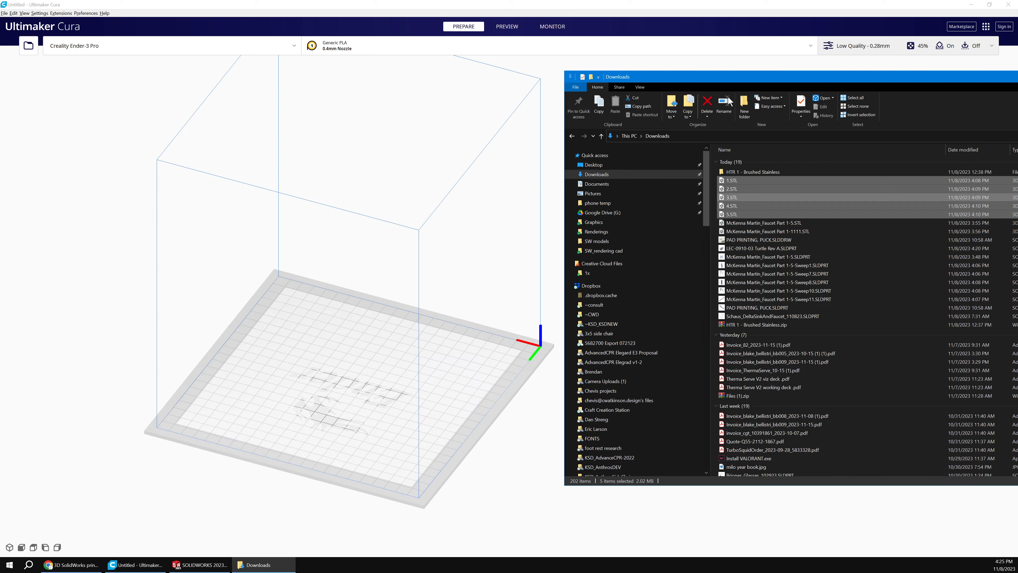
left_click_drag(731, 197, 326, 364)
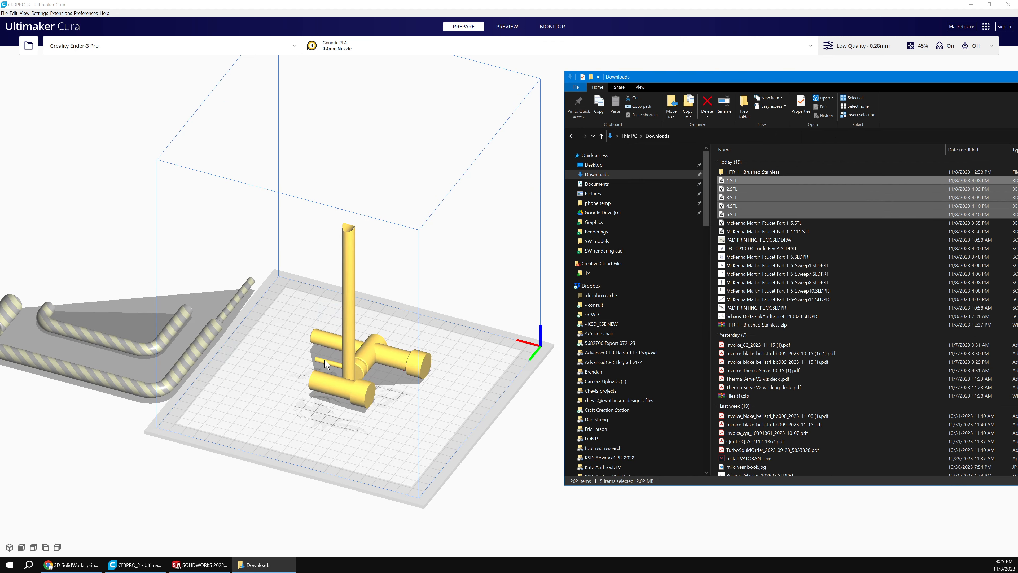
- Move the large spout model 4.STL from outside the build area onto the plate at about X 5, Y -9 mm
scroll(315, 336, "up", 1)
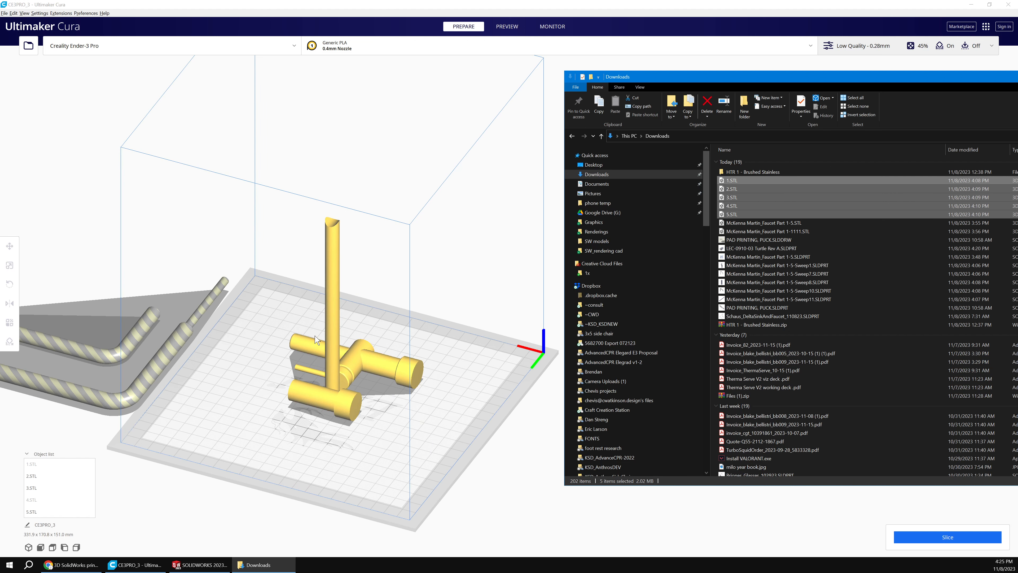
scroll(279, 365, "down", 2)
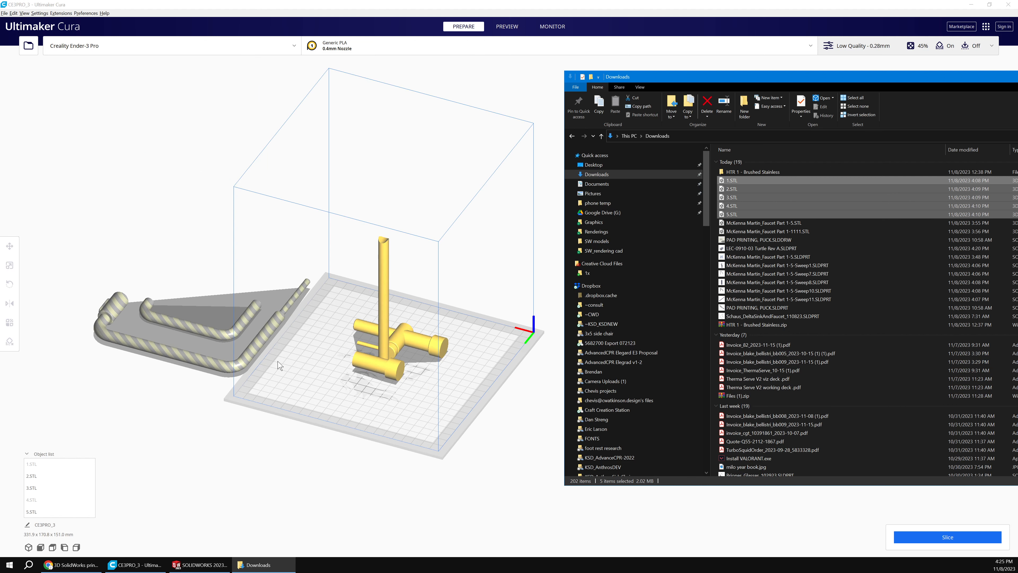
left_click(280, 365)
left_click(199, 369)
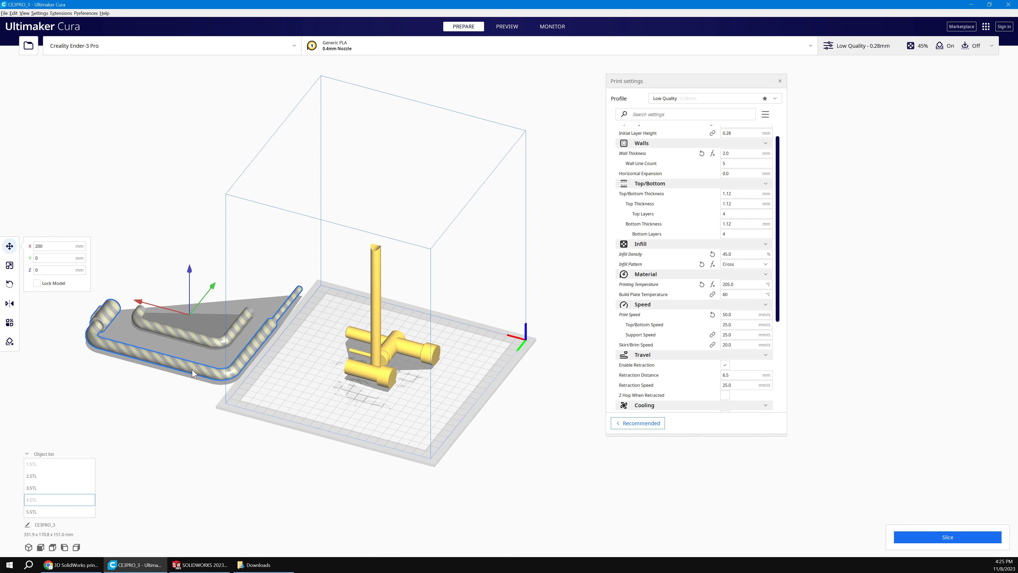
left_click_drag(196, 373, 383, 423)
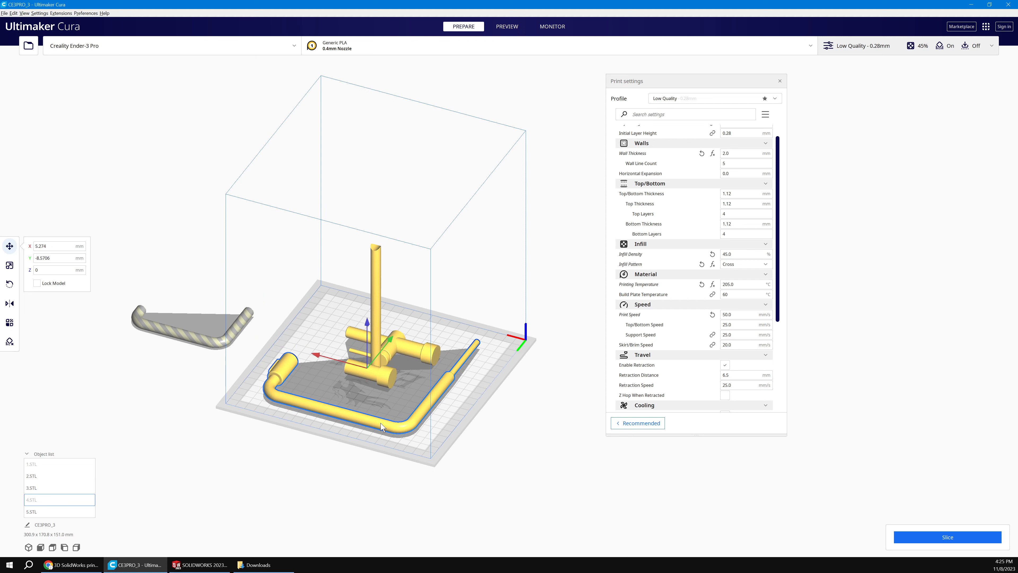
- Move the small spout model 1.STL onto the plate, nested inside the large spout at about X 2, Y -29 mm
left_click(265, 430)
left_click(201, 339)
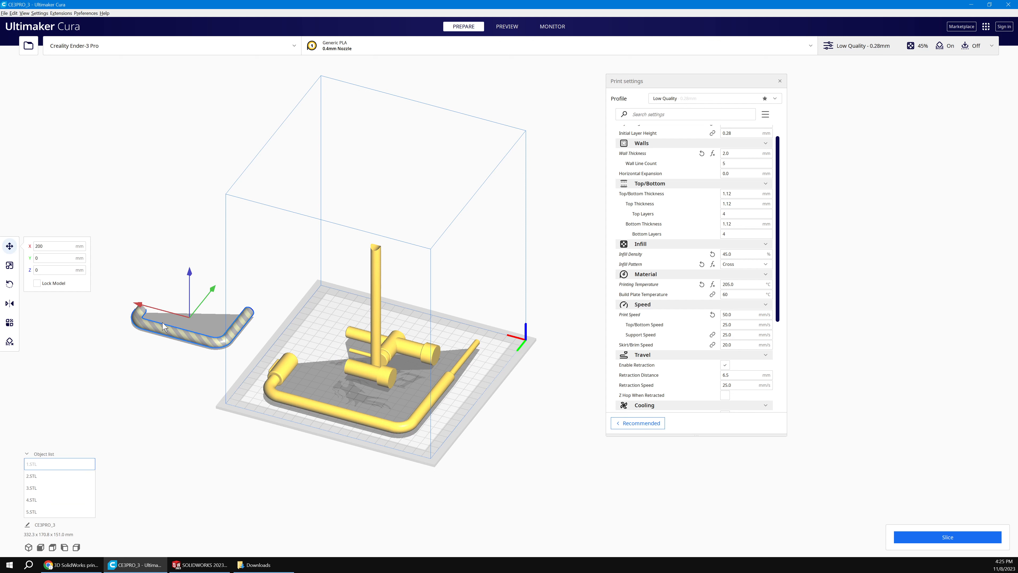
left_click_drag(165, 327, 337, 397)
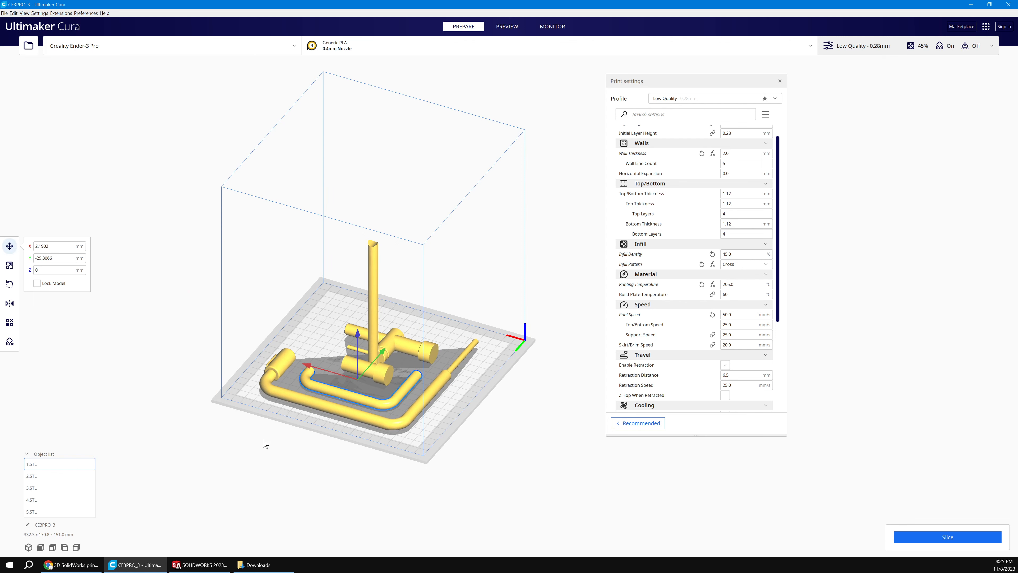
- Examine the arranged parts and the upright tube 3.STL from an angled view and close up from directly above
right_click_drag(263, 440, 115, 539)
right_click_drag(274, 459, 329, 368)
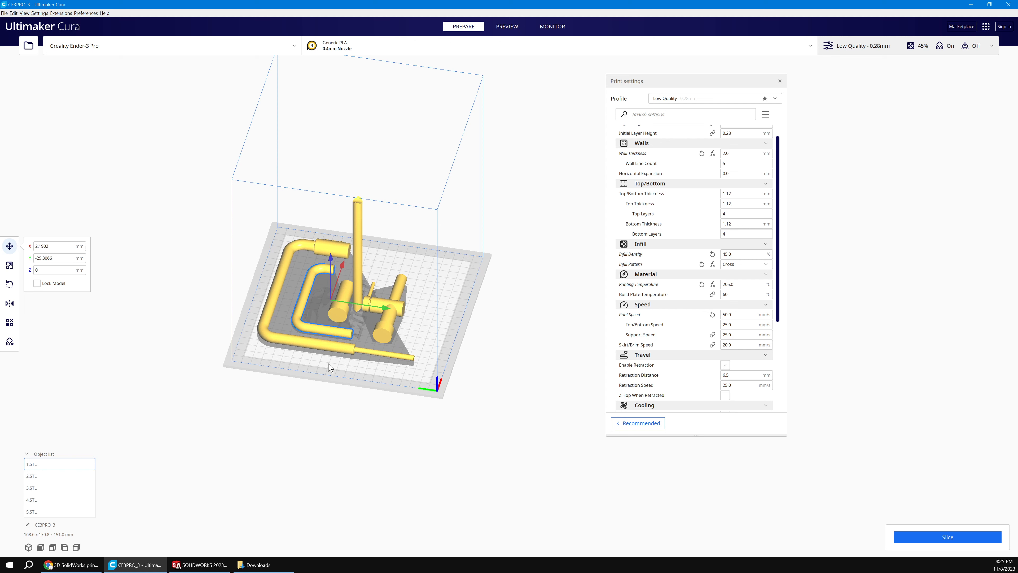
scroll(328, 368, "up", 3)
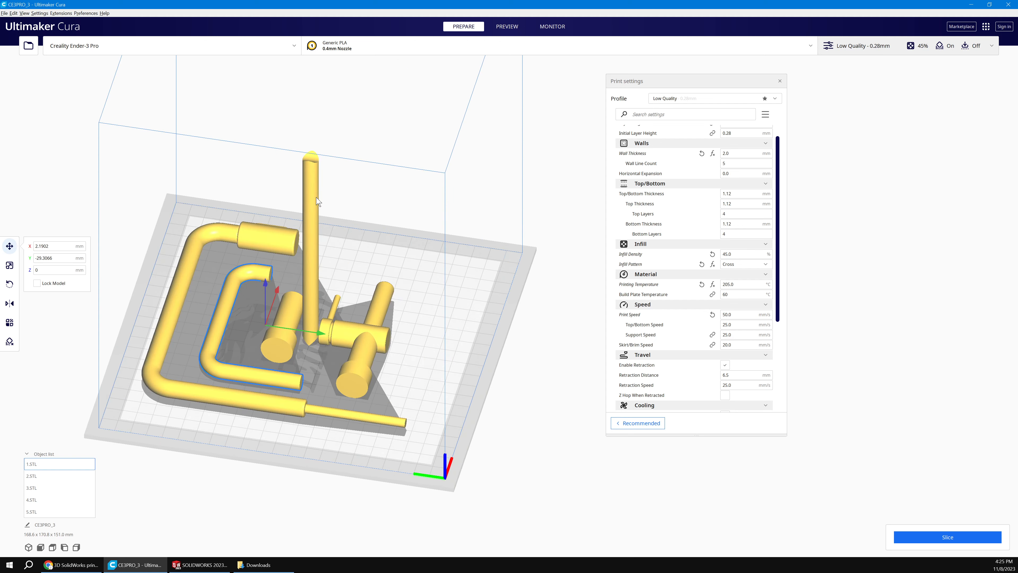
left_click(315, 215)
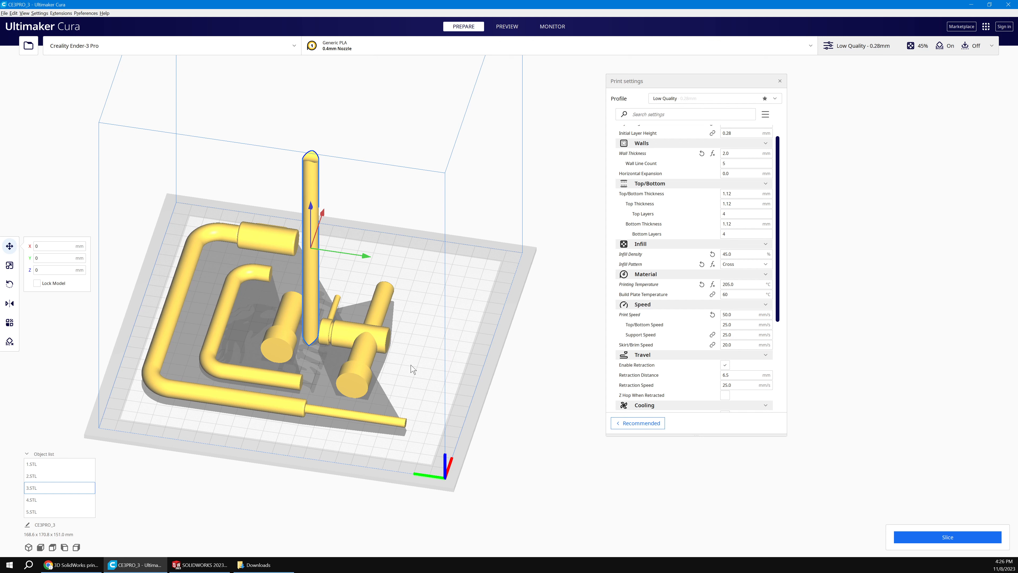
middle_click_drag(411, 365, 410, 370)
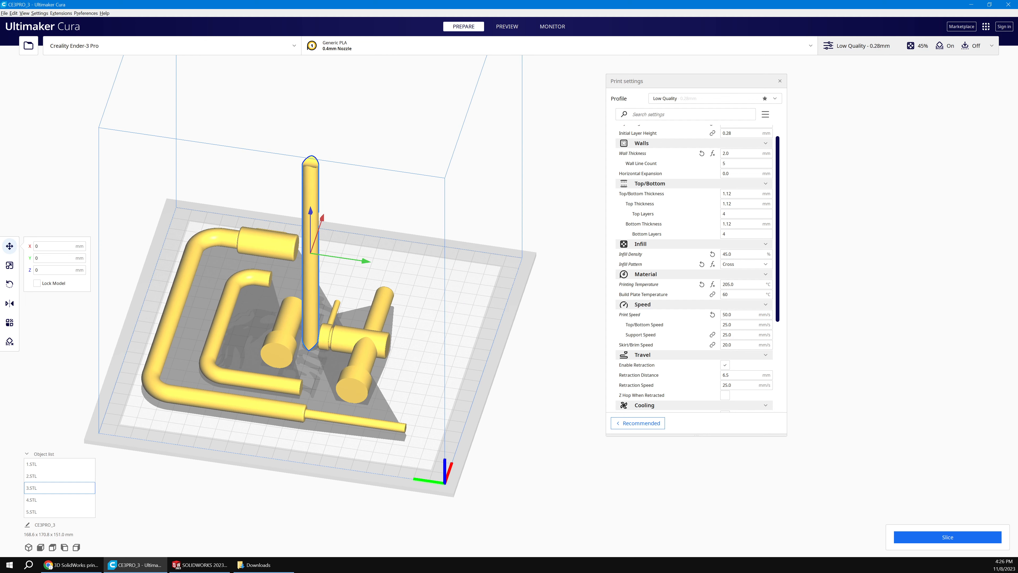
left_click(53, 547)
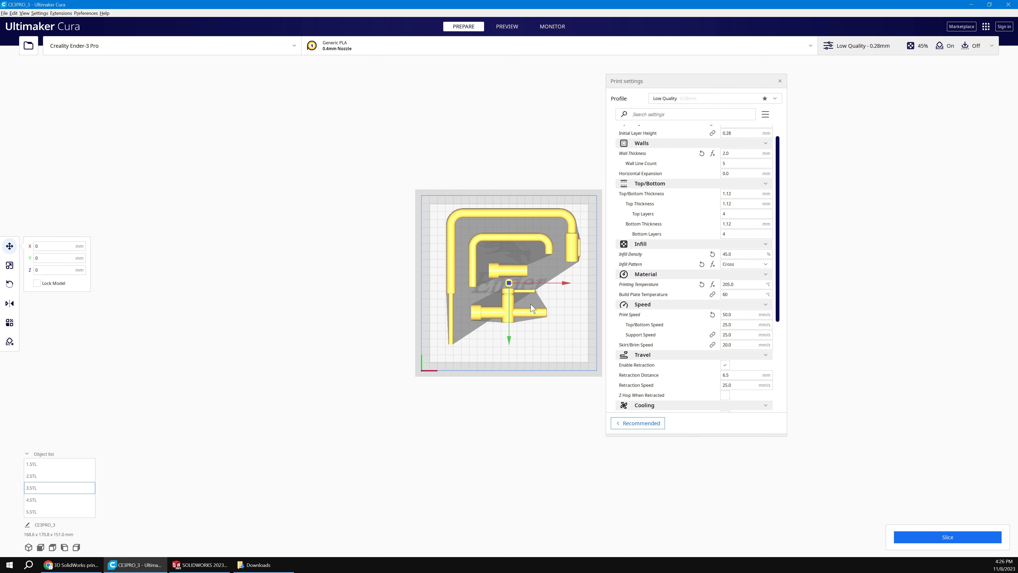
scroll(531, 308, "up", 10)
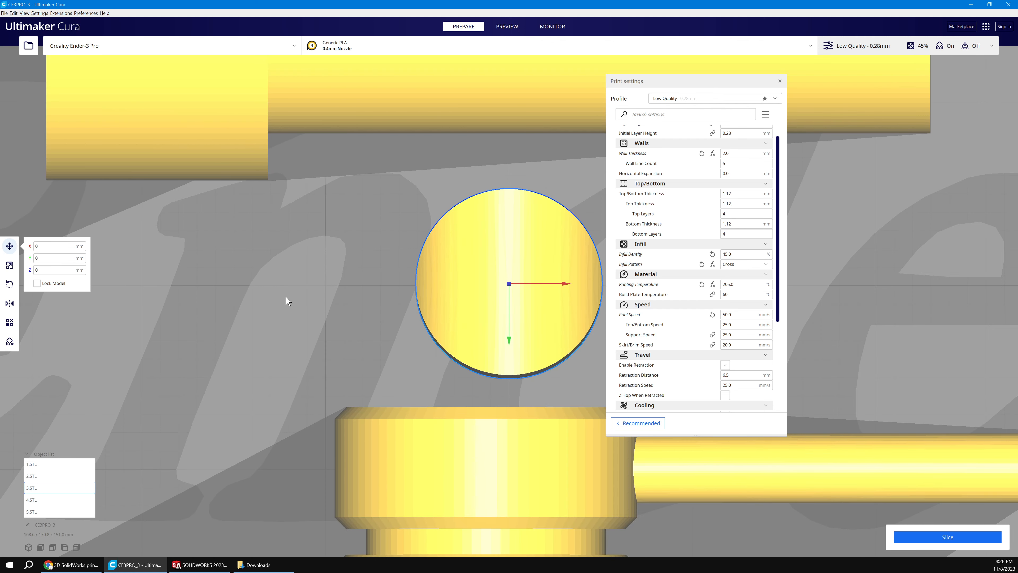
scroll(331, 358, "up", 3)
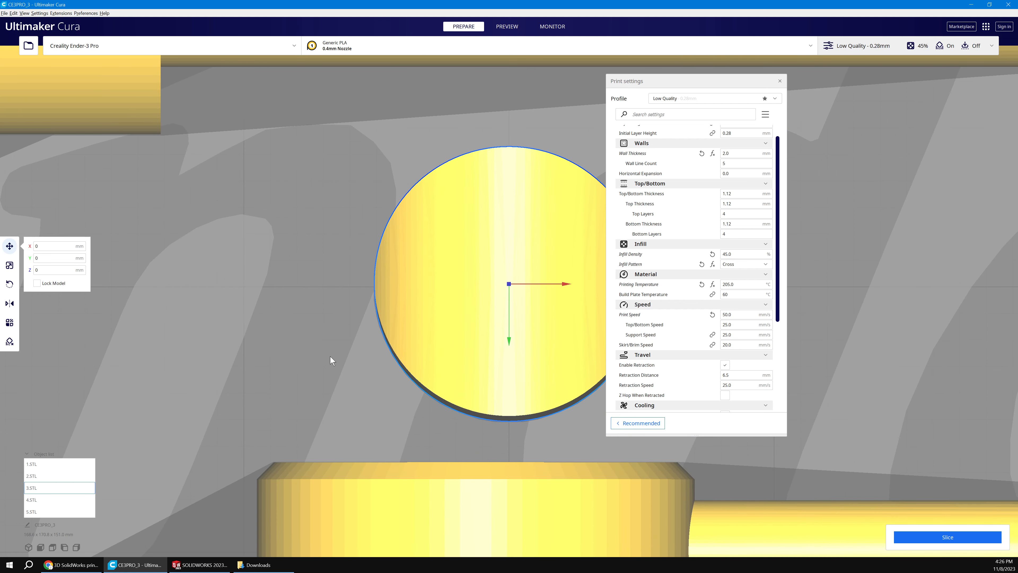
scroll(330, 360, "down", 5)
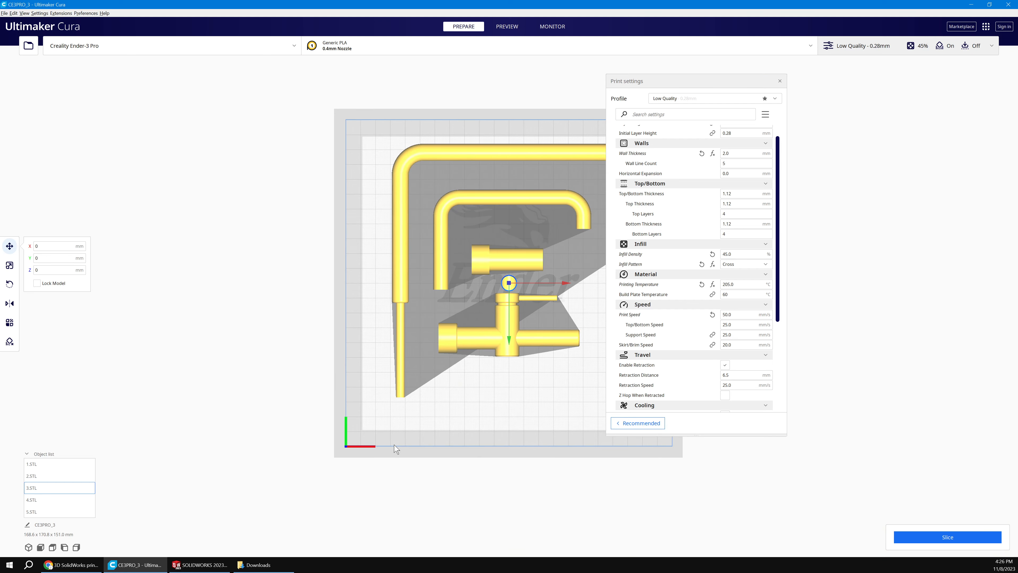
- Examine from a low angle and close up how the round undersides of the lying faucet parts meet the build plate
left_click(394, 444)
right_click_drag(394, 444, 418, 159)
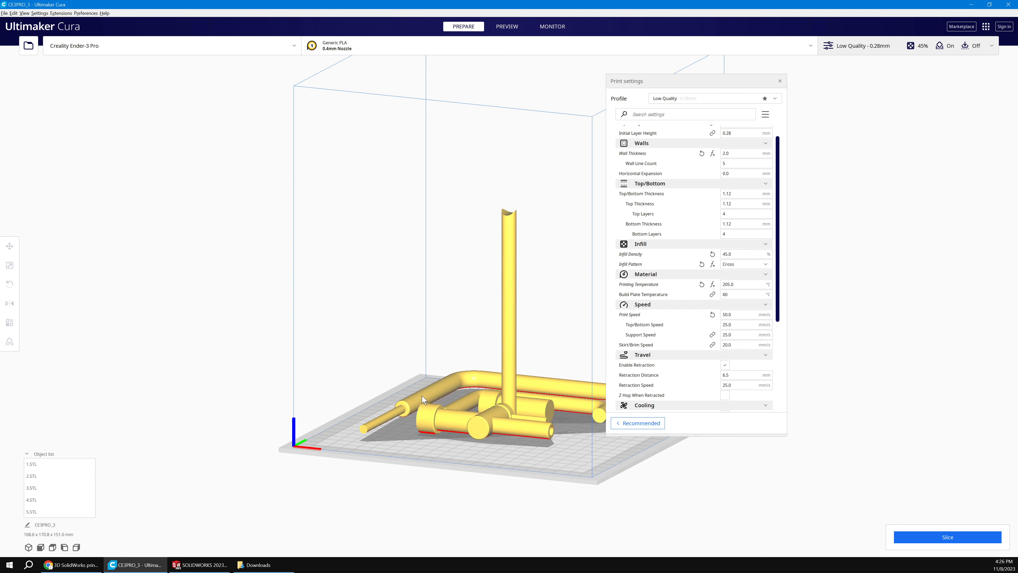
scroll(423, 397, "up", 4)
middle_click_drag(344, 381, 297, 339)
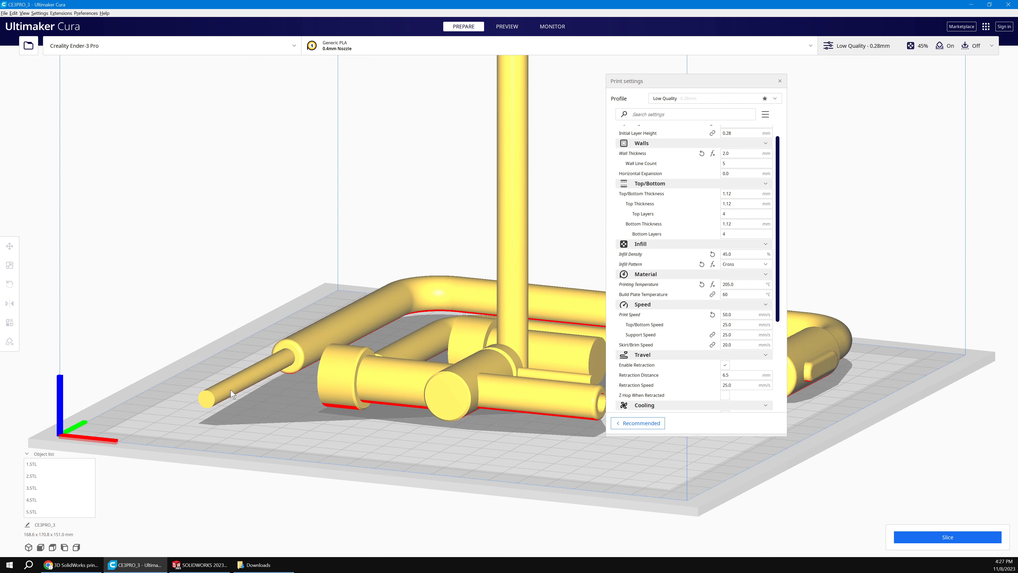
scroll(230, 390, "up", 5)
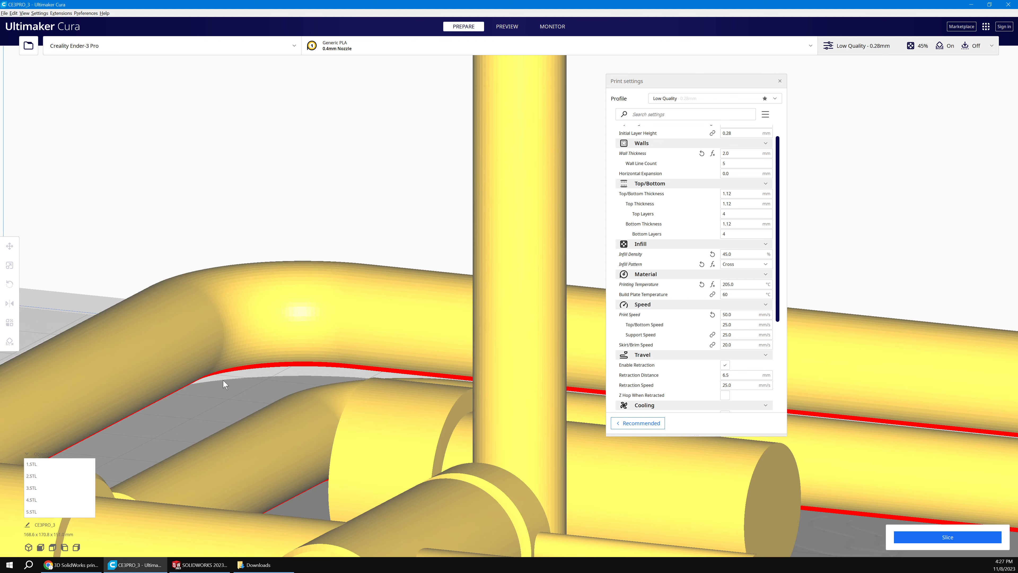
scroll(223, 380, "down", 6)
middle_click_drag(125, 388, 103, 403)
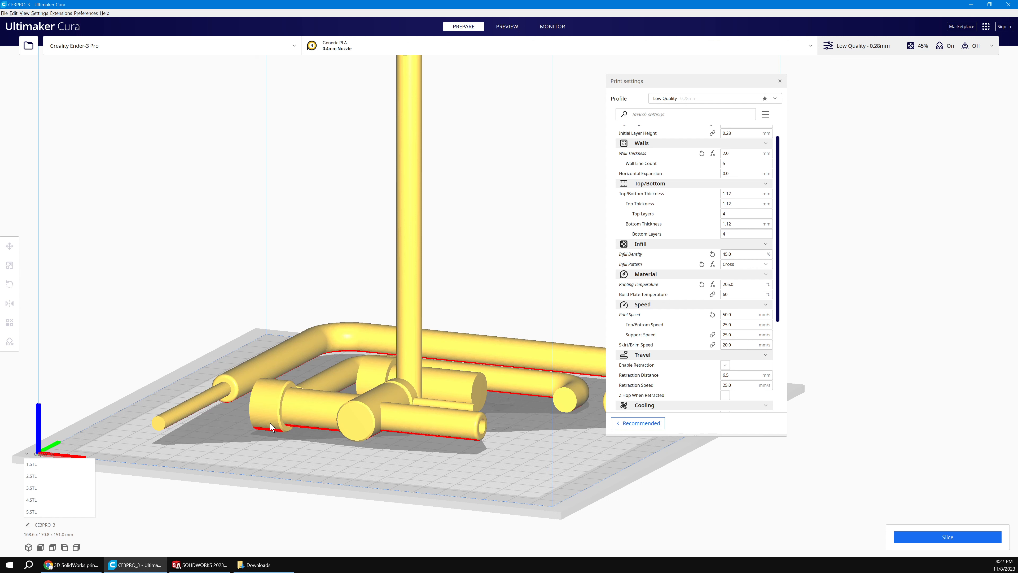
right_click_drag(269, 422, 136, 419)
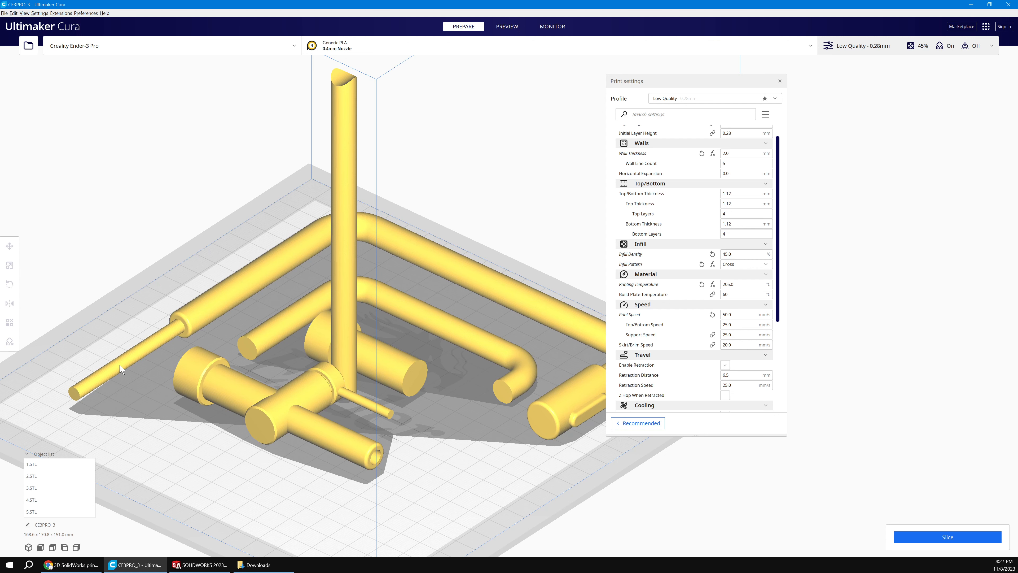
- Slice the arranged faucet parts with the current print settings after checking their layout and undersides
right_click_drag(141, 396, 266, 345)
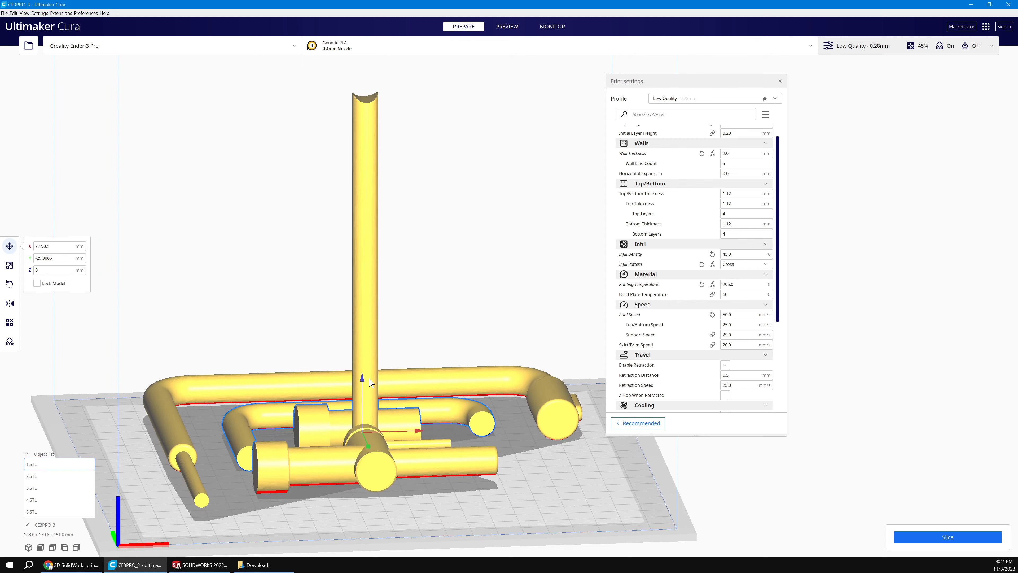
left_click_drag(365, 379, 365, 383)
right_click_drag(257, 460, 249, 409)
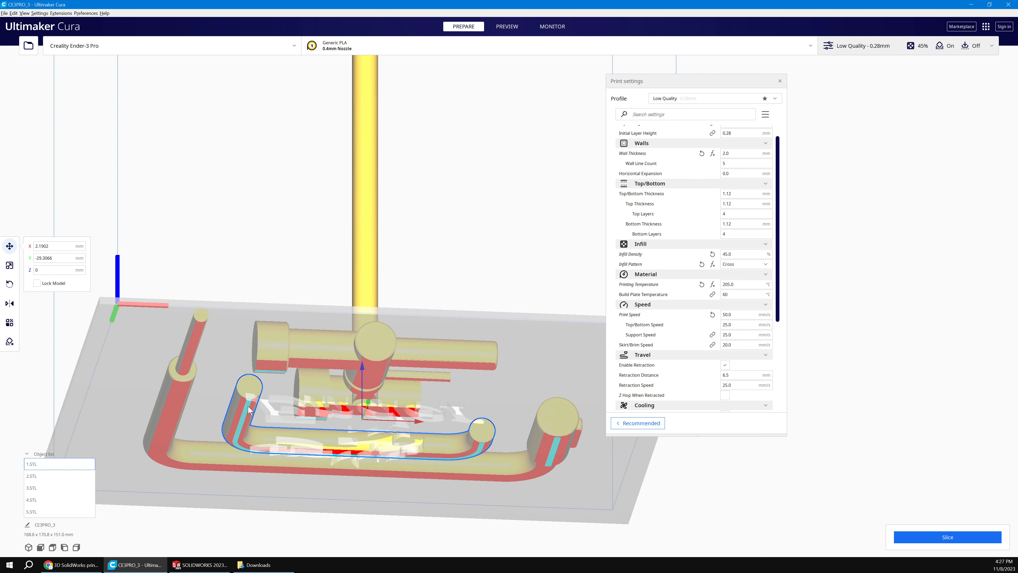
right_click_drag(189, 355, 279, 446)
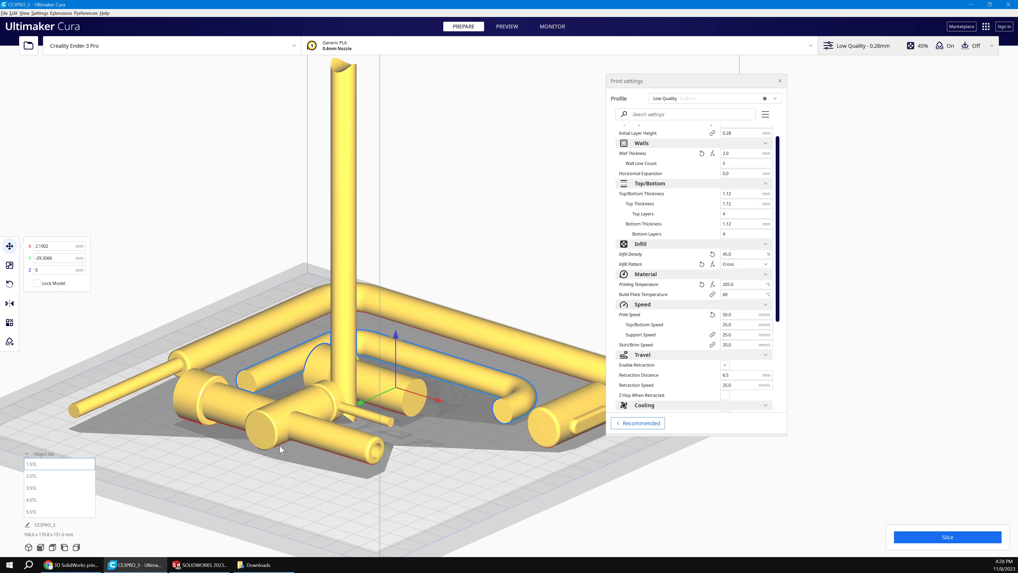
scroll(280, 446, "down", 2)
left_click(939, 537)
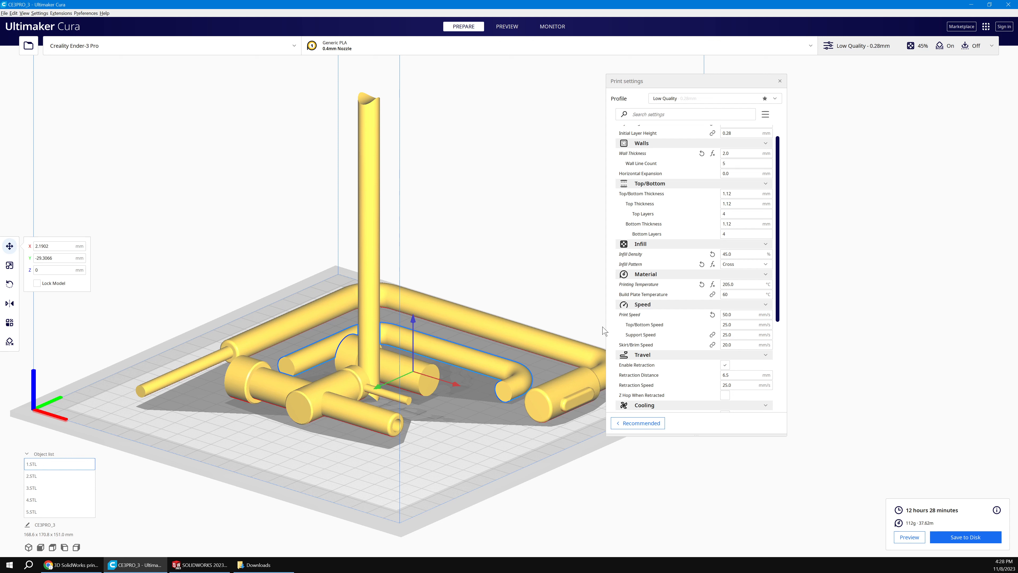
- Preview the sliced parts down to about layer 319 and examine the infill inside the upright tube close up
scroll(642, 173, "up", 2)
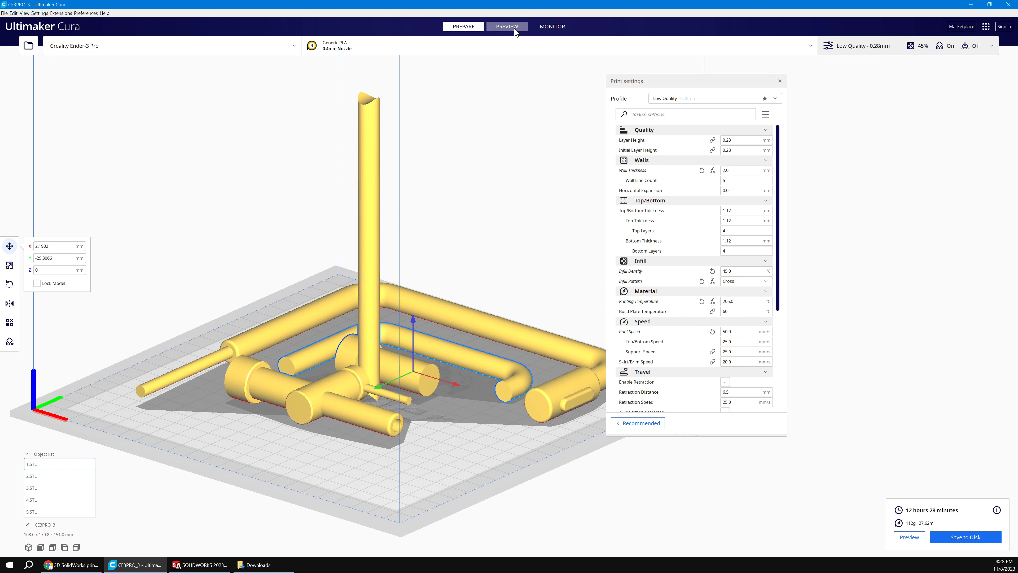
left_click(507, 26)
left_click_drag(565, 549, 637, 550)
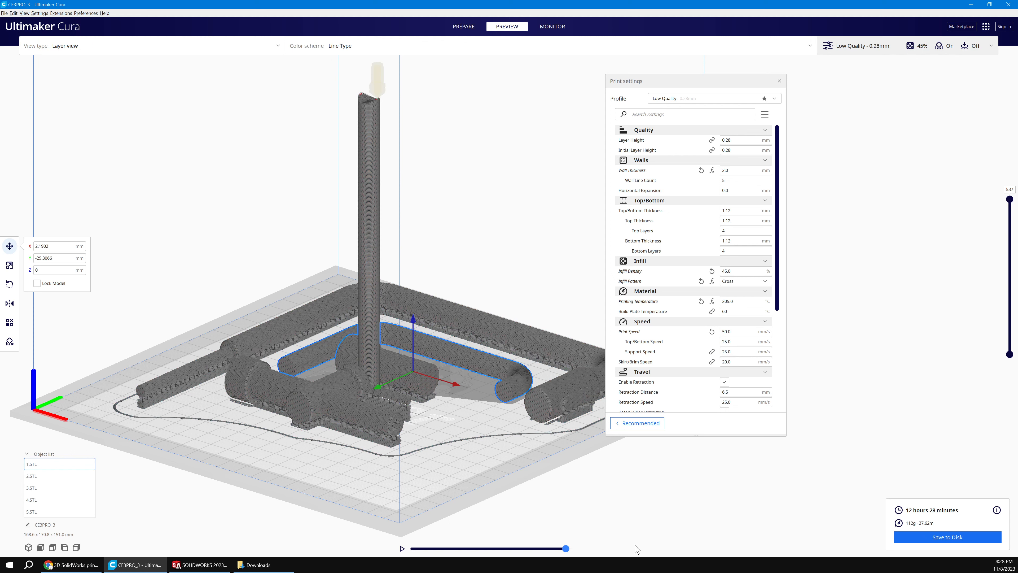
left_click_drag(1009, 199, 854, 259)
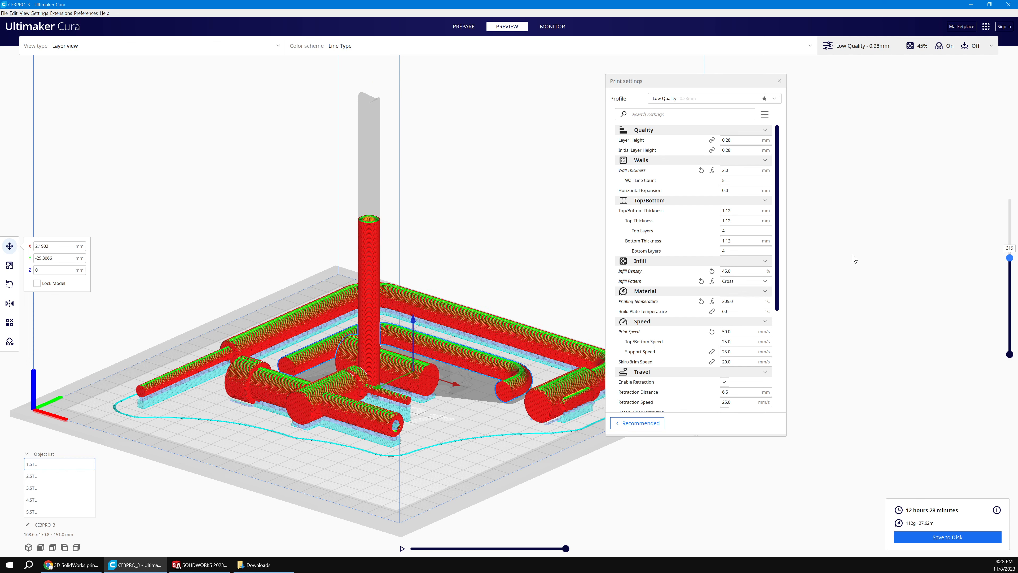
left_click(853, 255)
right_click_drag(509, 168, 455, 211)
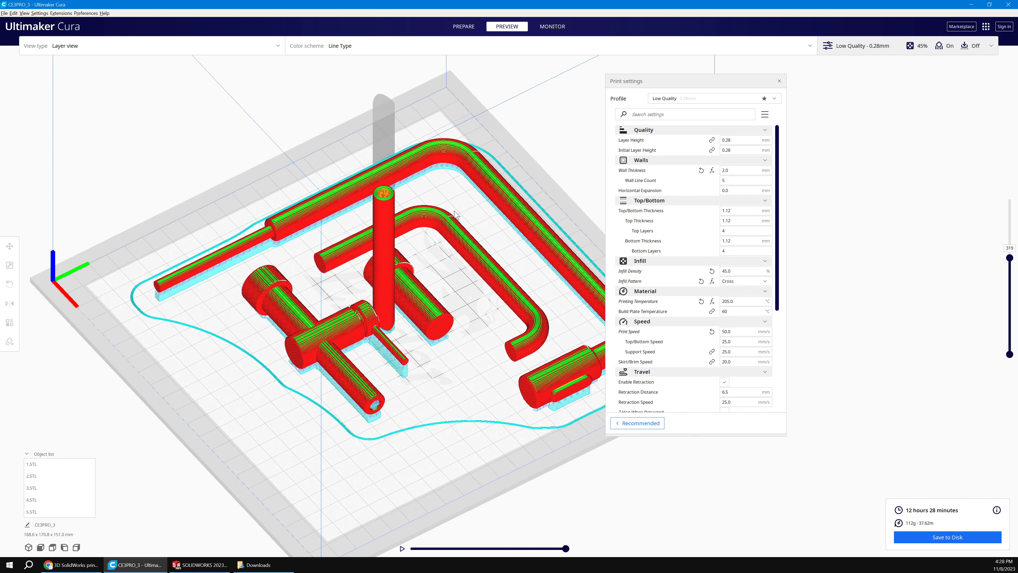
scroll(372, 202, "up", 5)
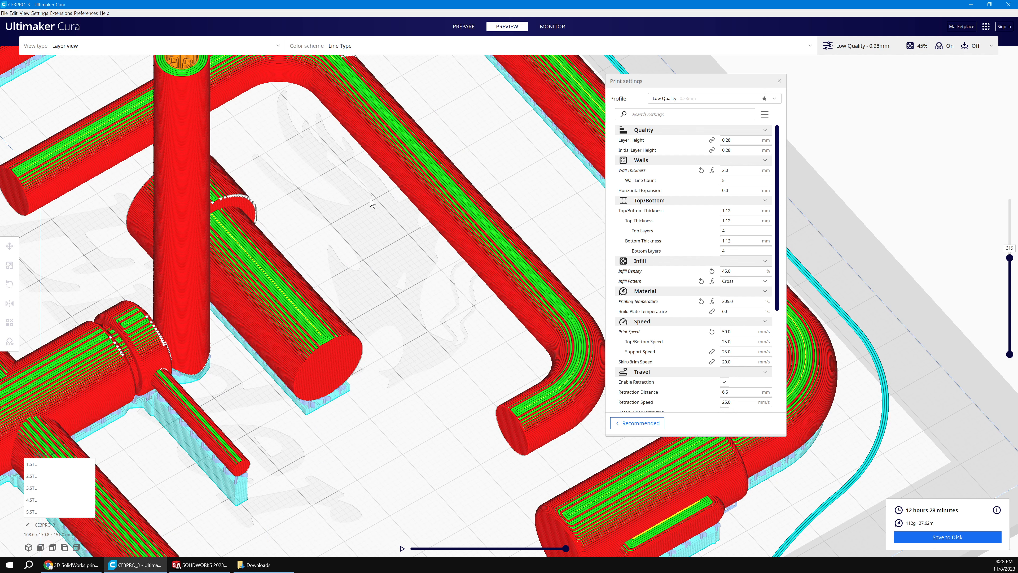
right_click_drag(372, 203, 315, 240)
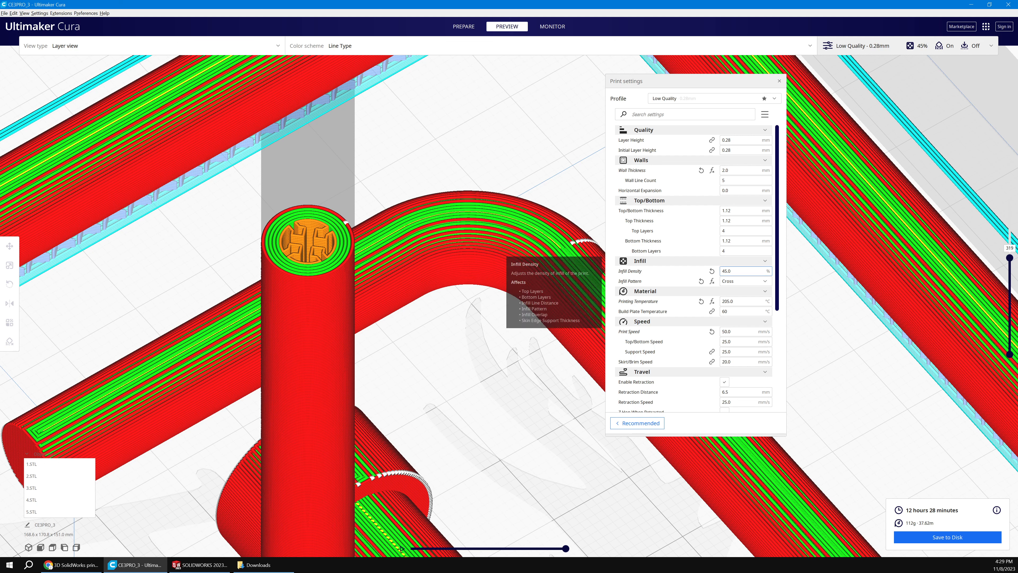
- Set the infill density to 100% and slice the parts again
key("ctrl+a")
type("1")
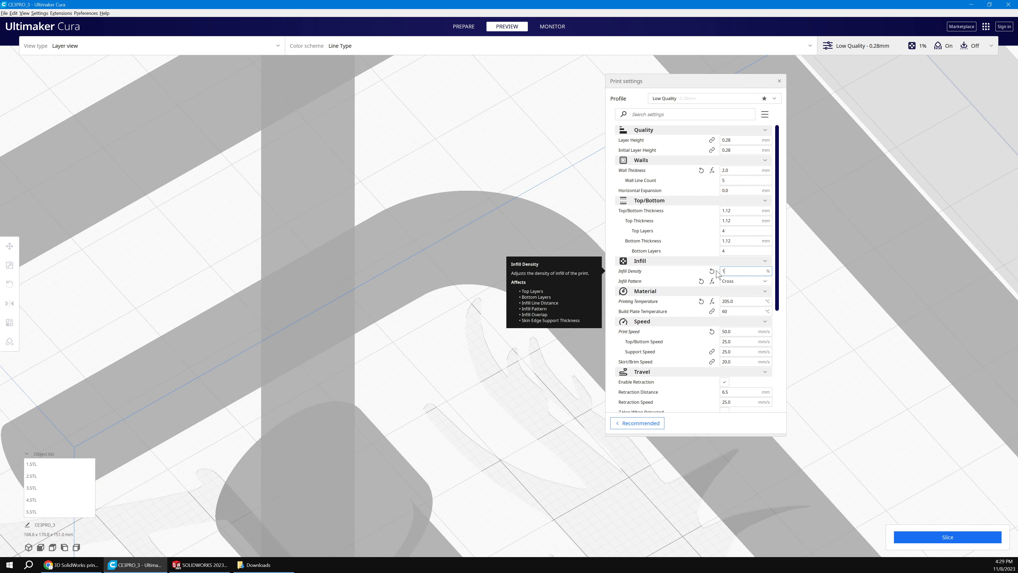
type("00")
key("Return")
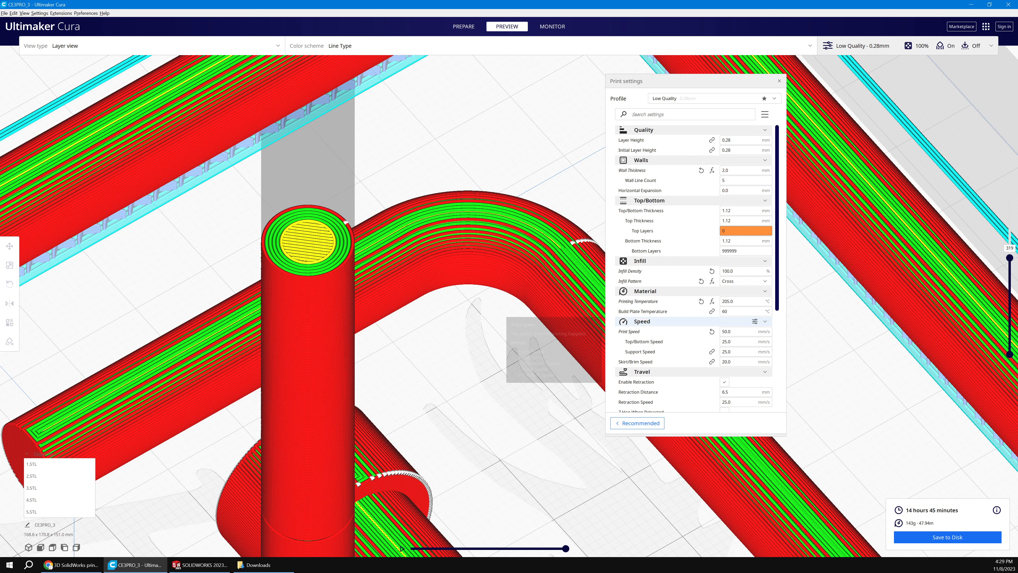
- Set the infill density to 30% and reslice the parts
left_click(739, 271)
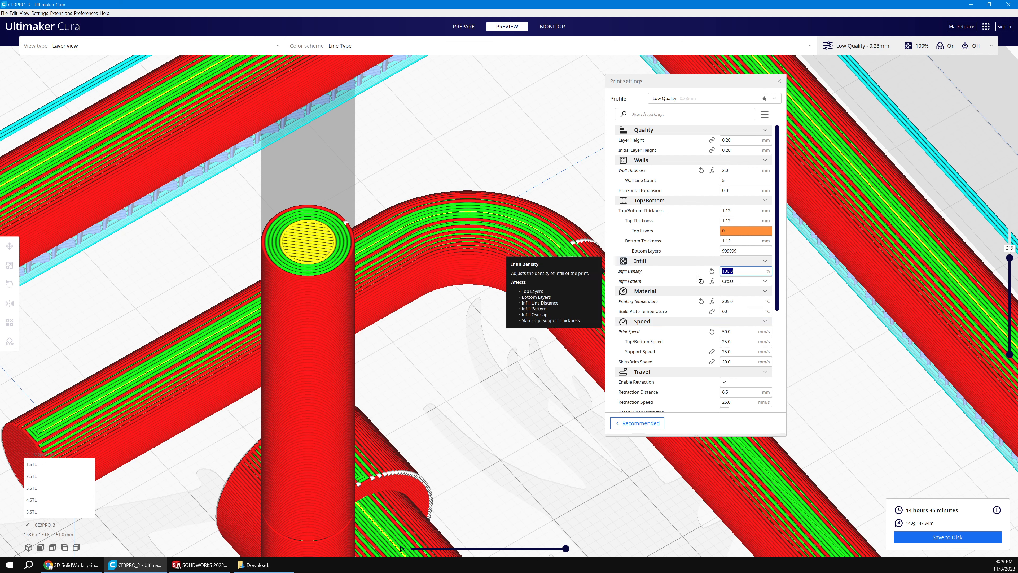
type("30")
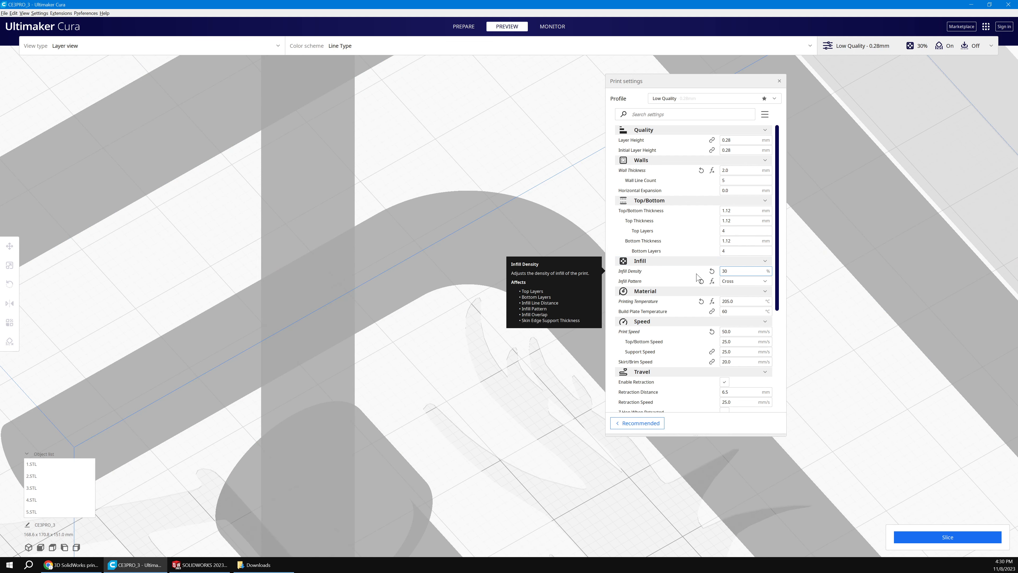
left_click(926, 539)
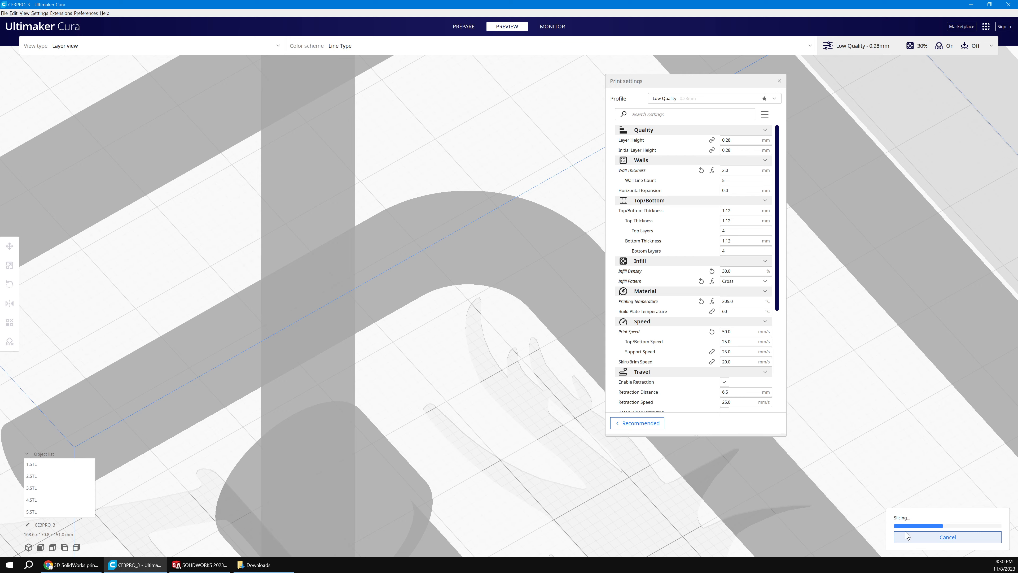
- Rotate the large spout model 4.STL from lying flat to standing upright with both of its ends pointing up
scroll(444, 434, "down", 10)
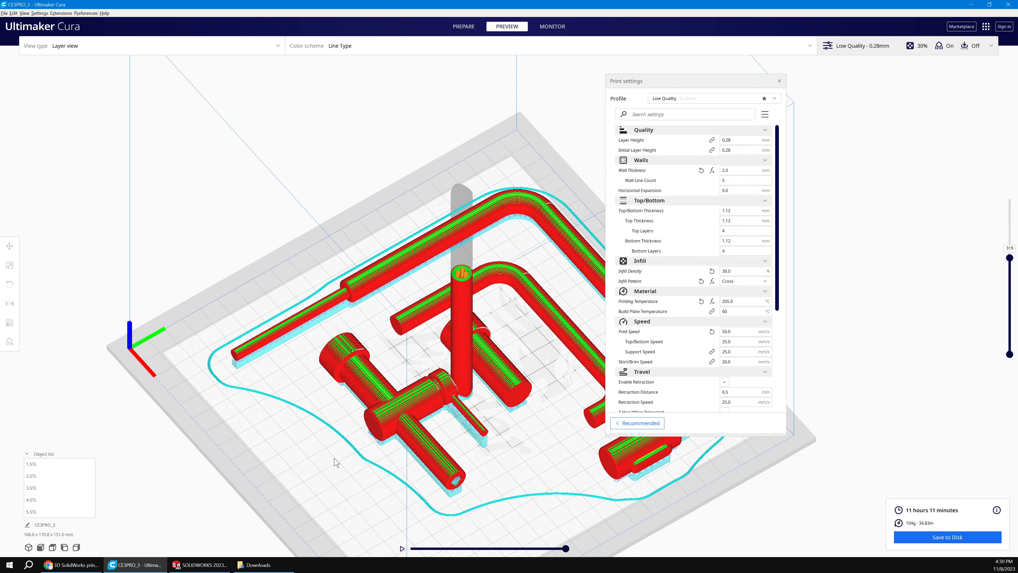
right_click_drag(336, 462, 554, 383)
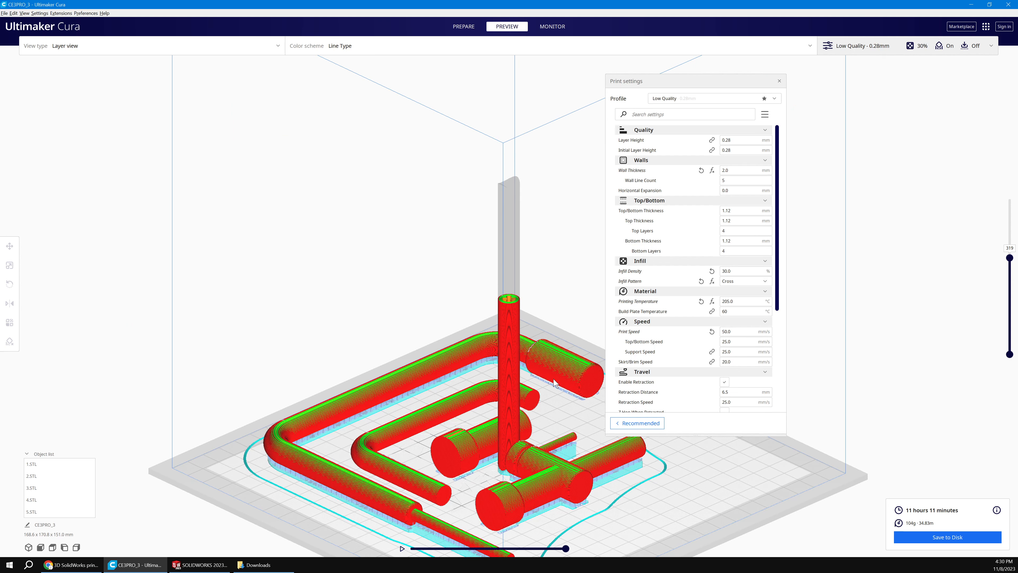
right_click_drag(555, 383, 451, 458)
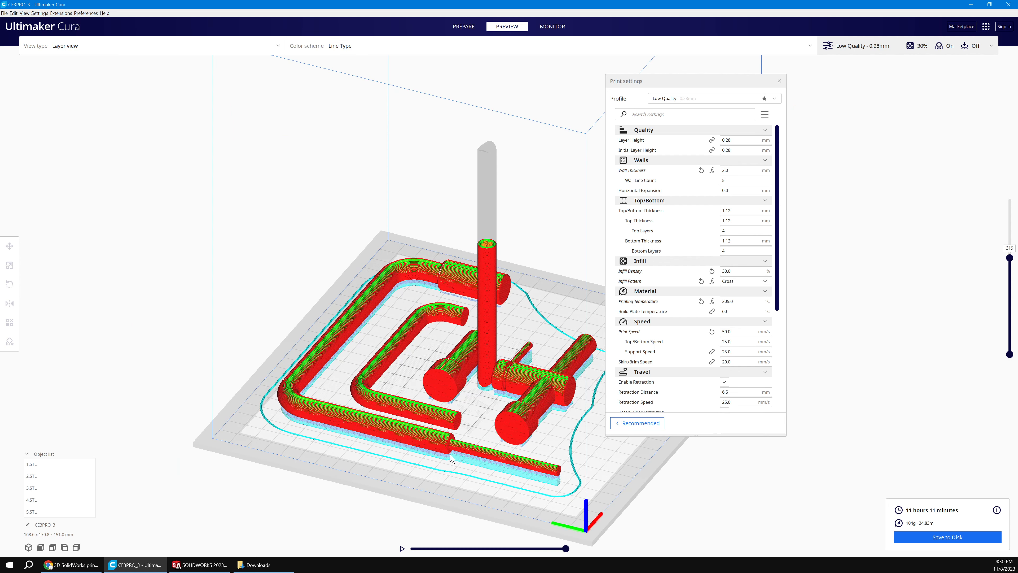
scroll(408, 271, "up", 5)
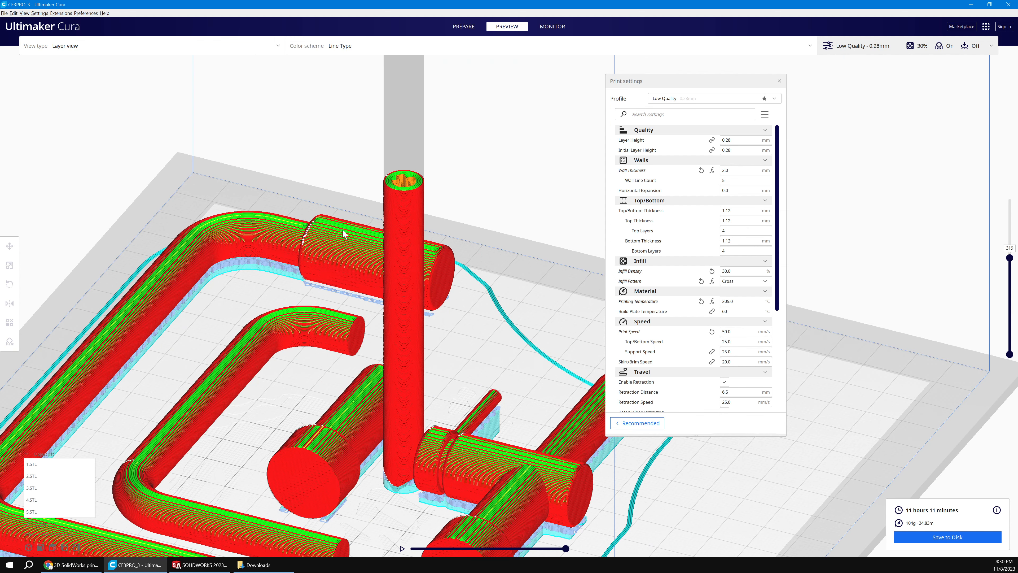
scroll(319, 355, "down", 2)
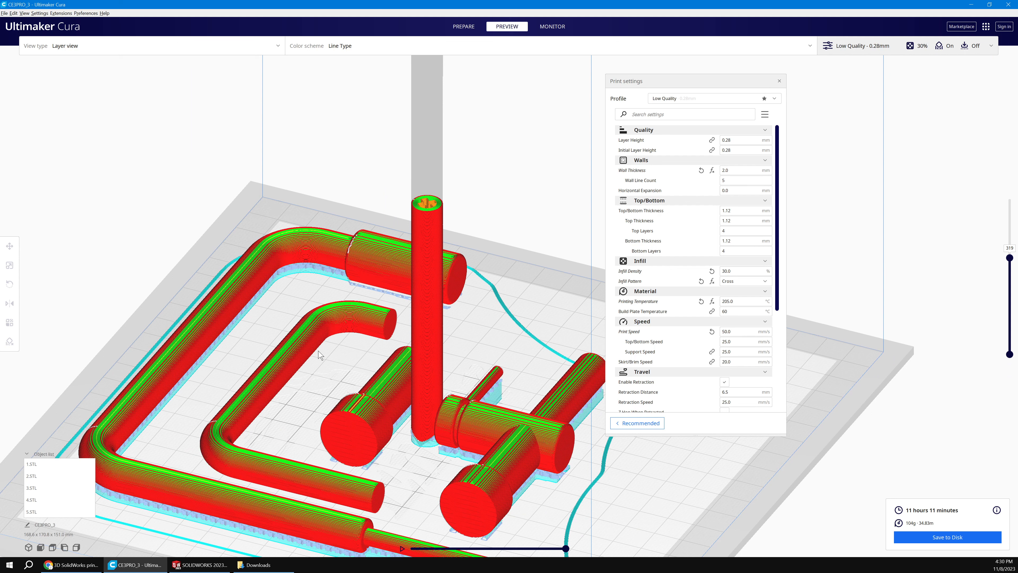
scroll(320, 355, "down", 2)
left_click(432, 341)
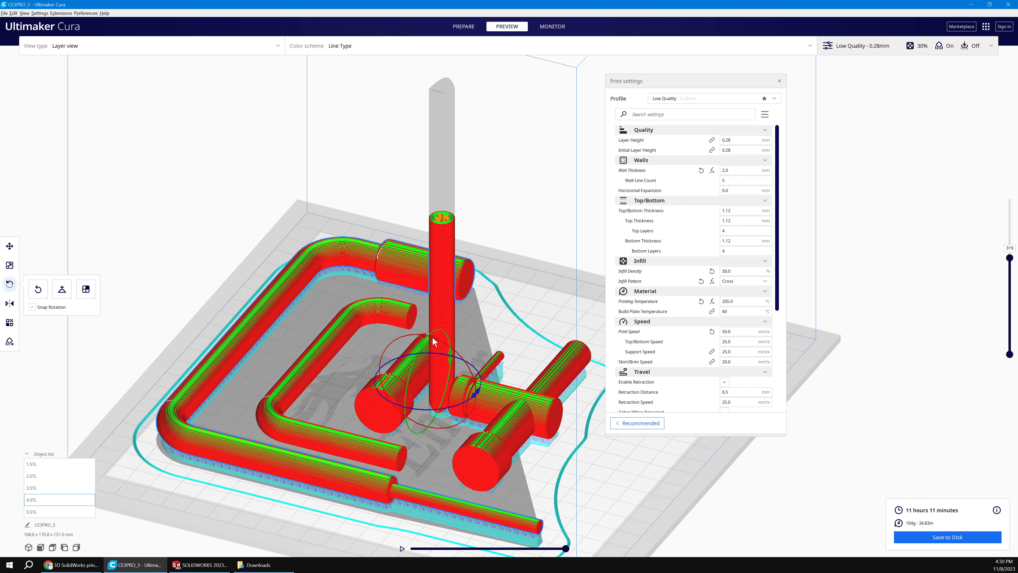
left_click_drag(432, 338, 367, 377)
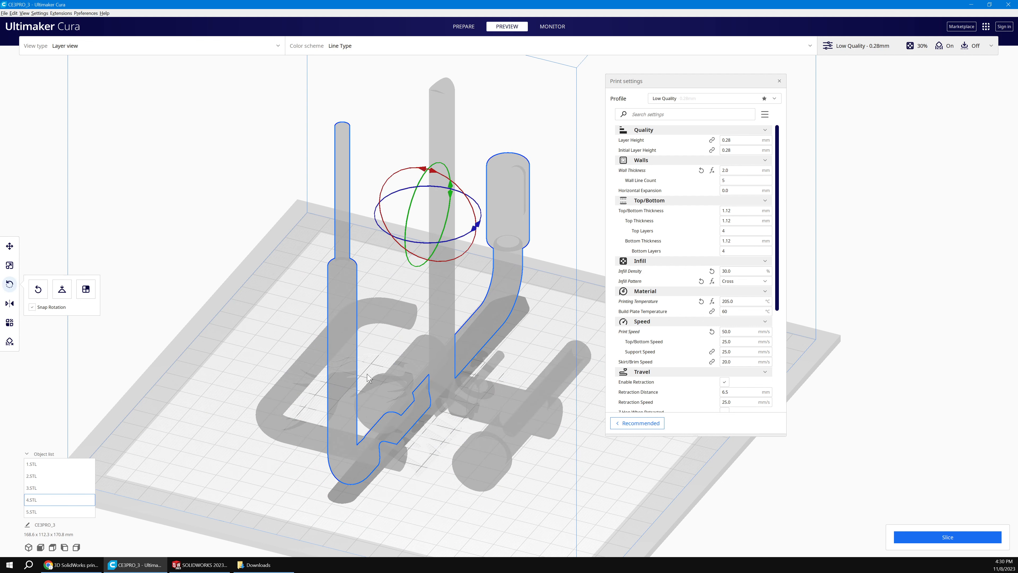
- Move the standing spout 4.STL clear of the other parts to about X 5, Y -76 mm and reslice
key("t")
left_click_drag(461, 222, 315, 212)
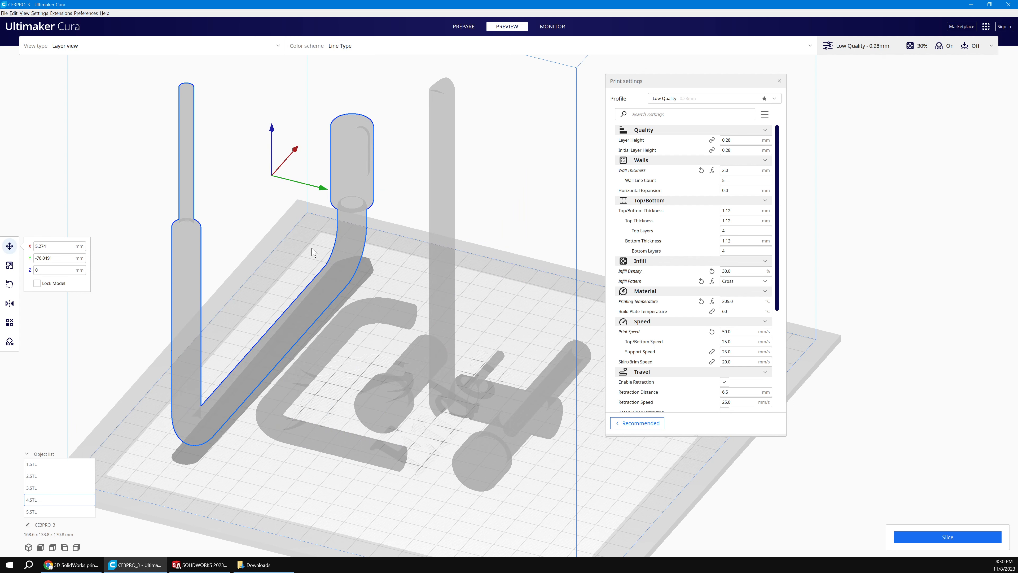
left_click(941, 537)
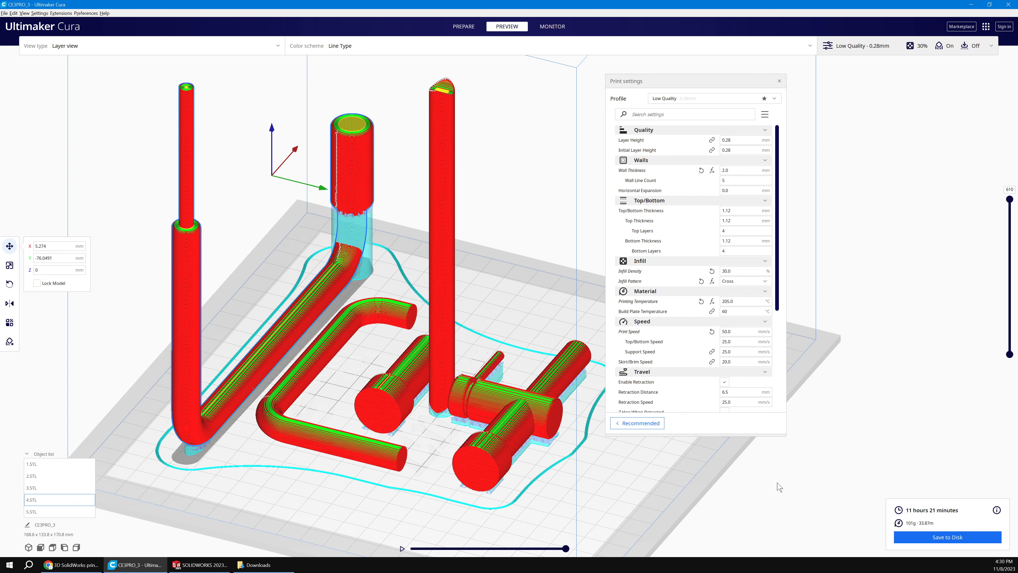
- Examine the sliced standing spout close up and from several angles, including the supports beneath its thick end
scroll(240, 267, "up", 10)
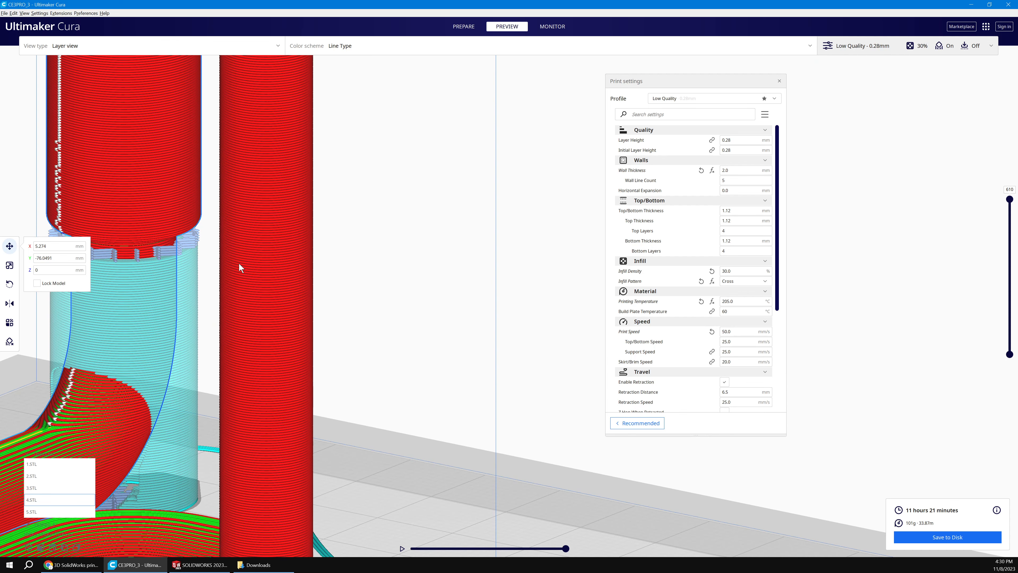
scroll(240, 268, "down", 10)
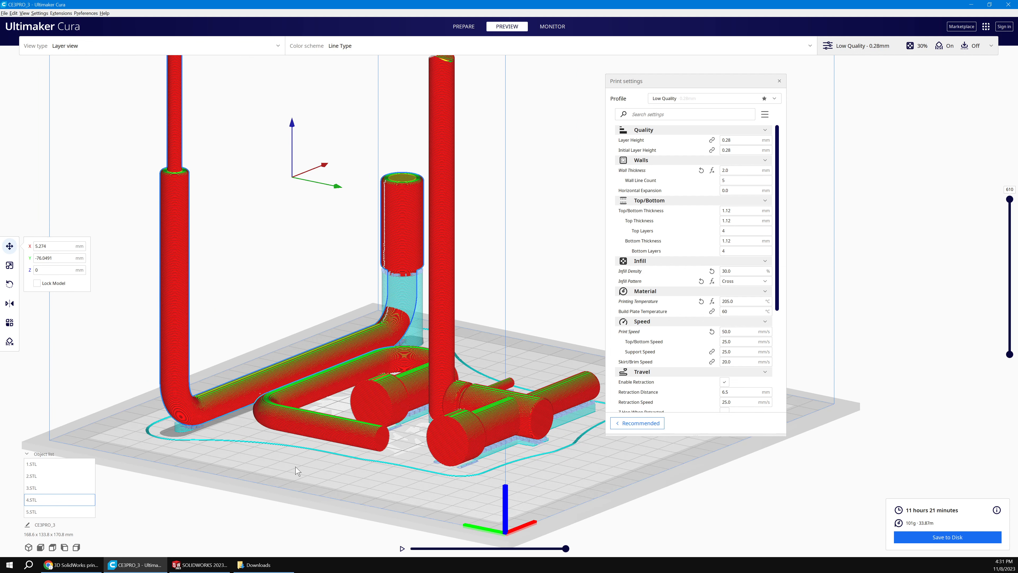
right_click_drag(297, 471, 177, 217)
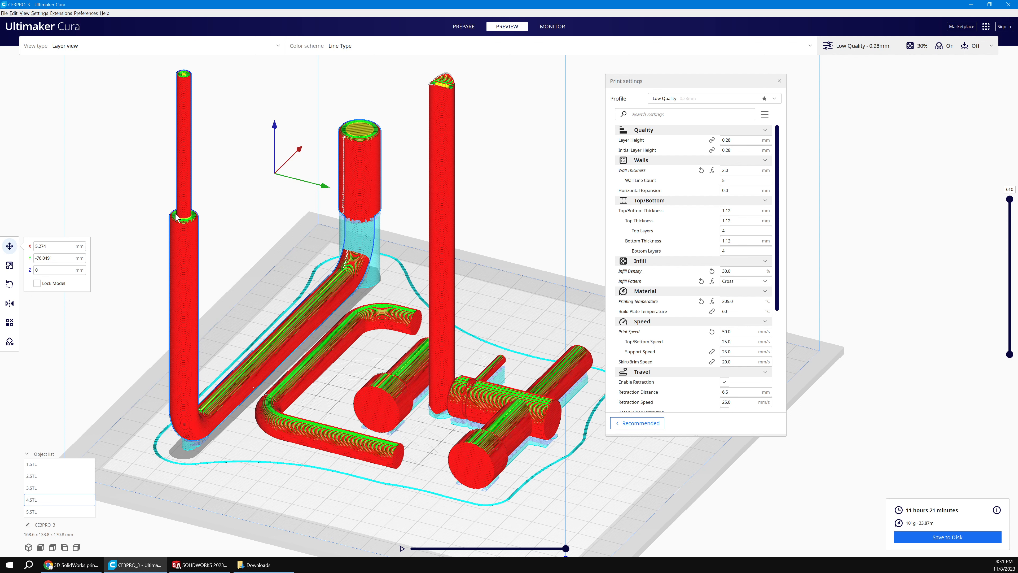
middle_click_drag(425, 426, 367, 424)
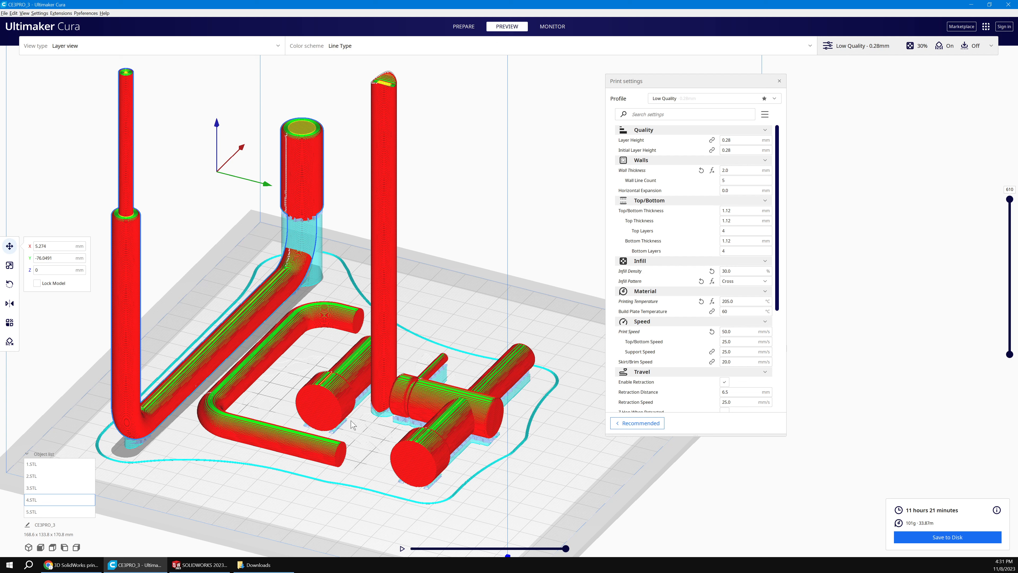
- Try a Support Z Distance of 0.1 mm and a Support Line Distance of 0.01 mm for the supports under the spout's thick end
scroll(643, 312, "down", 5)
scroll(649, 312, "down", 1)
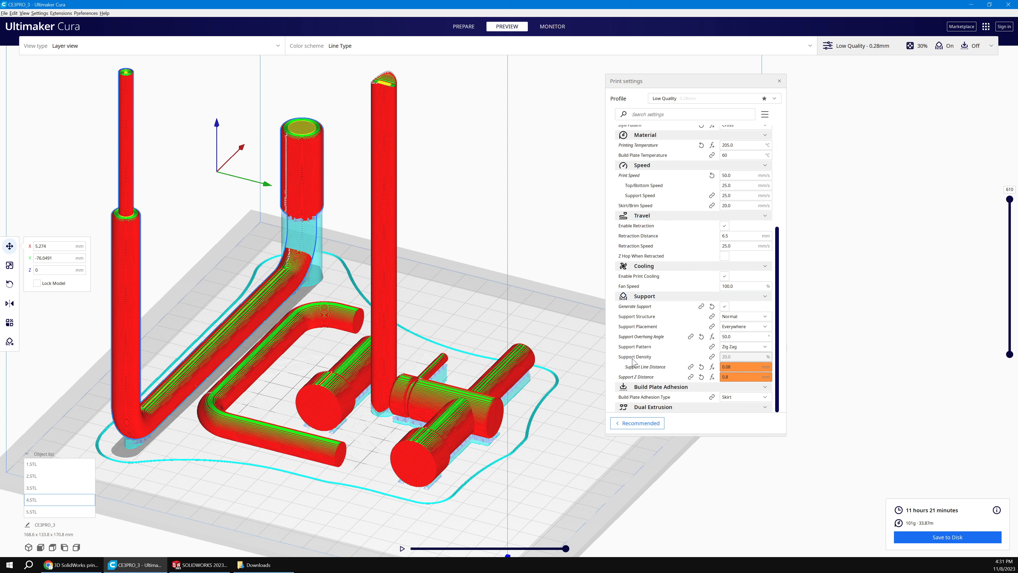
mouse_move(632, 369)
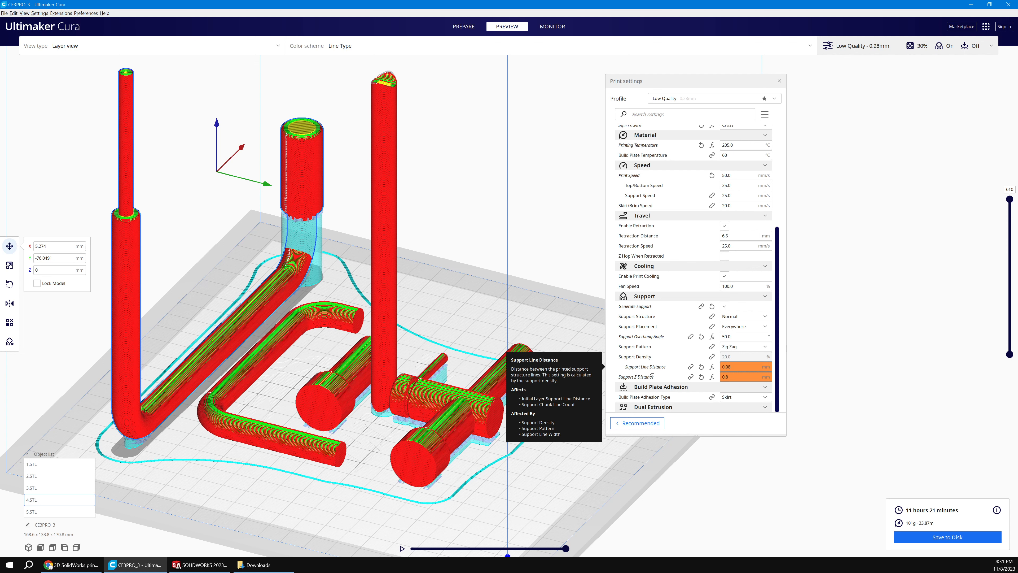
mouse_move(439, 265)
right_mouse_down()
mouse_move(389, 264)
mouse_move(420, 264)
right_mouse_up()
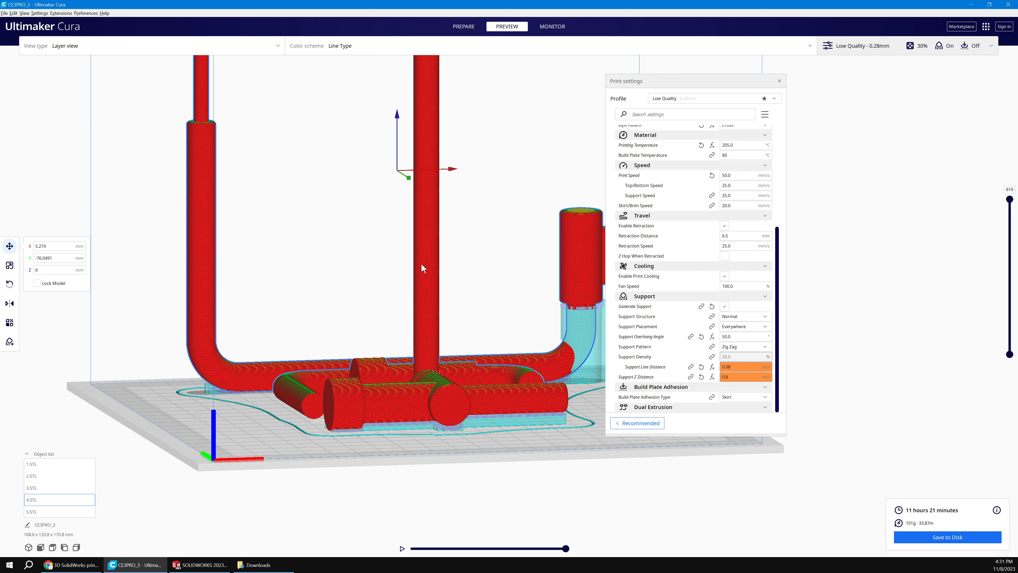
right_click_drag(421, 263, 157, 409)
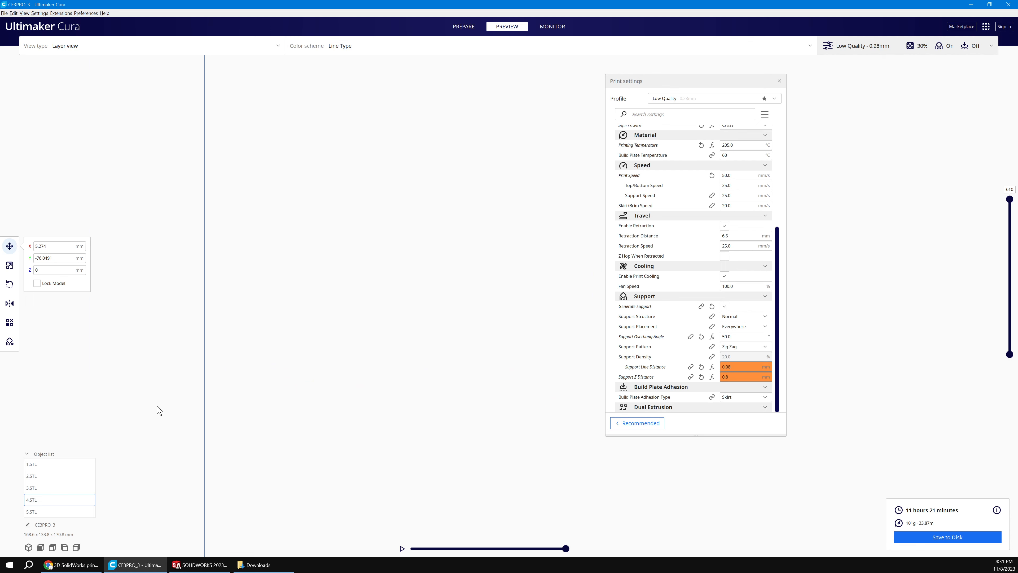
right_click_drag(157, 409, 265, 463)
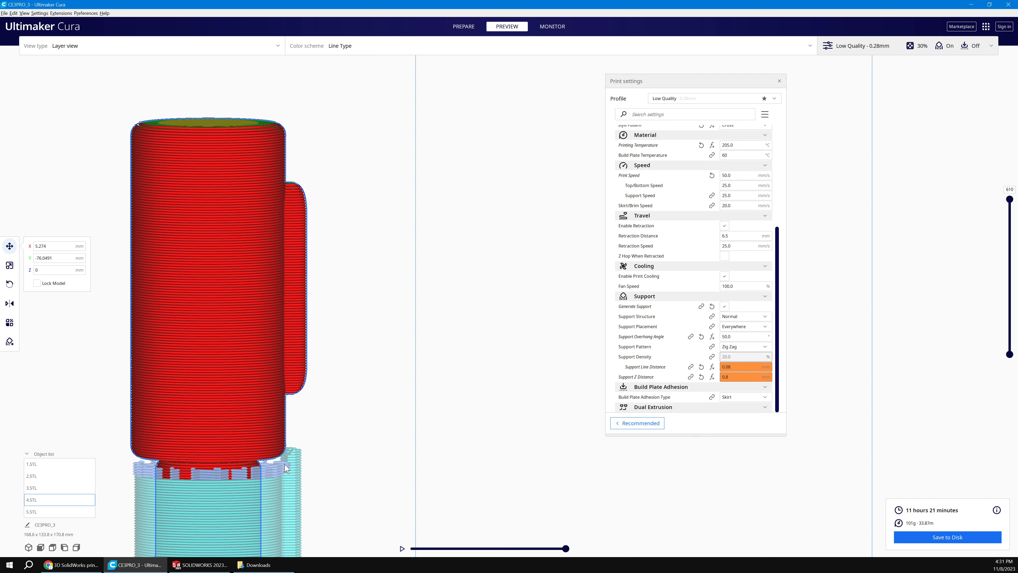
left_click_drag(731, 377, 711, 373)
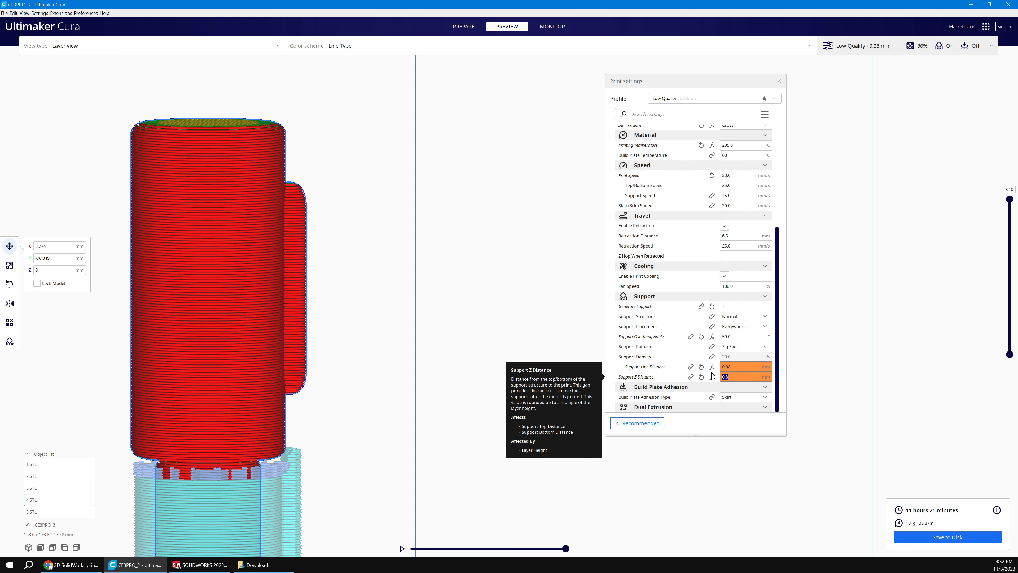
type("1")
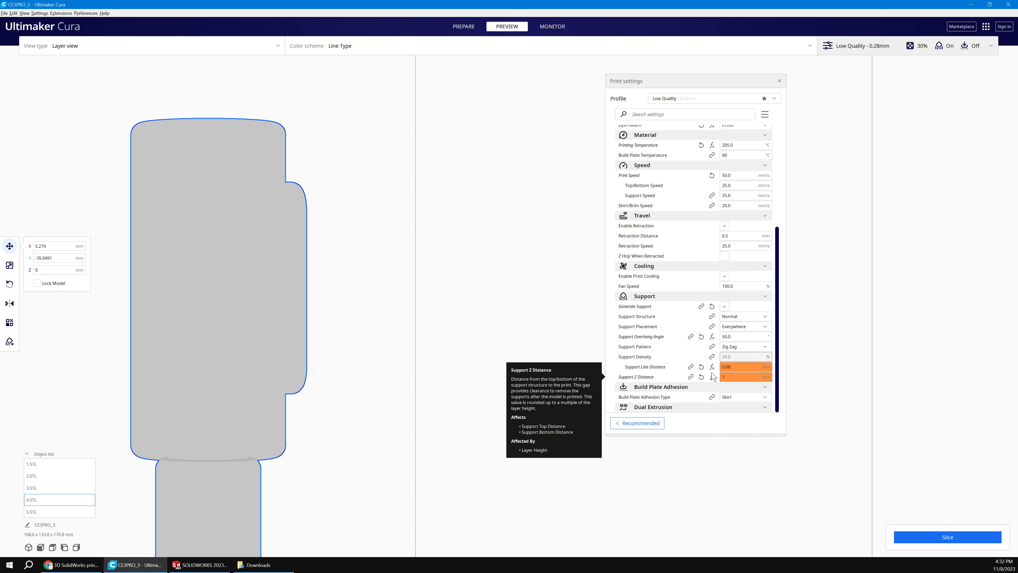
key("Left")
type(".")
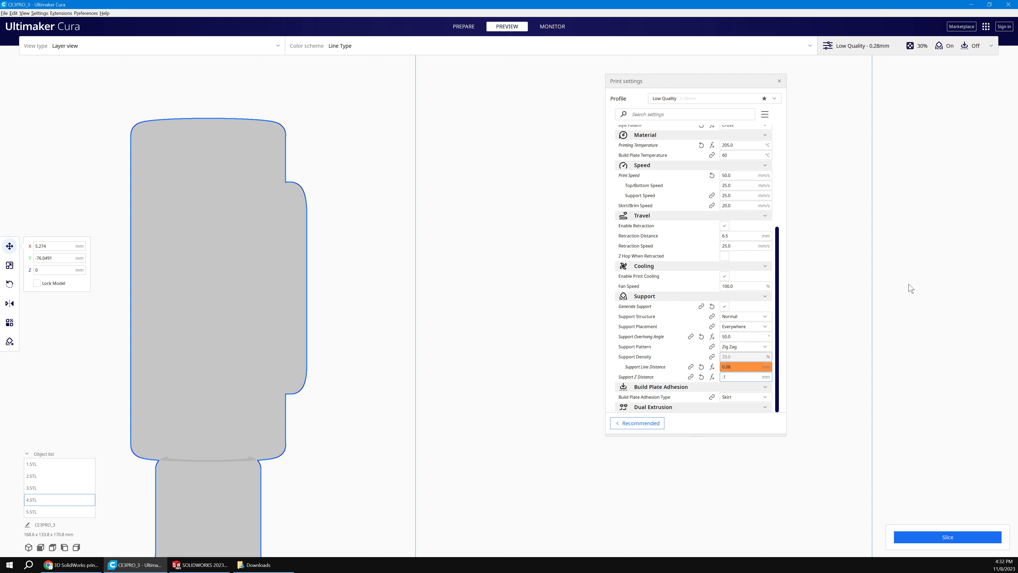
left_click(740, 366)
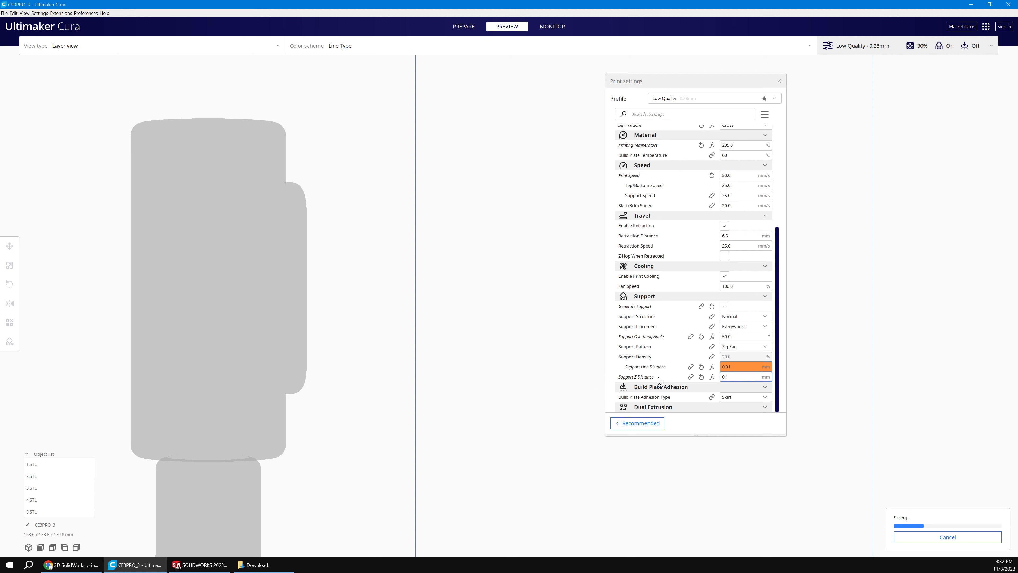
- Set the Support Z Distance to 0.08 mm and reslice the parts
mouse_move(657, 380)
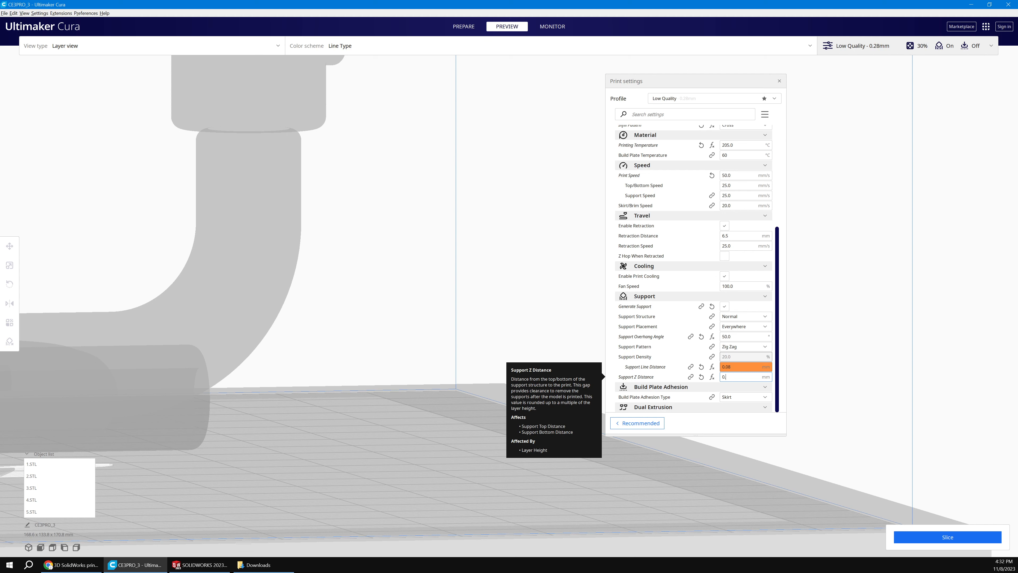
type("08")
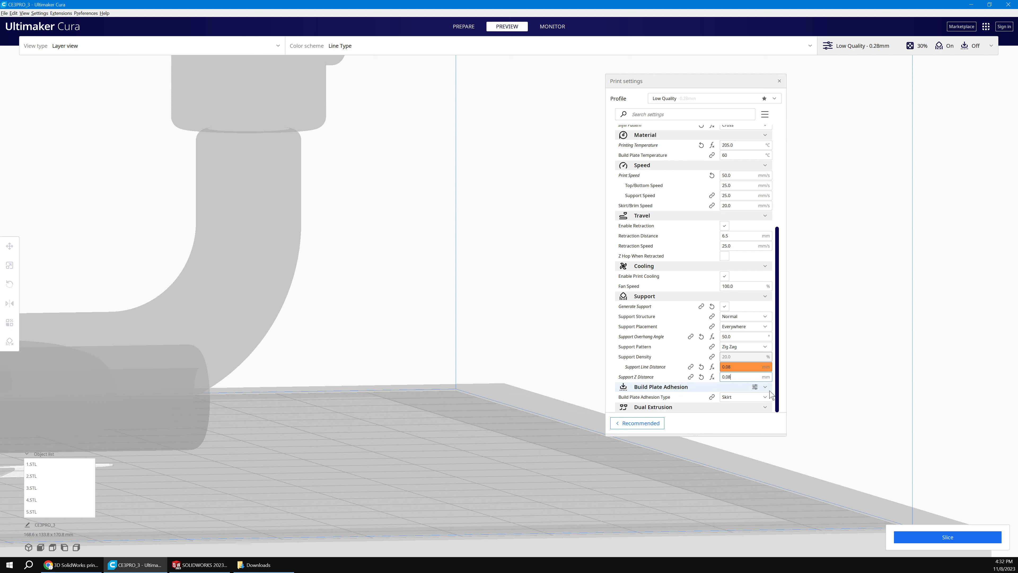
left_click(949, 537)
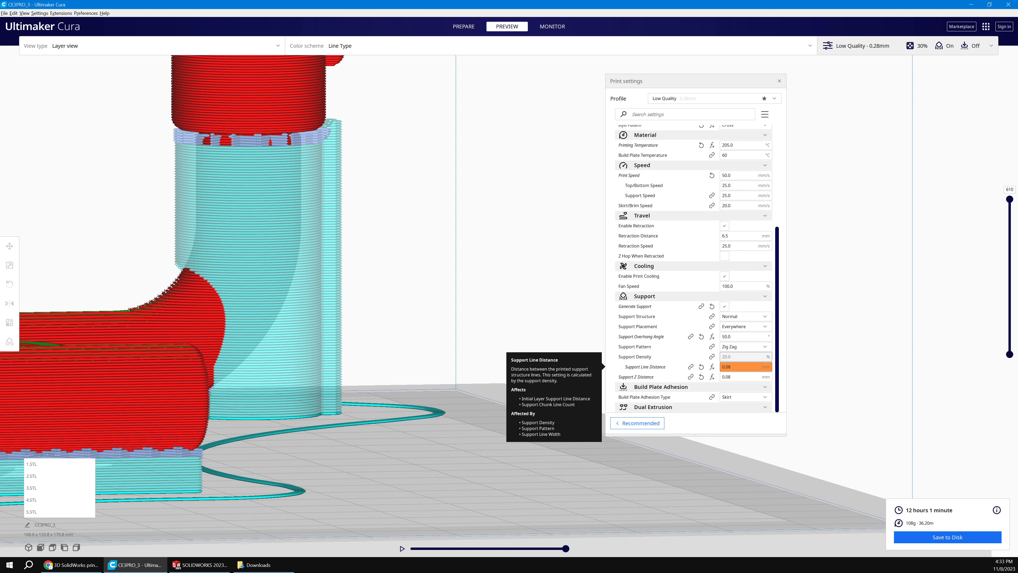
- Rotate the valve body model 5.STL from lying flat to standing upright on its round base, with the lever pointing up
scroll(300, 397, "down", 5)
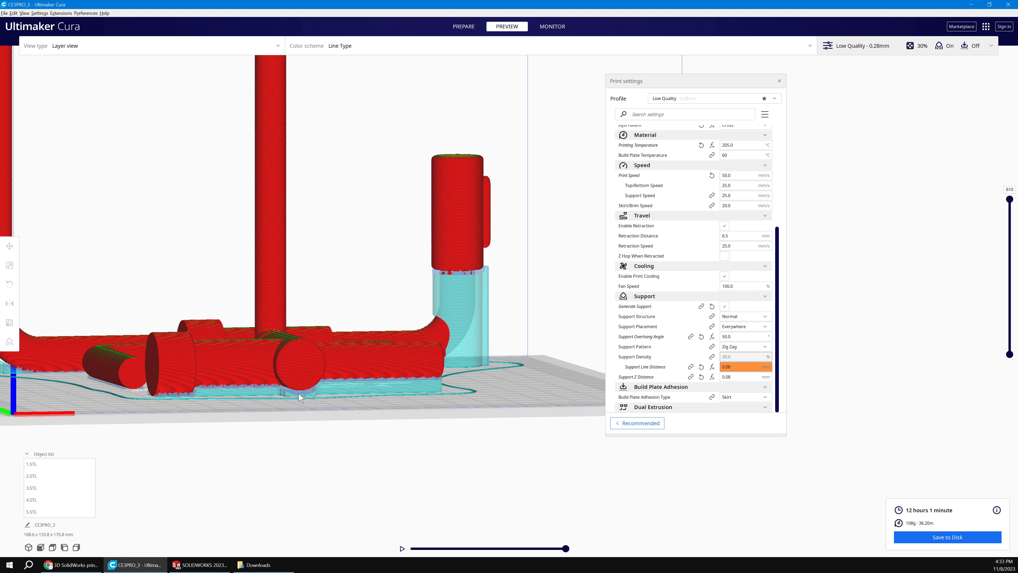
scroll(320, 425, "down", 3)
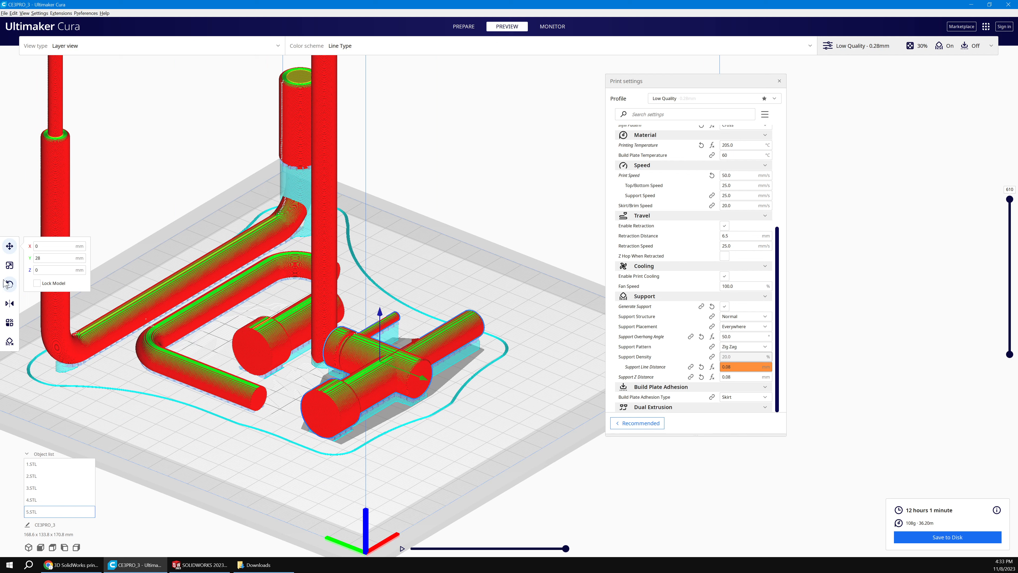
left_click(3, 280)
left_click_drag(400, 312, 341, 347)
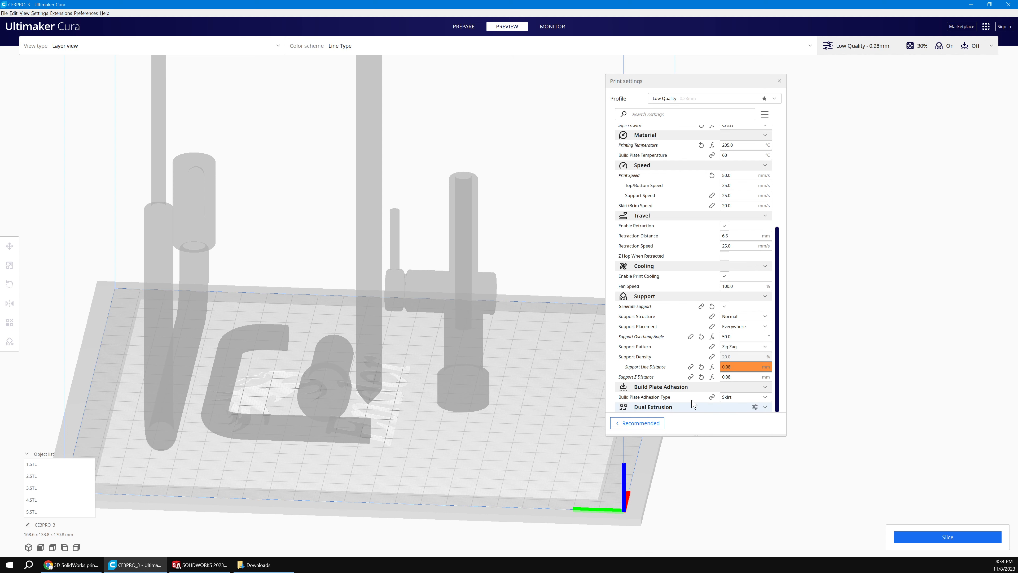
- Review the recommended print settings and the list of available quality profiles
left_click(637, 423)
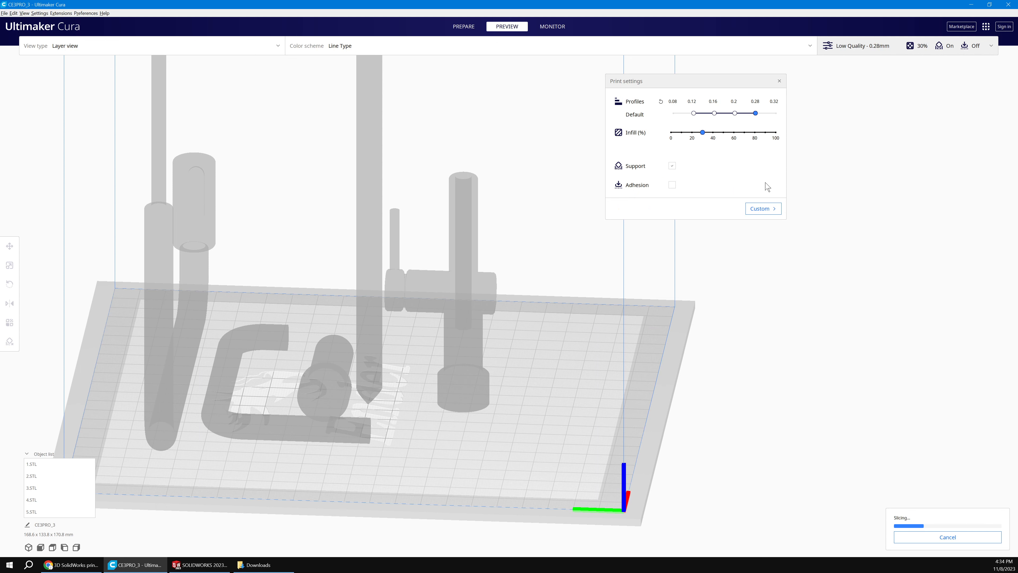
left_click(762, 208)
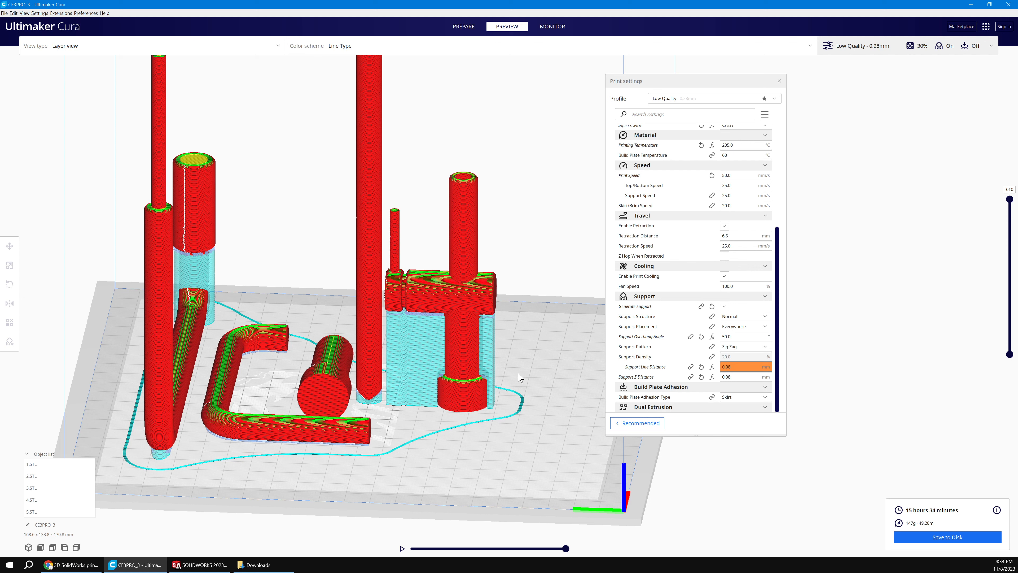
left_click(672, 105)
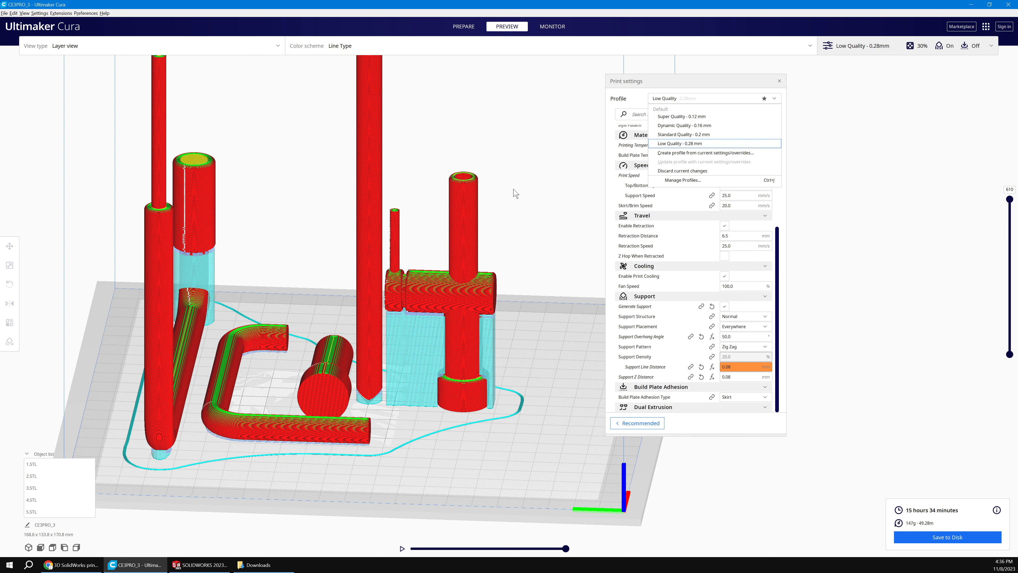
- Switch to the full faucet part in SOLIDWORKS and preview a section view through the Front Plane
middle_click_drag(297, 242, 303, 268)
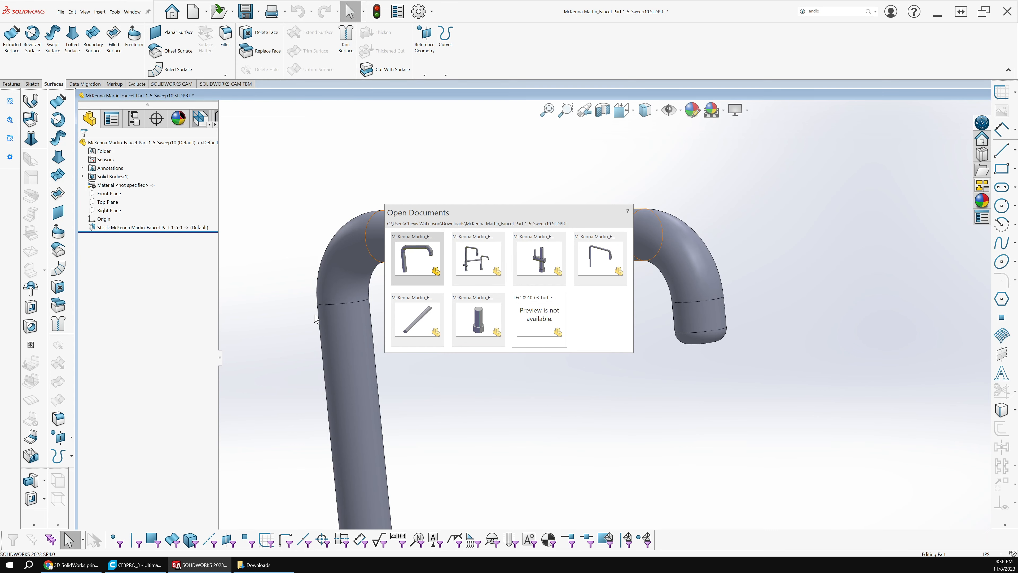
left_click(314, 314)
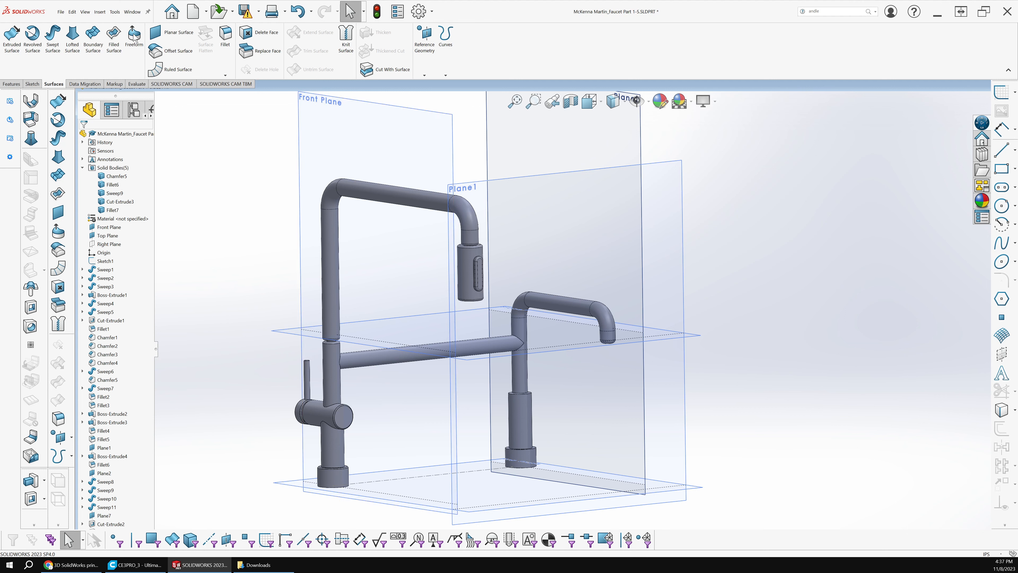
left_click(570, 101)
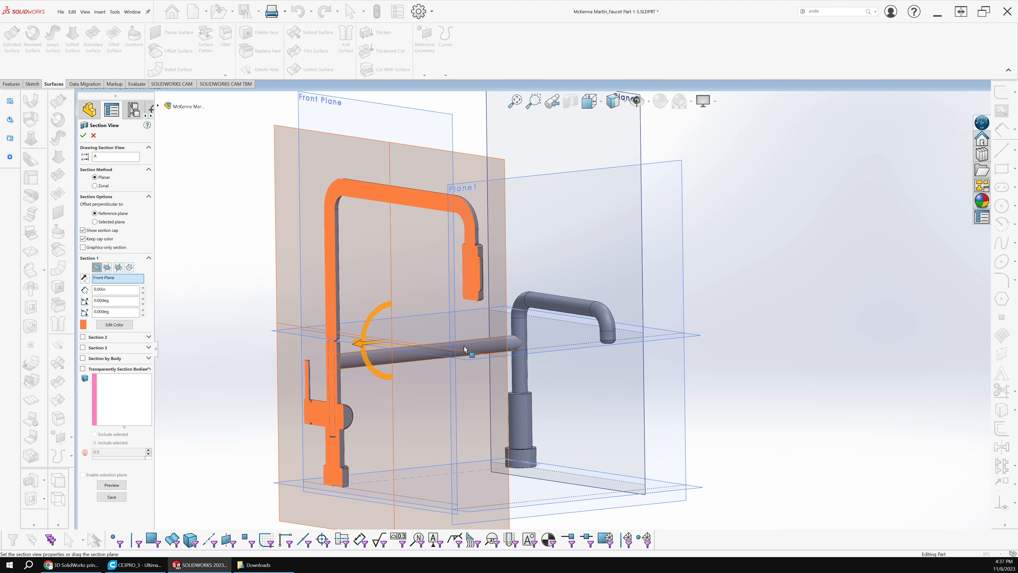
- Examine the sectioned joint between spout and valve body, including the clearance around the inserted peg and below its end
scroll(377, 273, "down", 10)
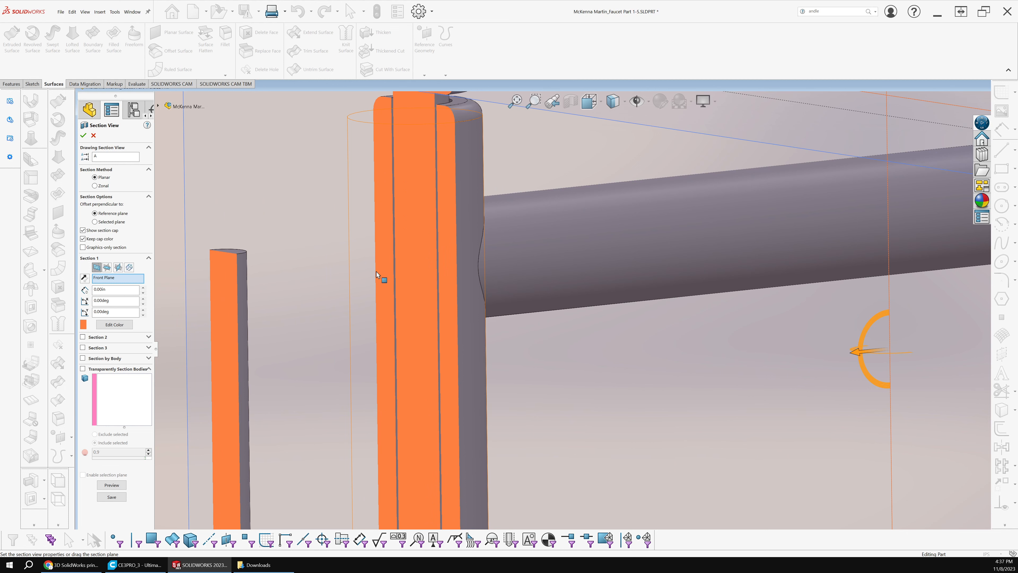
scroll(441, 292, "up", 5)
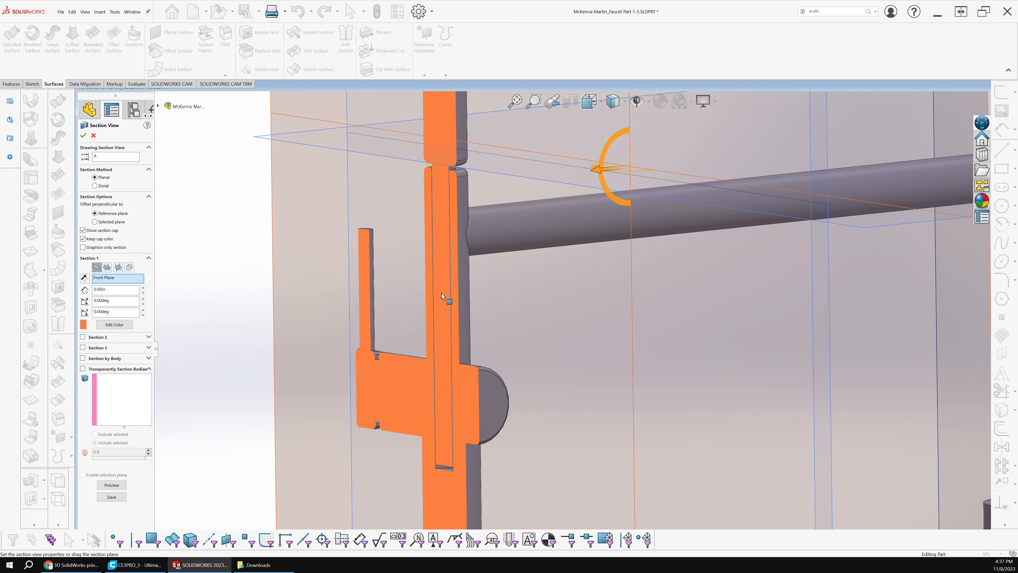
scroll(441, 293, "up", 4)
middle_click_drag(442, 293, 312, 295, "ctrl")
scroll(339, 322, "down", 2)
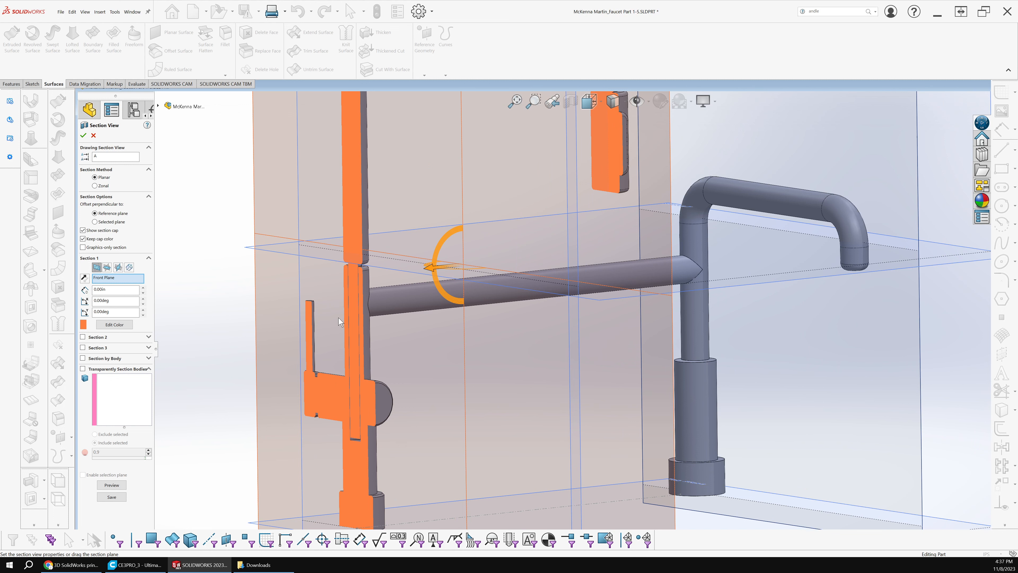
scroll(365, 254, "down", 2)
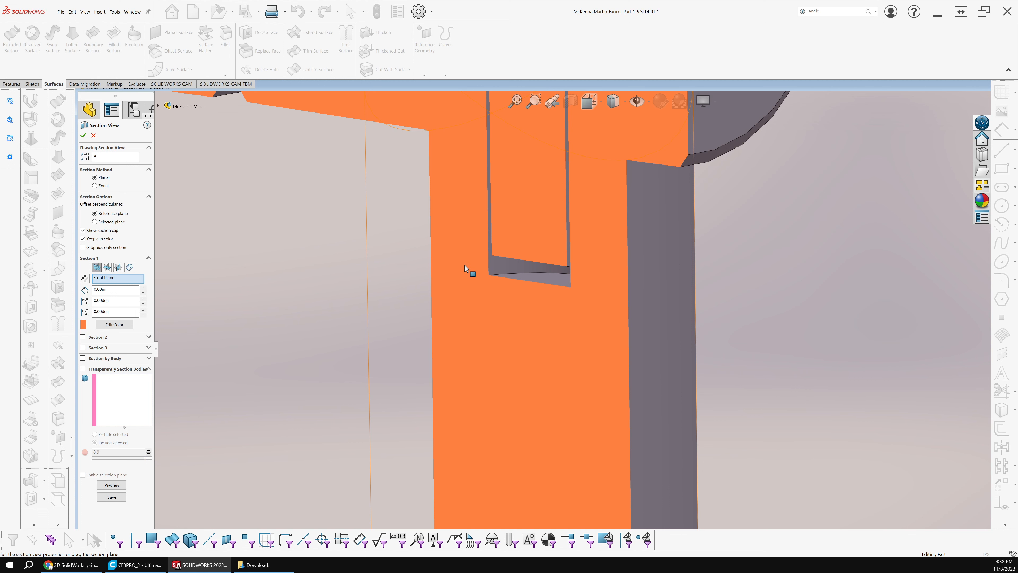
middle_click_drag(464, 265, 404, 131)
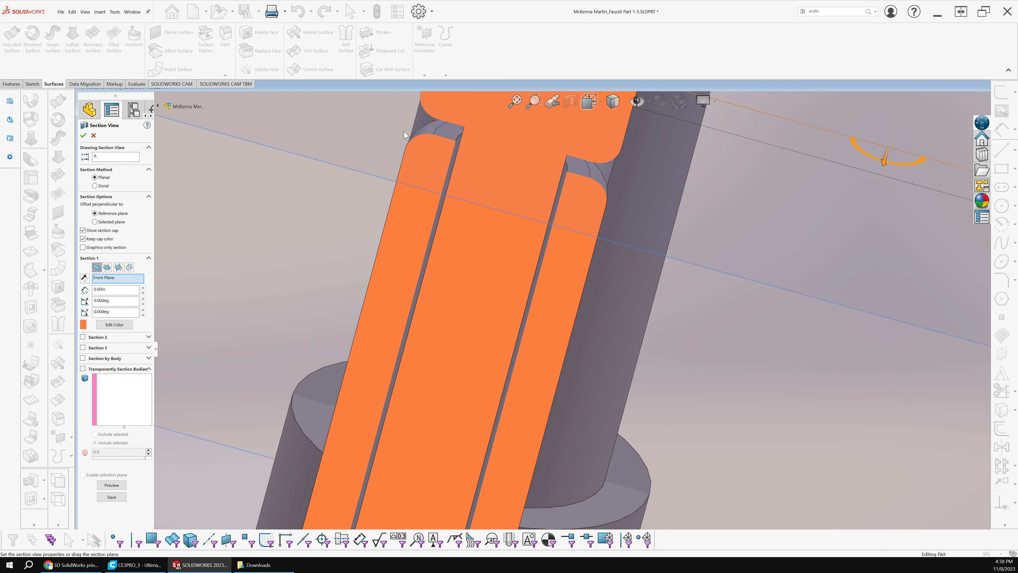
scroll(404, 131, "down", 3)
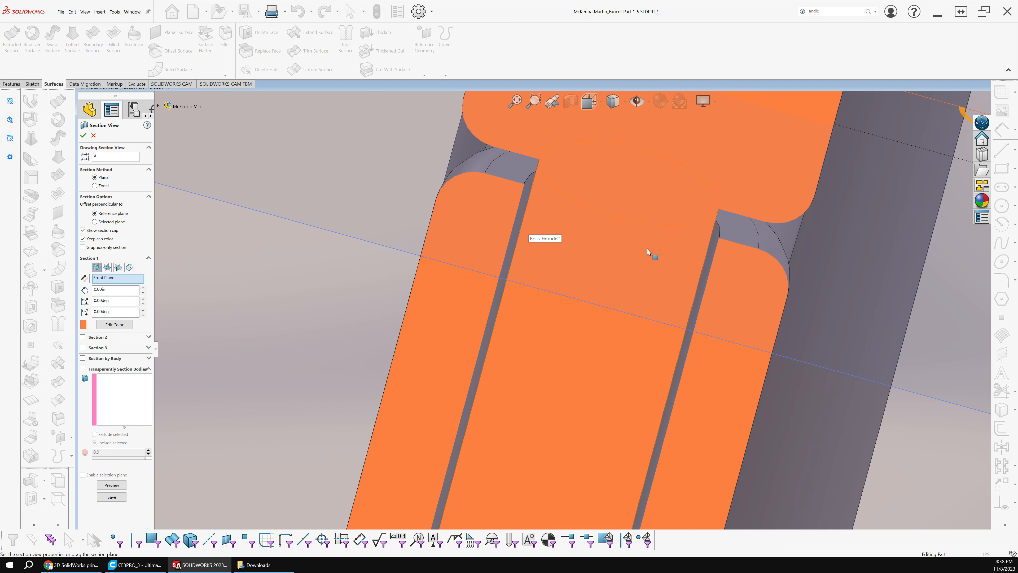
middle_click_drag(648, 251, 653, 205)
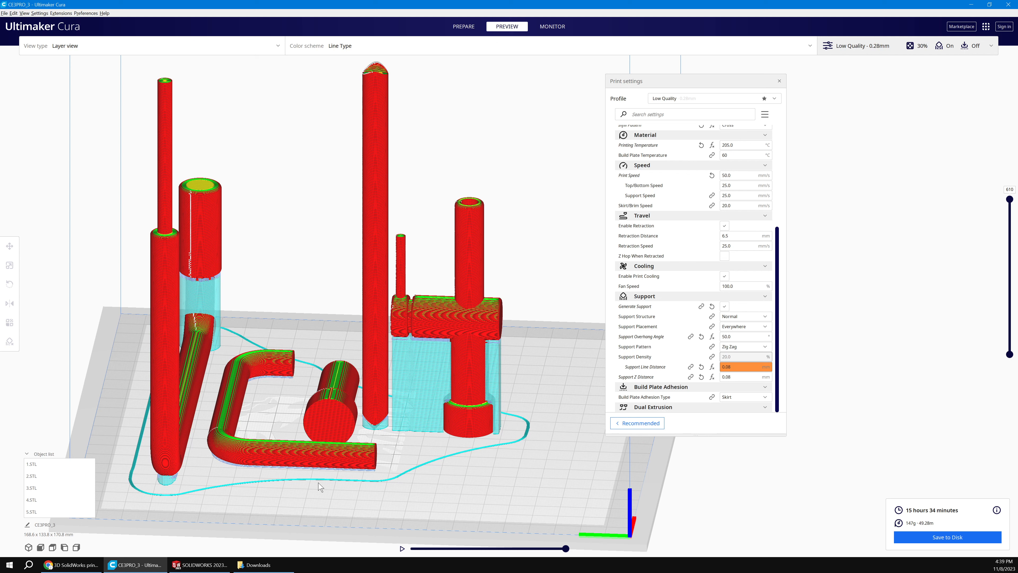
- Return to Ultimaker Cura and review the custom print settings from support up to quality
scroll(635, 194, "up", 1)
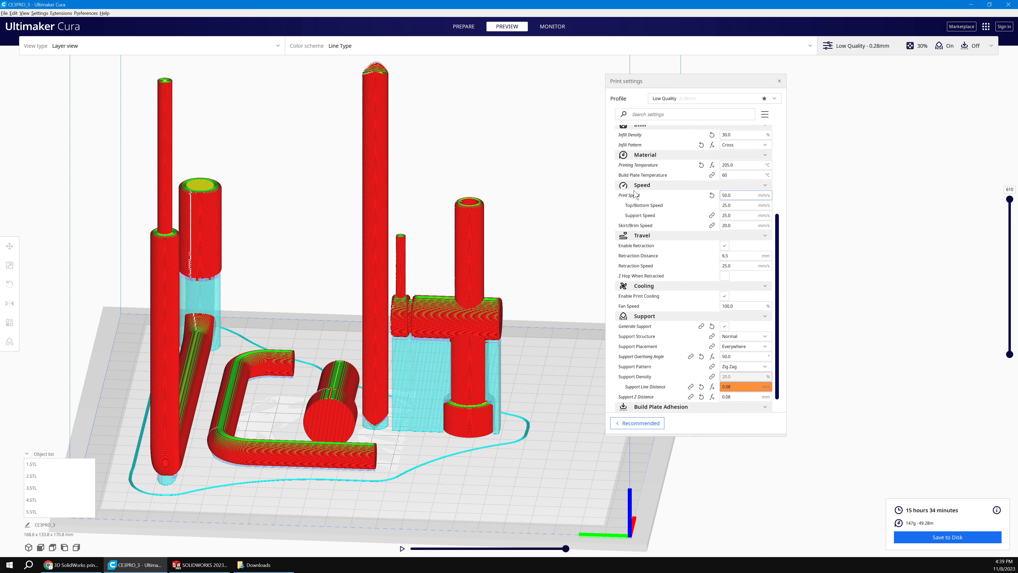
scroll(649, 193, "up", 1)
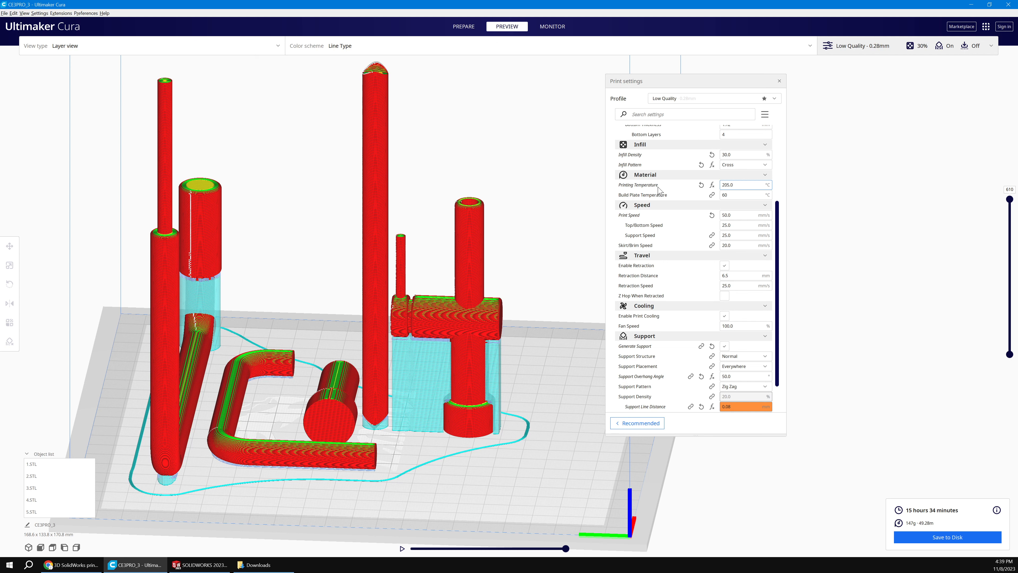
scroll(696, 162, "up", 6)
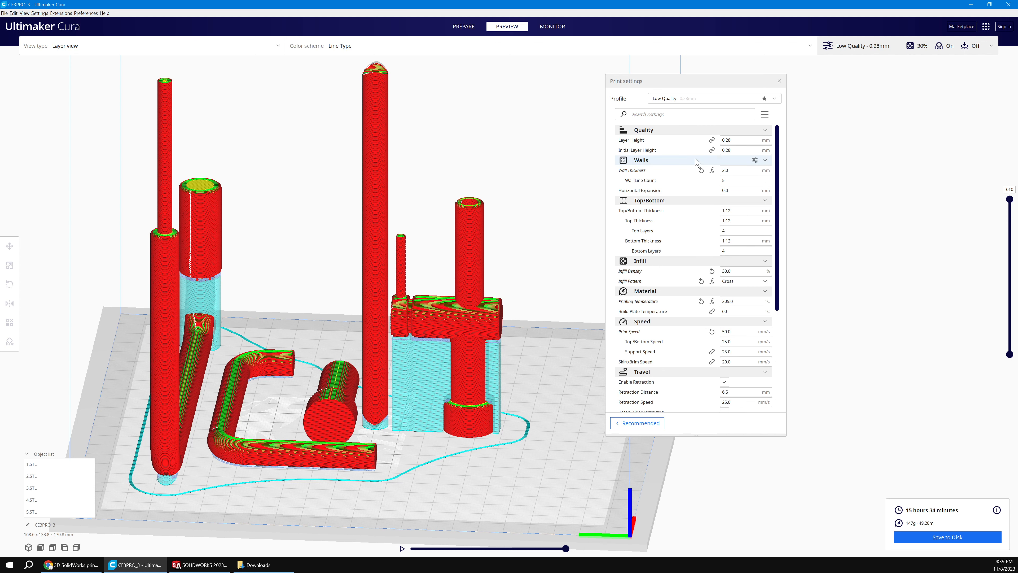